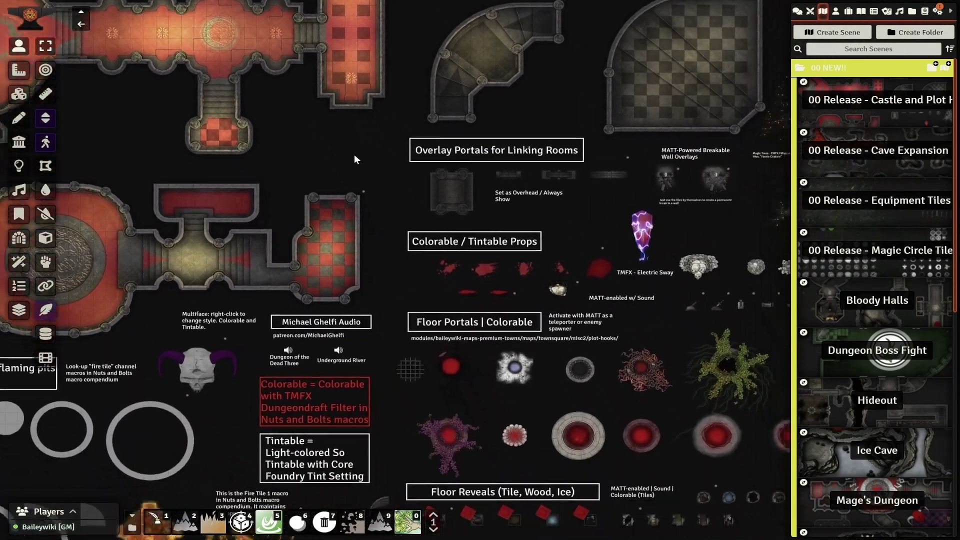
Open the 00 Release - Cave Expansion scene and look over its cave room and hall tiles
scroll(313, 105, down, 3)
click(935, 152)
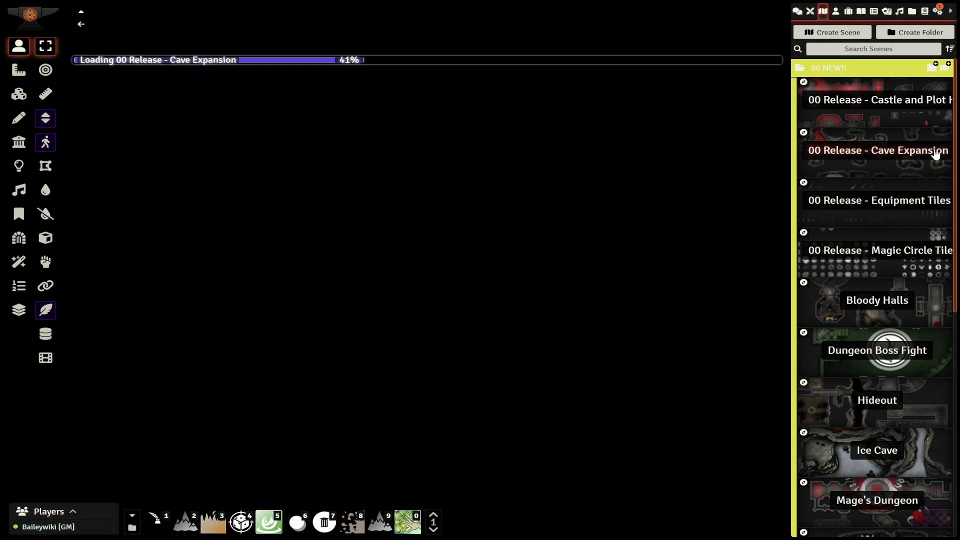
scroll(433, 267, down, 7)
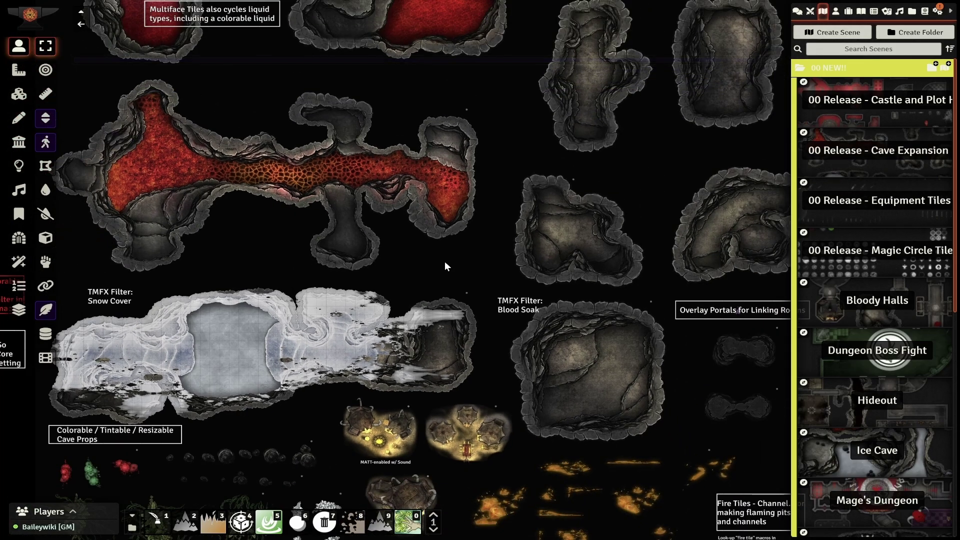
scroll(446, 261, down, 4)
drag(433, 309, 428, 443)
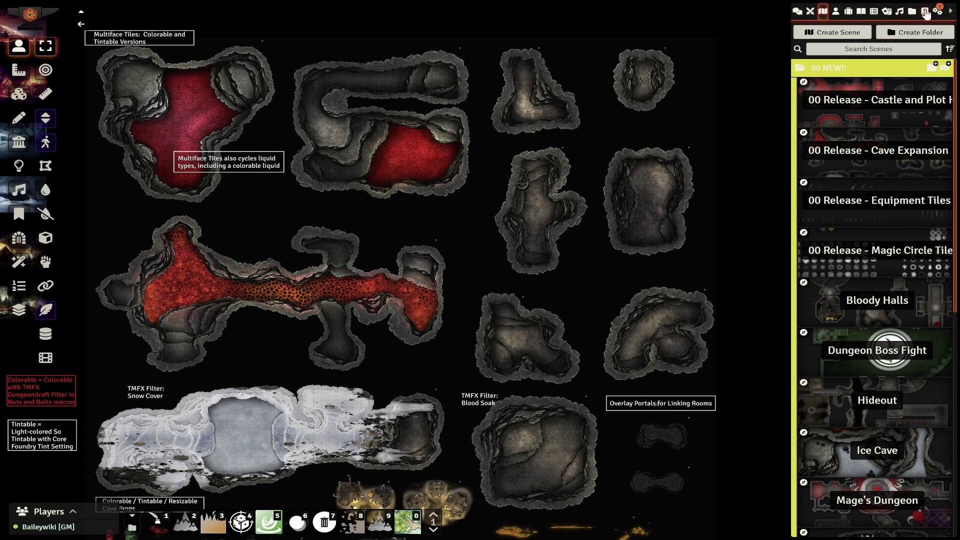
Open the Baileywiki Maps Town Prefabs actor compendium and expand its 00 NEW!! folder
click(925, 12)
click(825, 68)
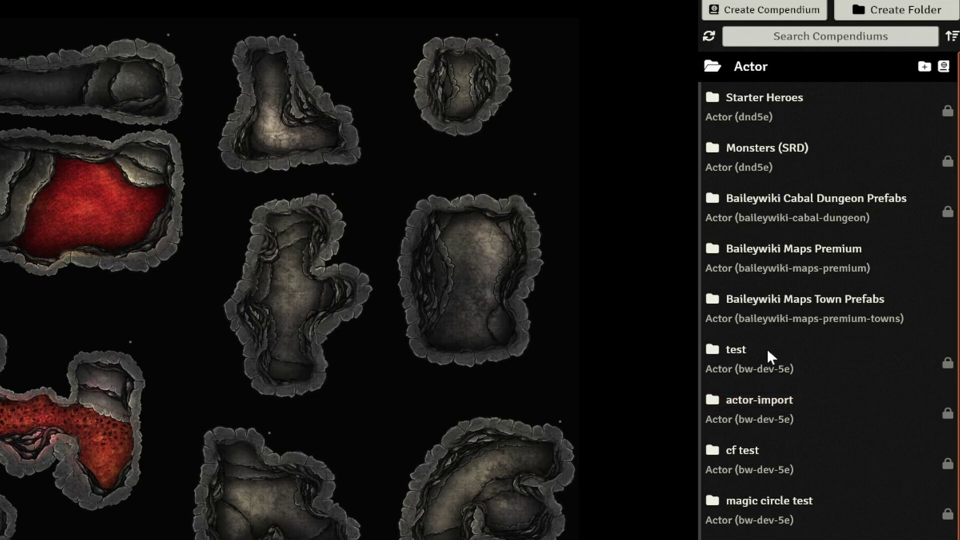
click(790, 300)
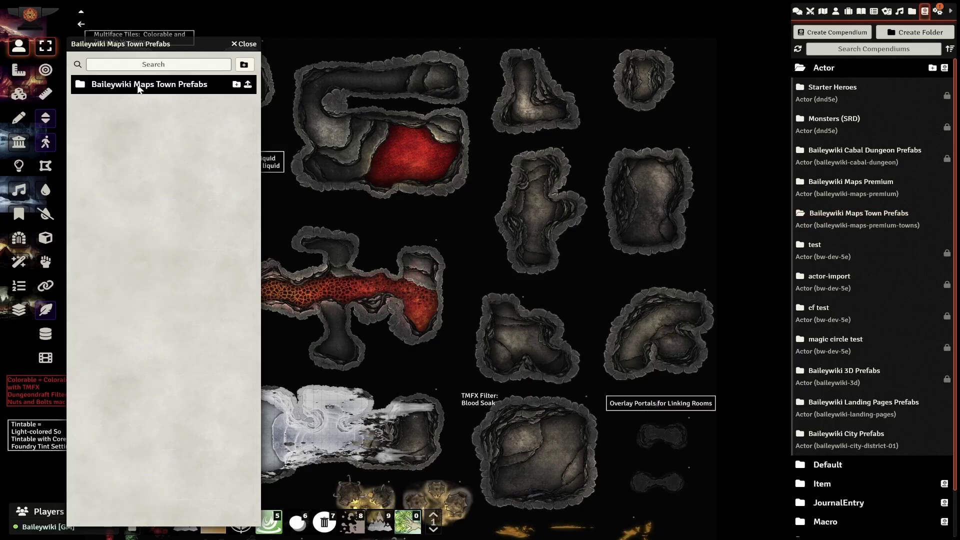
click(139, 86)
click(122, 104)
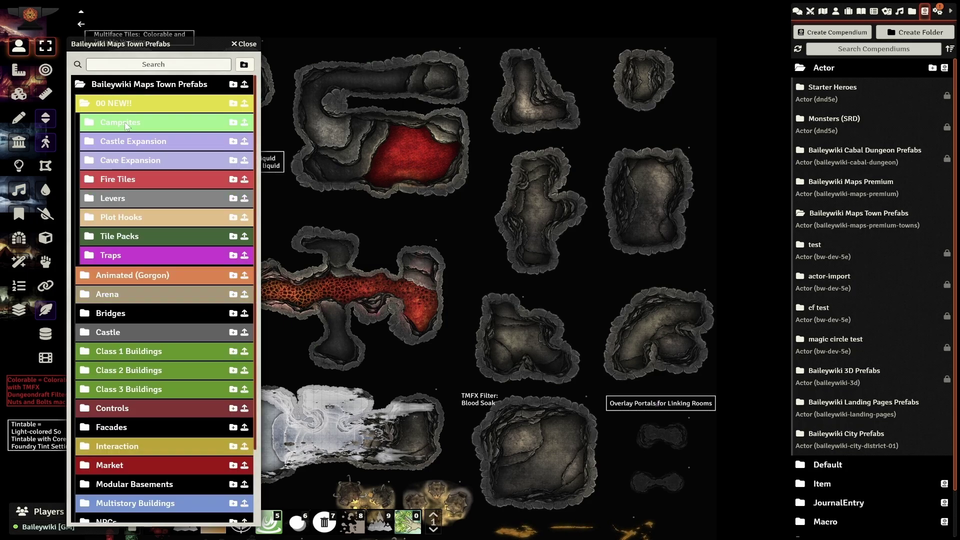
Look through the Castle Expansion, Cave Expansion and Fire Tiles prefab folders, leaving the compendium closed
click(125, 142)
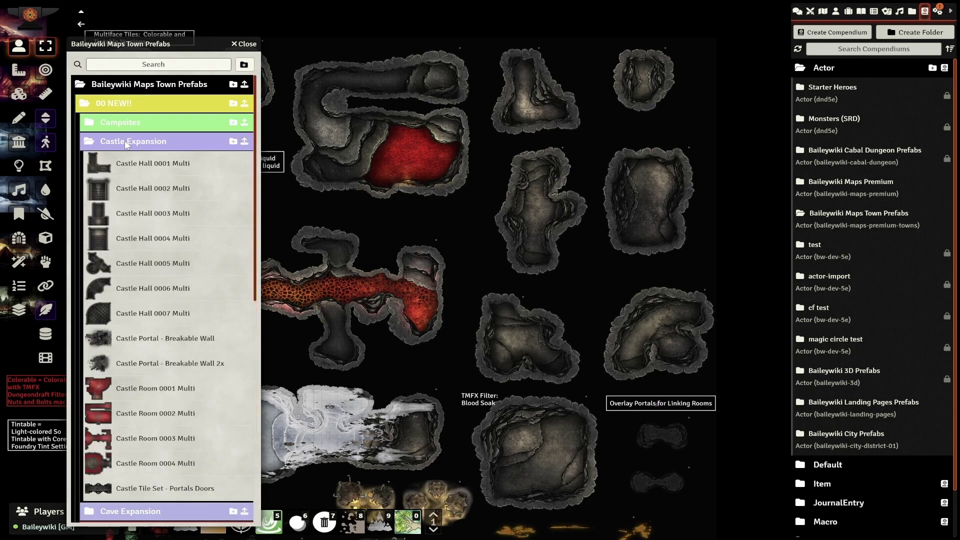
click(127, 141)
click(133, 165)
click(133, 165)
click(124, 179)
click(148, 179)
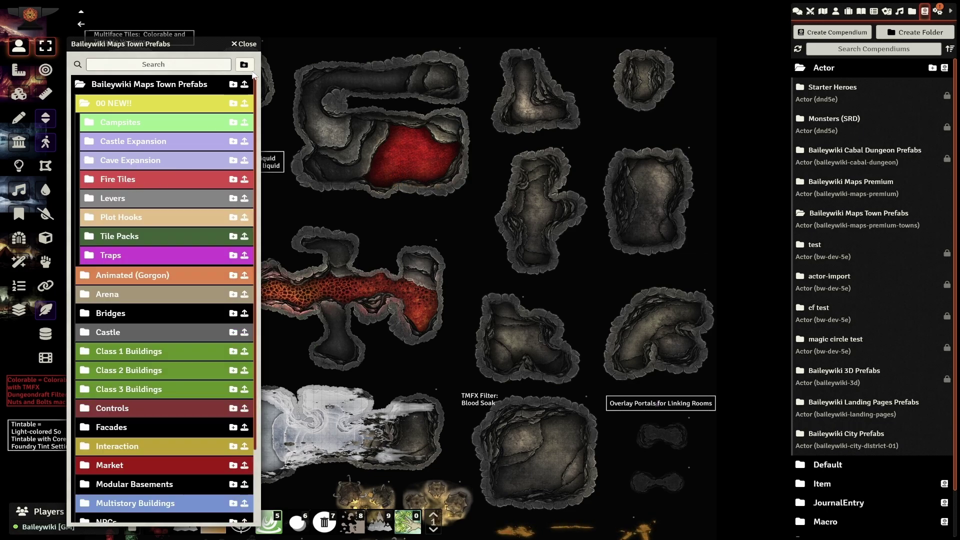
click(252, 45)
Open the Baileywiki Maps Town Scenes compendium and browse the folders under Baileywiki Modular Town Scenes
click(824, 68)
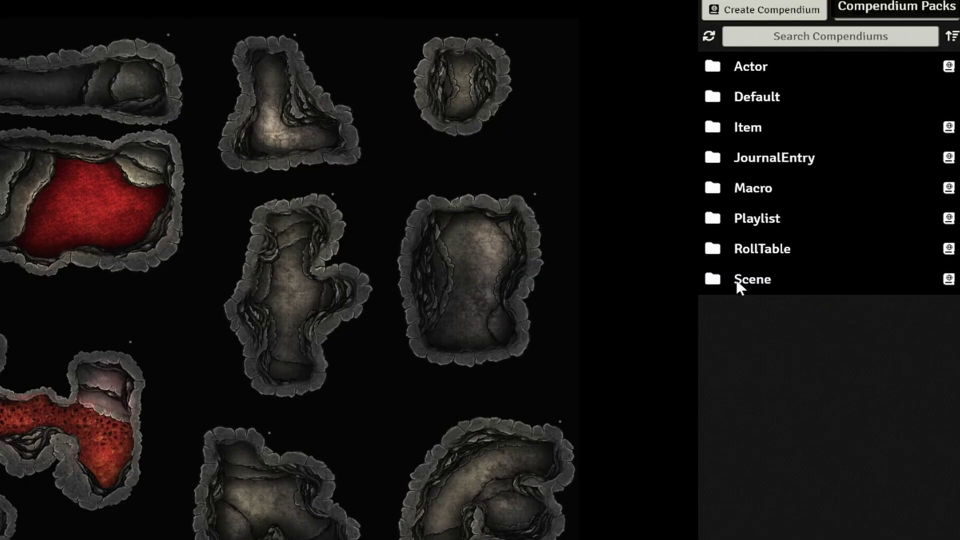
click(815, 203)
click(790, 420)
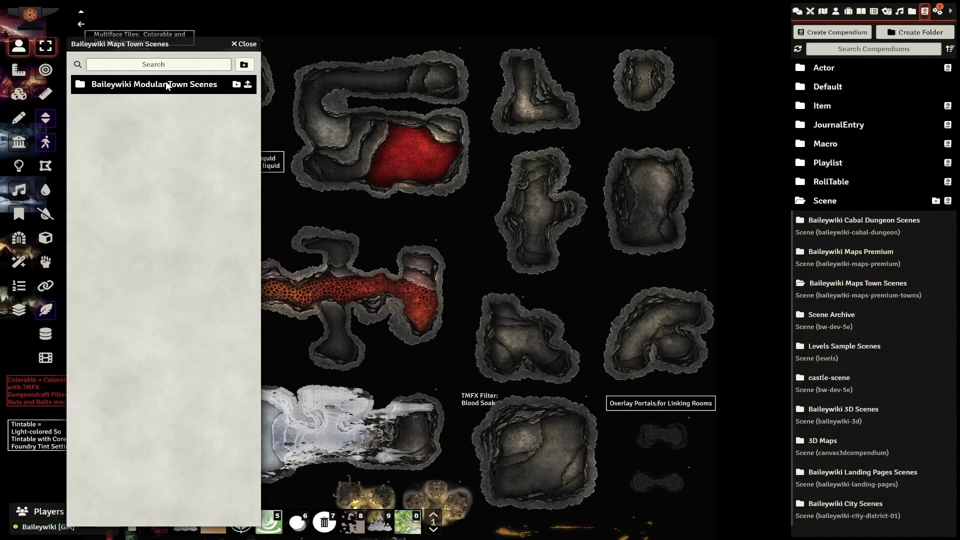
click(168, 85)
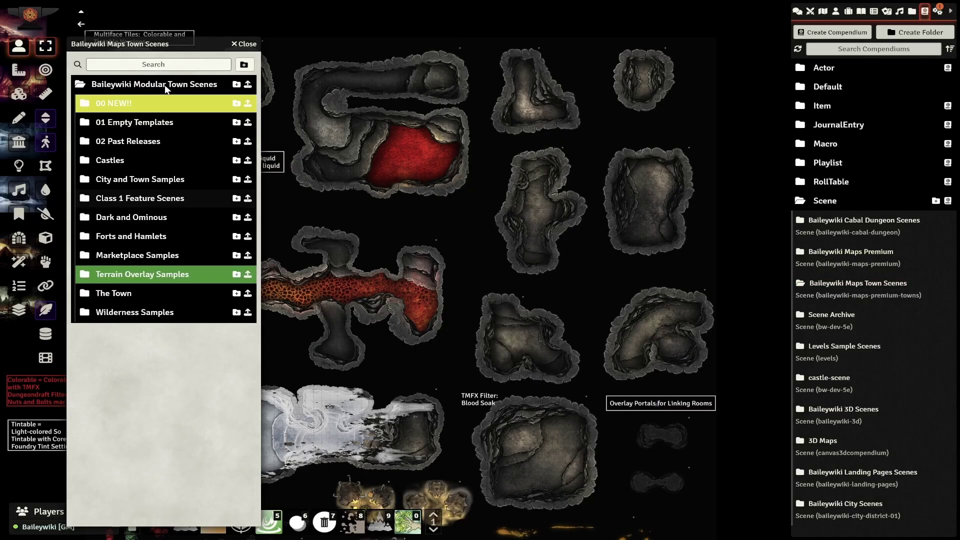
click(126, 142)
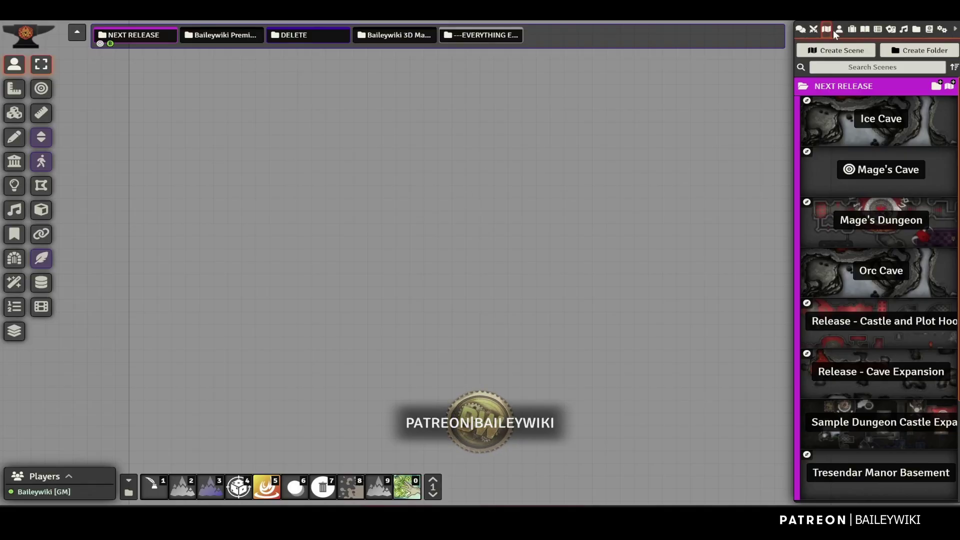
Find actors matching "cave" and place the Cave Room 0004 Multi prefab inside the scene boundary
click(839, 30)
click(864, 69)
text(cave)
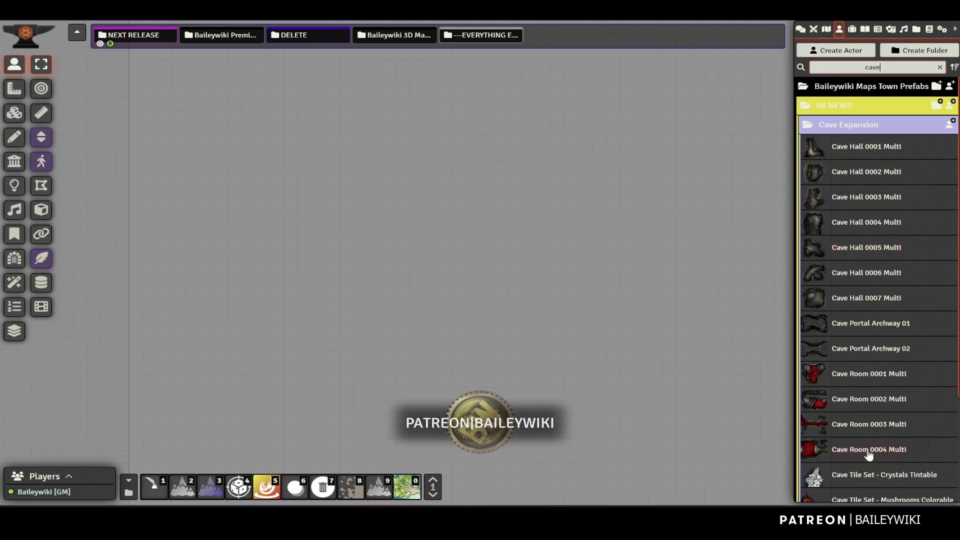
key(ctrl+v)
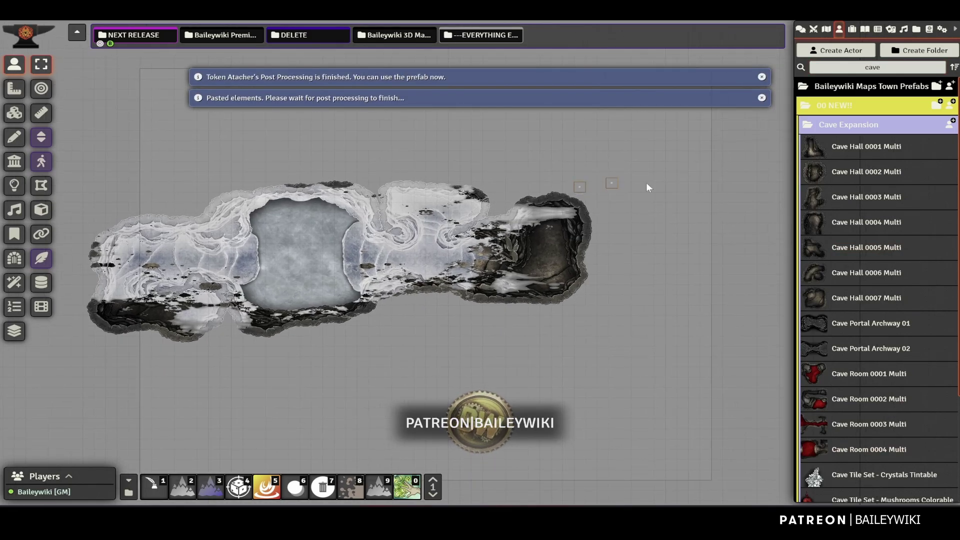
drag(654, 188, 692, 182)
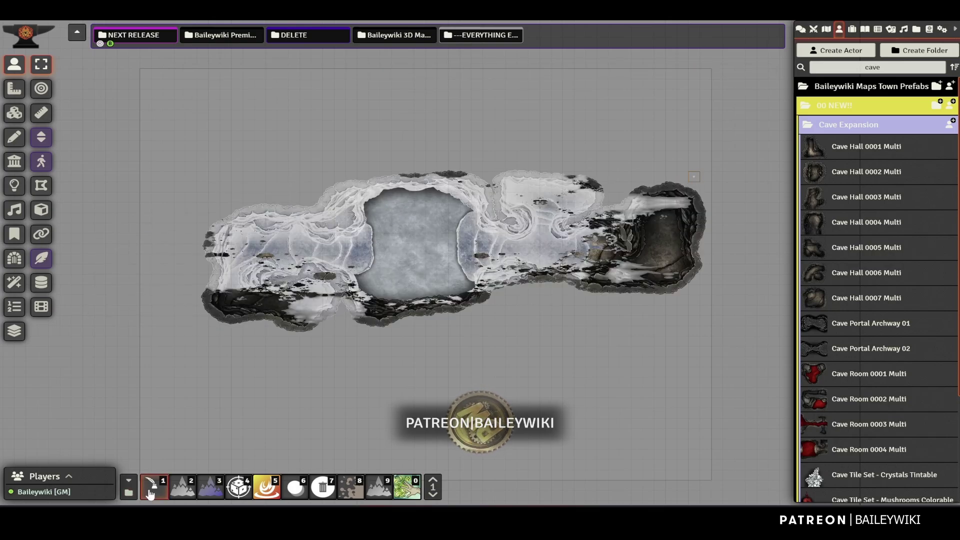
Remove the TokenMagic filters from the snow-covered cave room tile, using TA Quick Edit and switching it off again
click(150, 495)
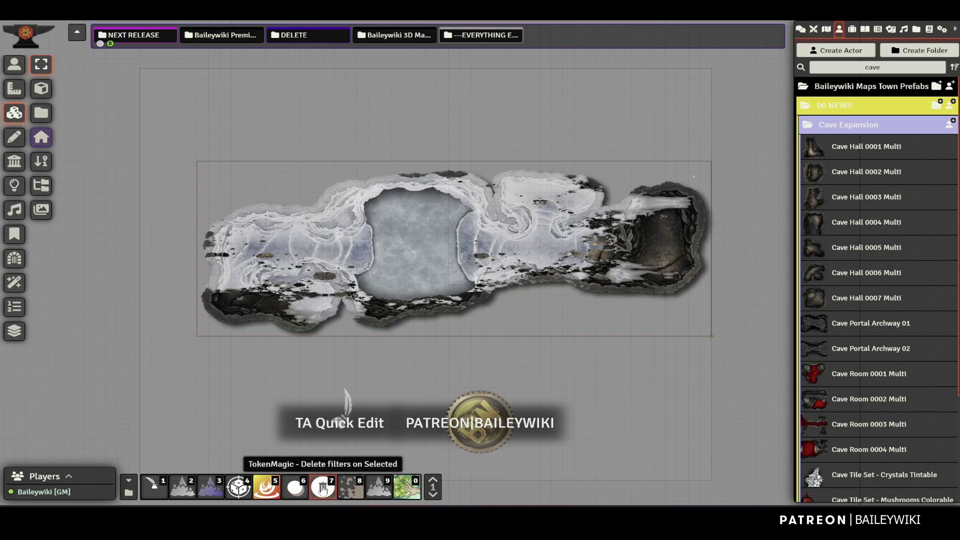
click(323, 488)
scroll(586, 343, up, 5)
scroll(209, 436, up, 4)
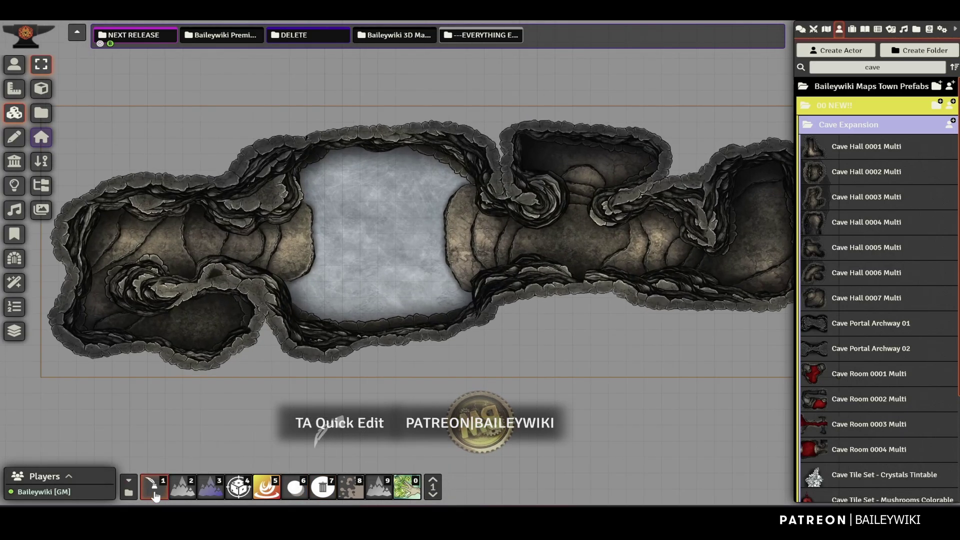
click(156, 495)
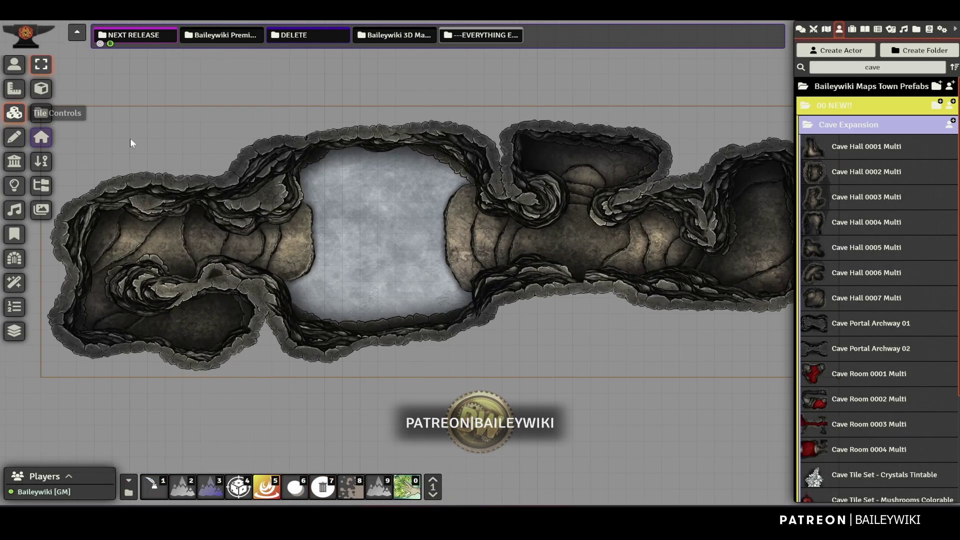
Switch the ice pool tile to a red liquid and the cave room tile to its solid-floor variant
click(385, 242)
click(391, 114)
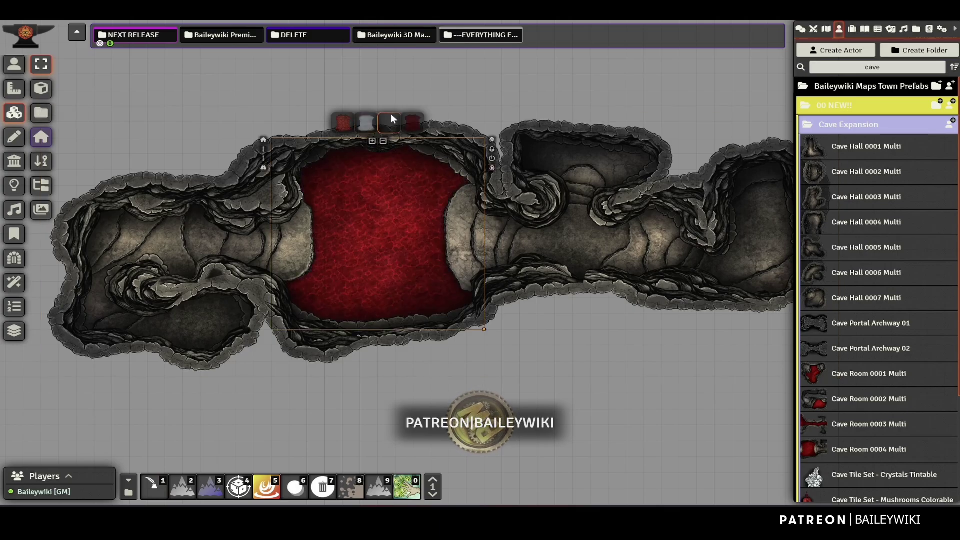
click(170, 245)
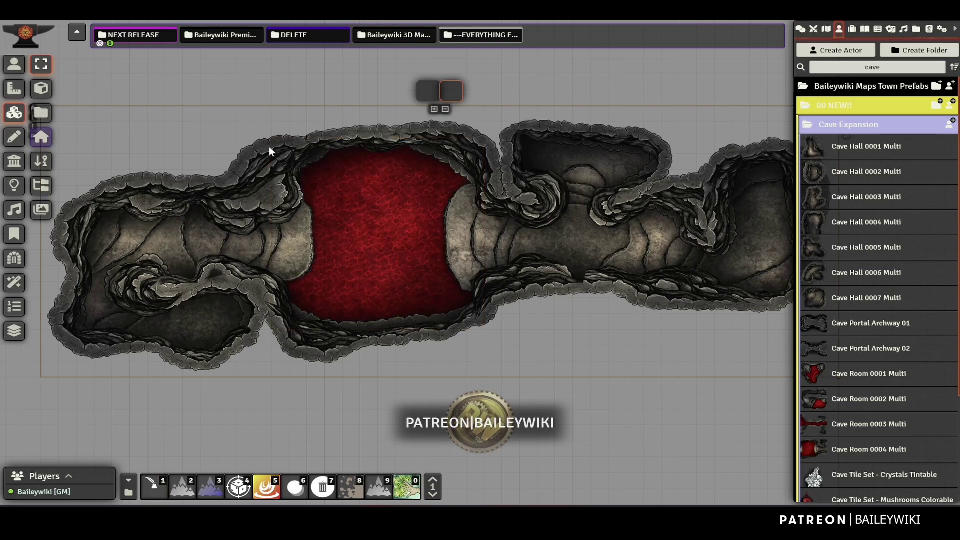
click(427, 92)
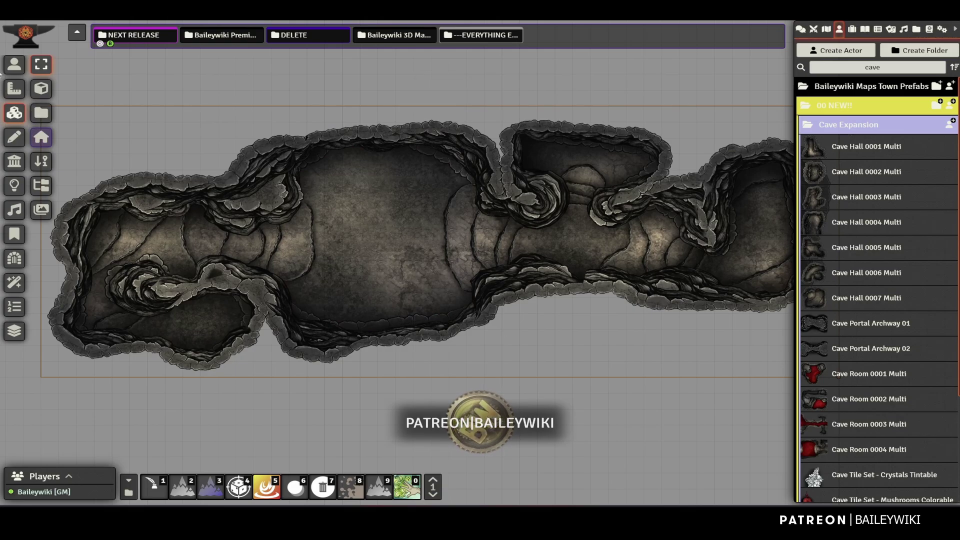
Set the cave room prefab token's width and height to 1.5 grid spaces each
click(7, 61)
scroll(420, 255, down, 4)
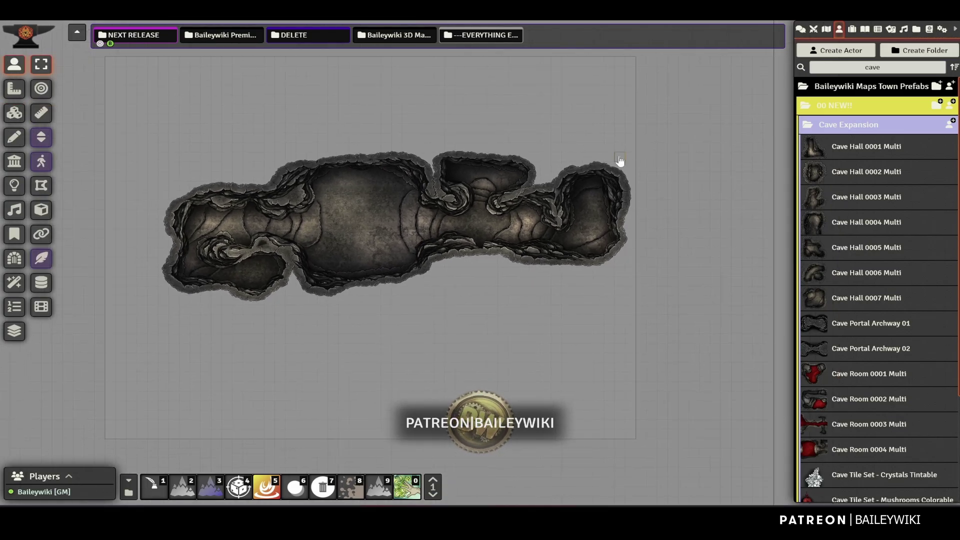
double_click(620, 159)
click(438, 194)
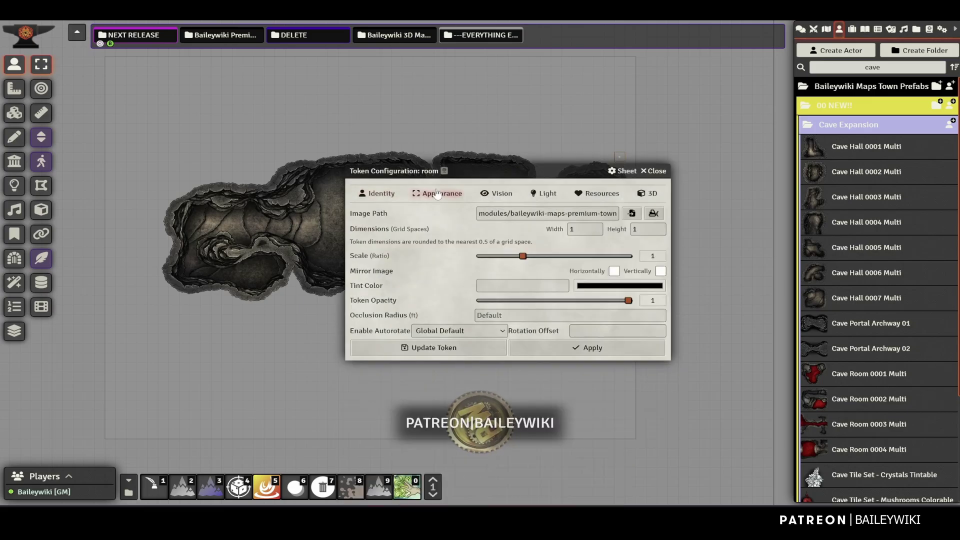
click(581, 229)
text(.5)
key(Tab)
text(1.2)
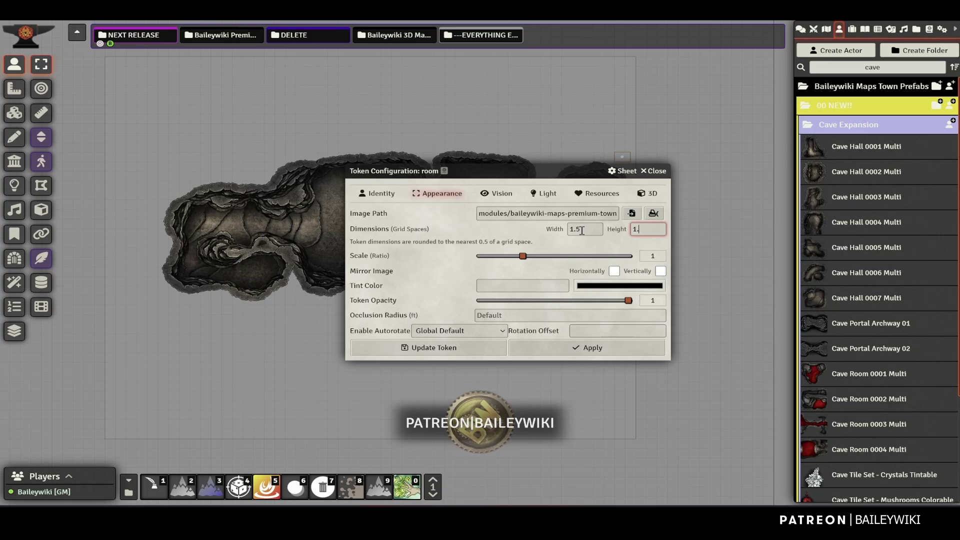
key(BackSpace)
text(5)
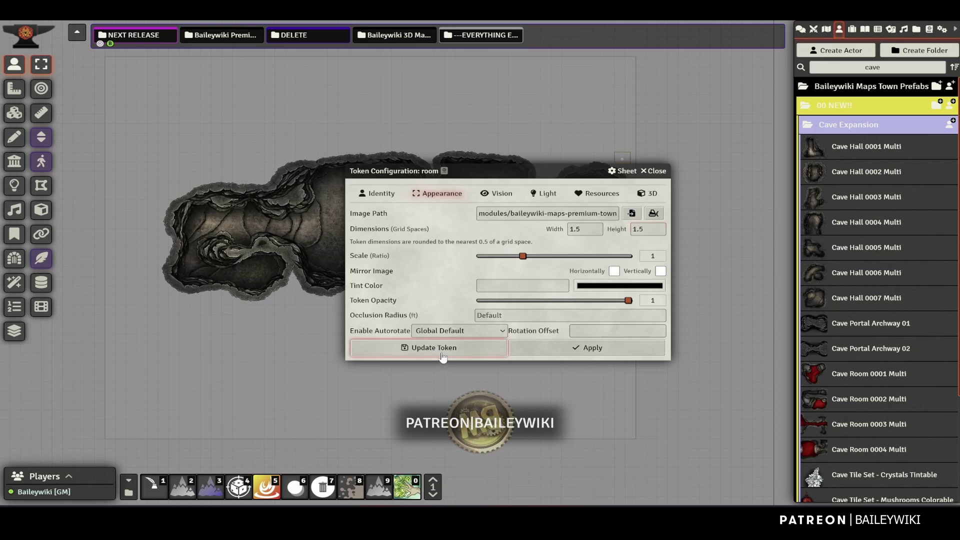
click(441, 352)
Find actors matching "vis", place a test with vision token in the large central chamber, and preview its view
scroll(520, 244, up, 1)
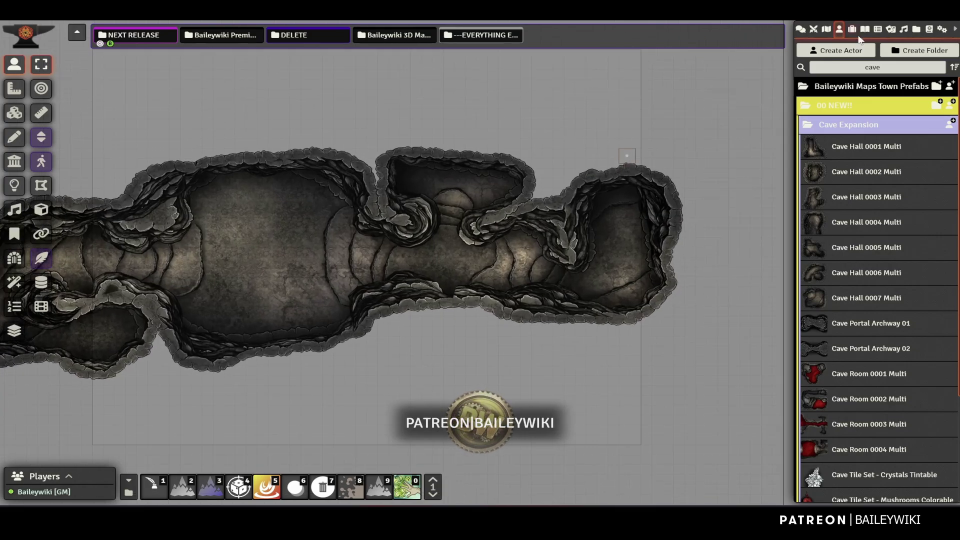
double_click(825, 68)
text(vis)
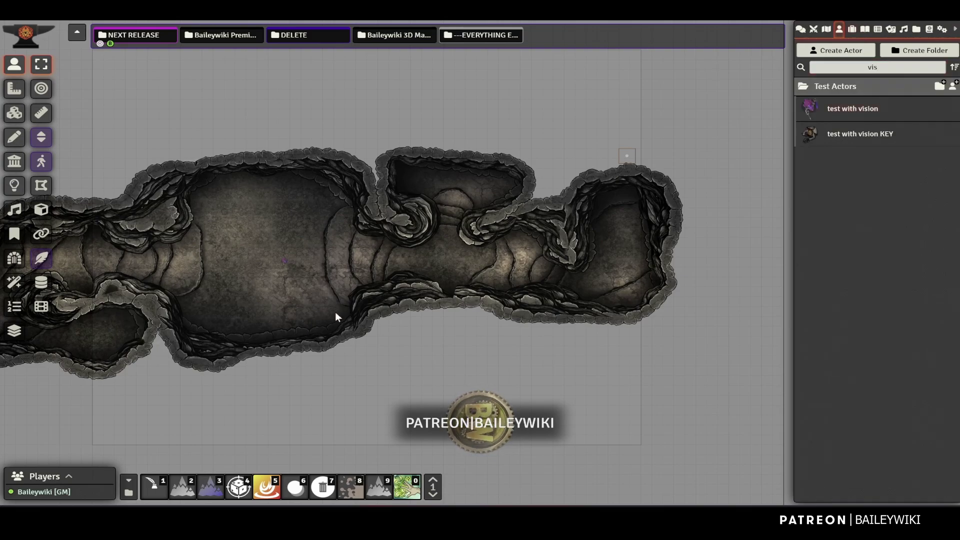
scroll(360, 240, up, 5)
click(357, 185)
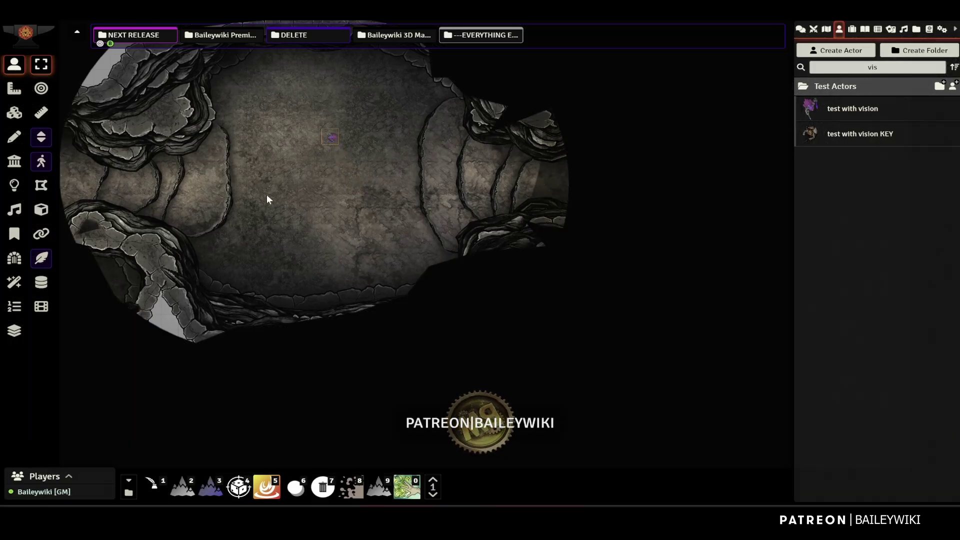
drag(272, 204, 400, 302)
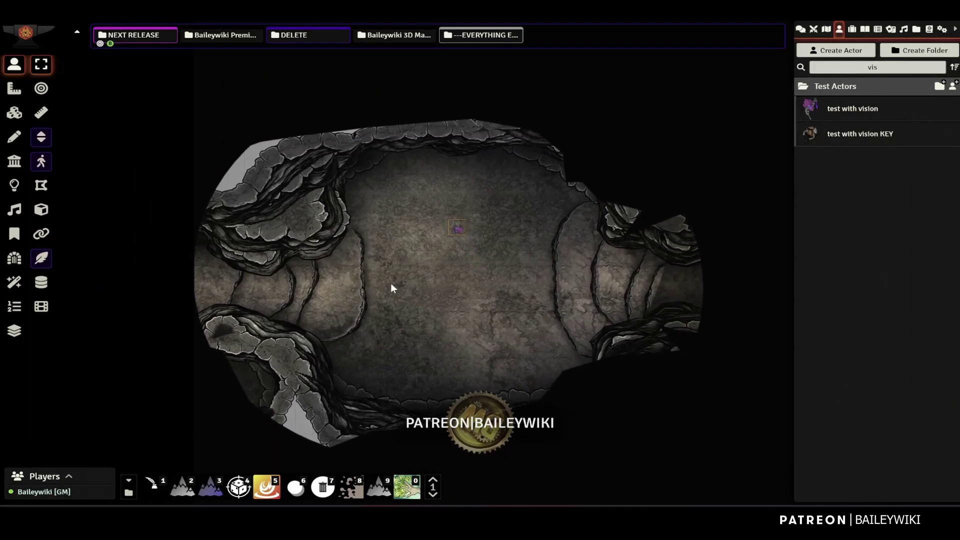
Display the wall layer and examine how the walls line up with the cave room artwork
click(15, 162)
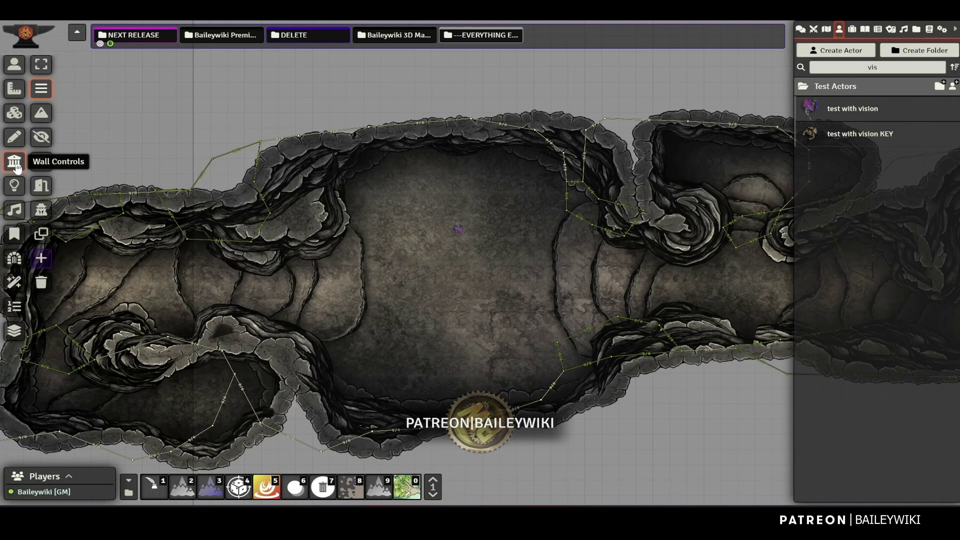
scroll(458, 262, down, 3)
drag(610, 329, 386, 276)
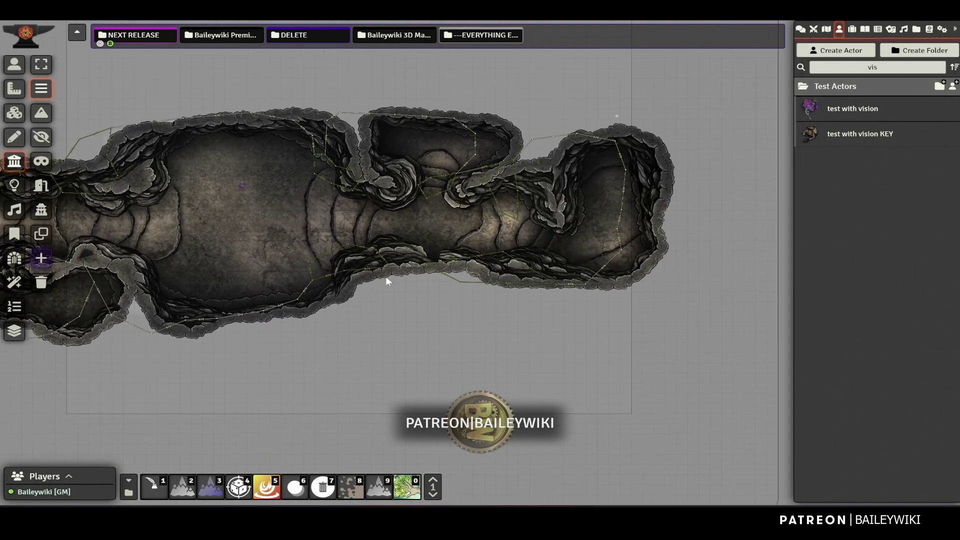
drag(316, 220, 355, 244)
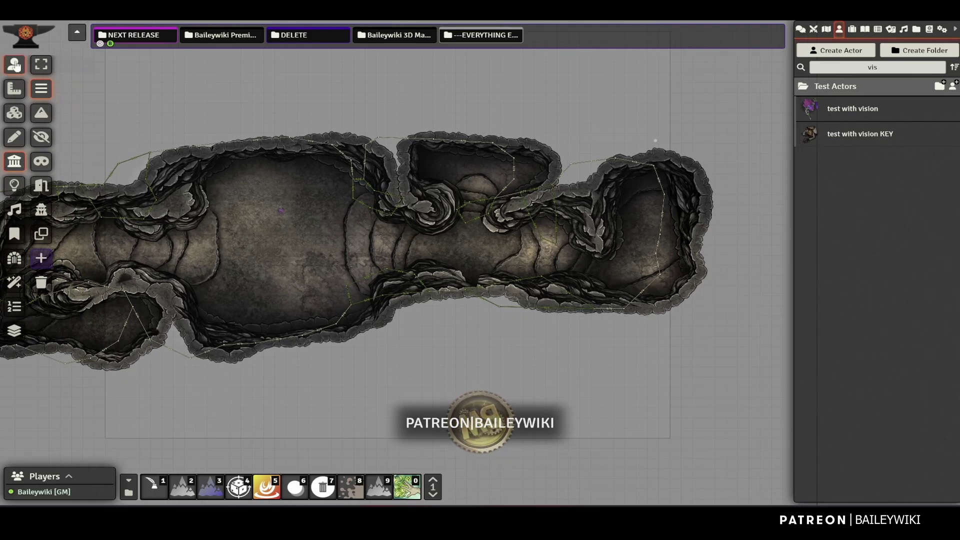
click(15, 65)
Enable Token Attacher quick edit and try nudging the cave room tile vertically to line it up with the walls
click(13, 115)
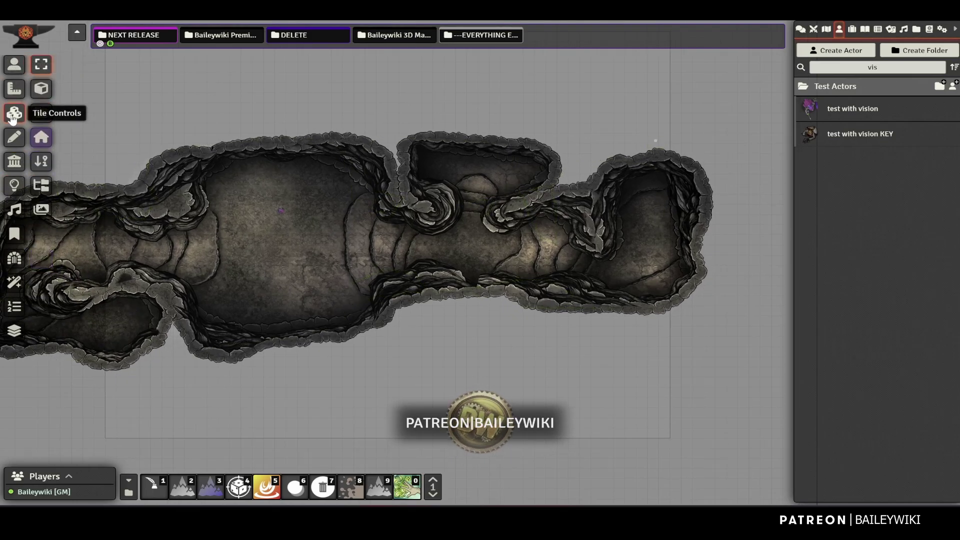
click(154, 486)
click(614, 236)
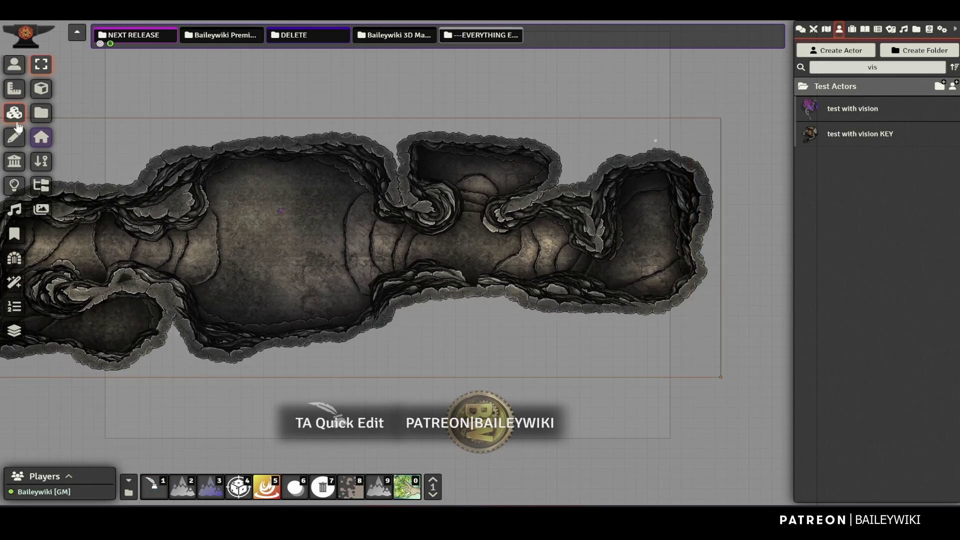
click(14, 161)
click(14, 113)
drag(530, 238, 481, 236)
key(Down)
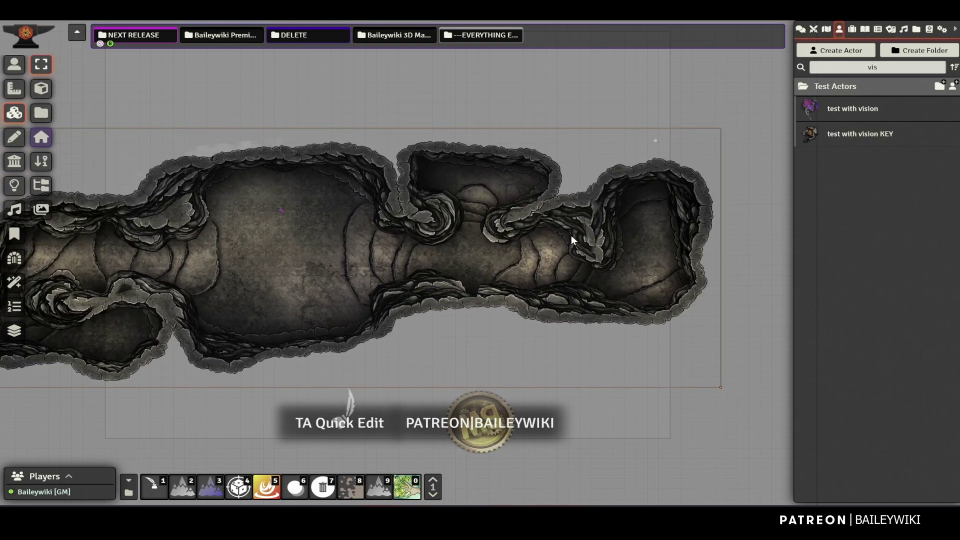
key(Up)
click(14, 64)
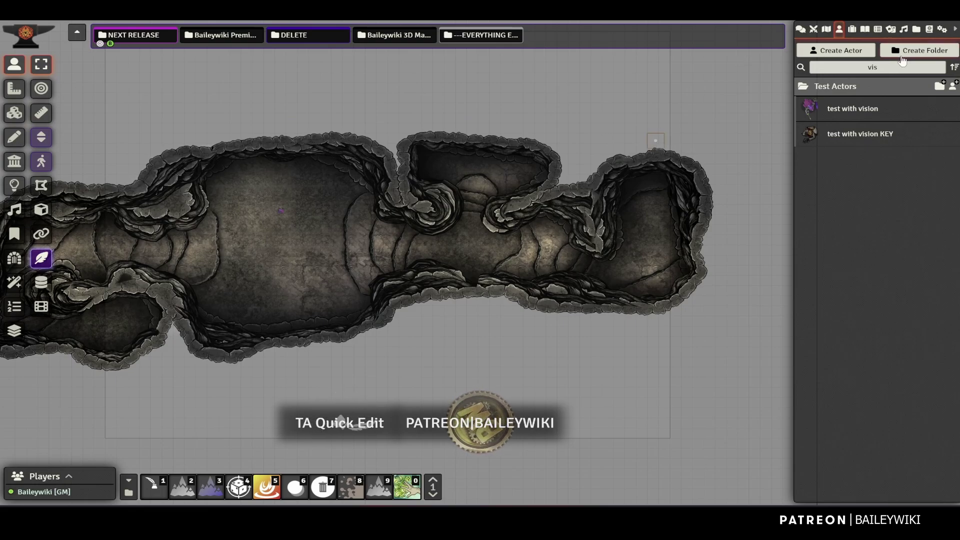
Resize the Mage's Cave scene, setting its width to 7000 pixels along with a new height, and save the configuration
click(827, 30)
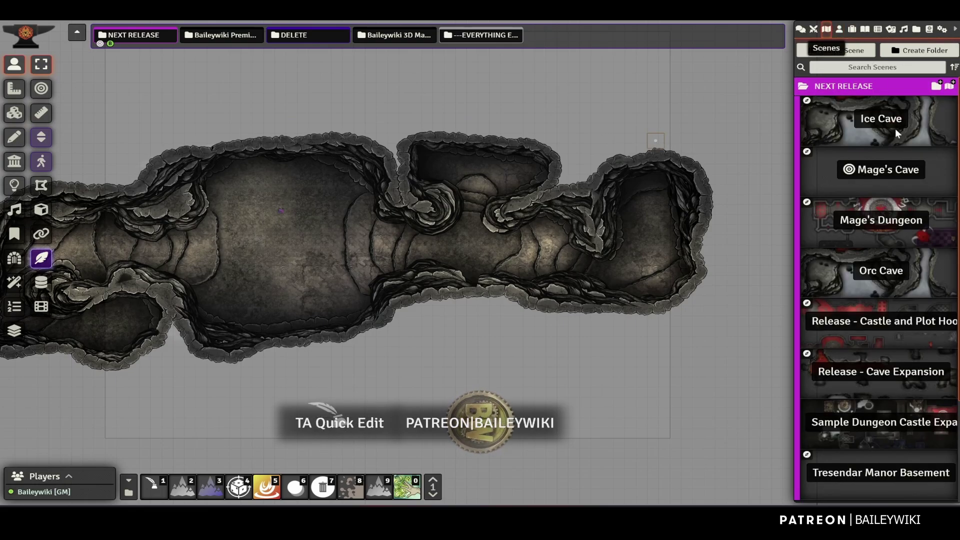
right_click(882, 170)
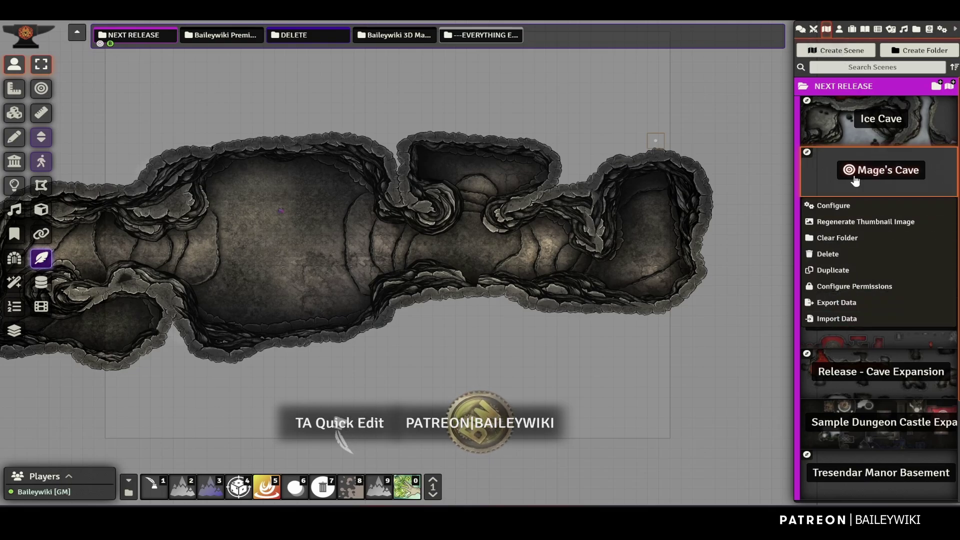
click(827, 205)
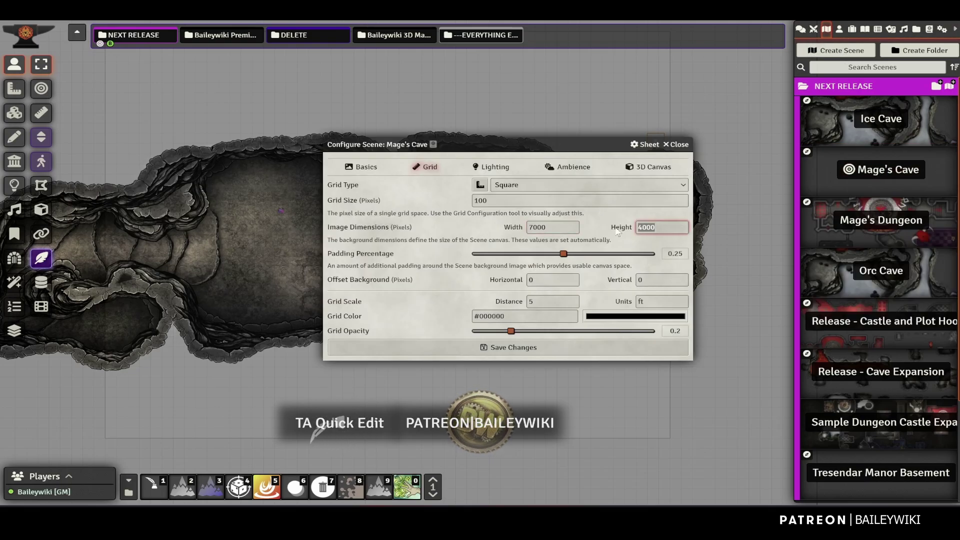
click(551, 347)
click(443, 290)
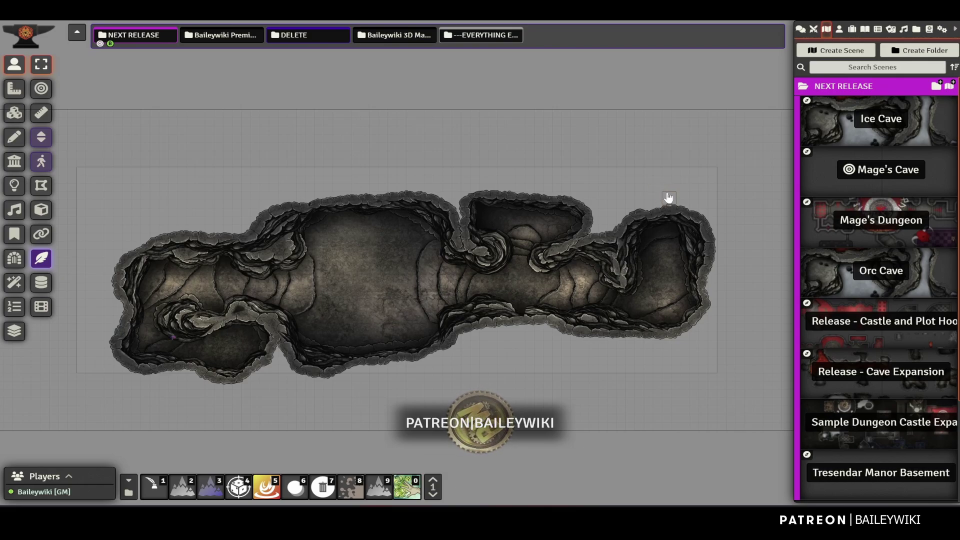
Enable Token Attacher quick edit, shift the cave room tile left and slightly up onto its walls, and check the alignment
scroll(574, 336, up, 3)
drag(366, 329, 394, 289)
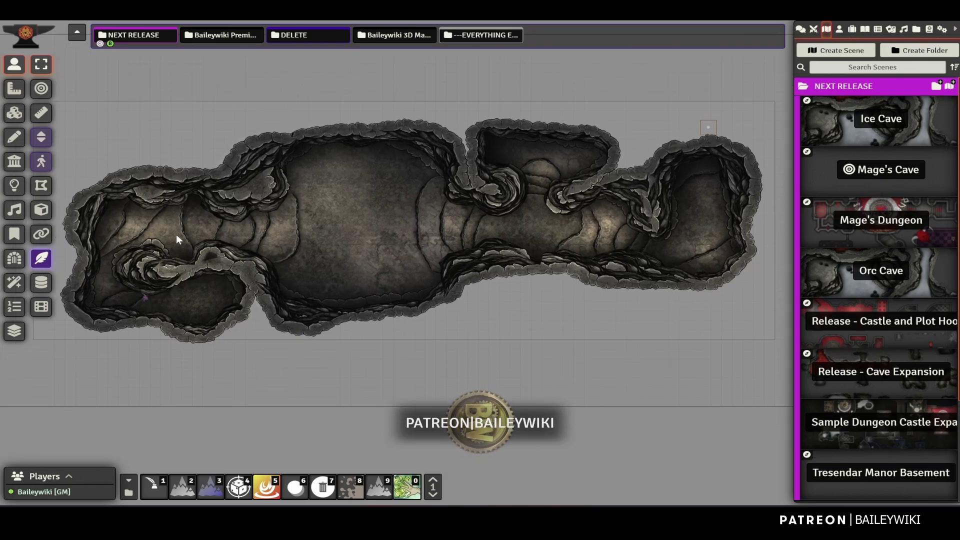
scroll(209, 206, up, 3)
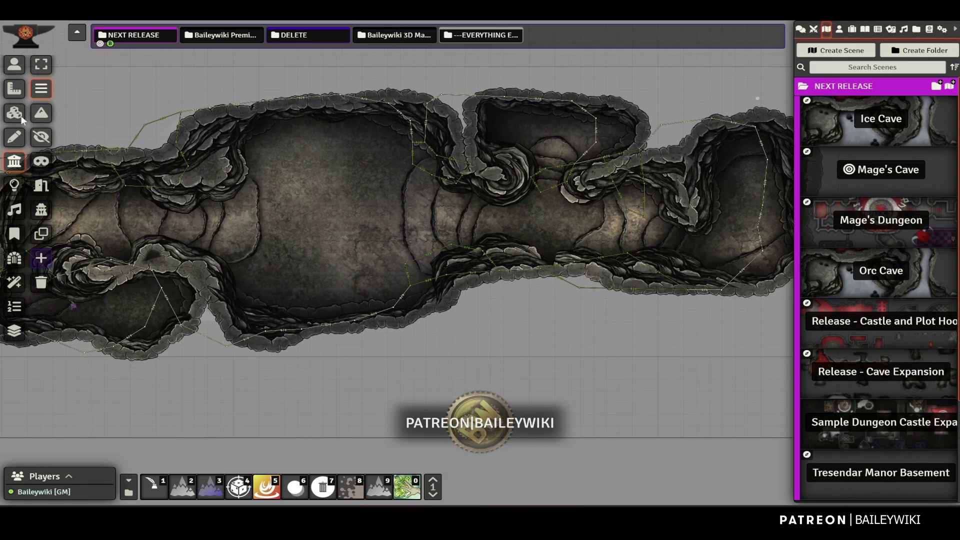
click(14, 113)
drag(98, 224, 83, 227)
click(152, 485)
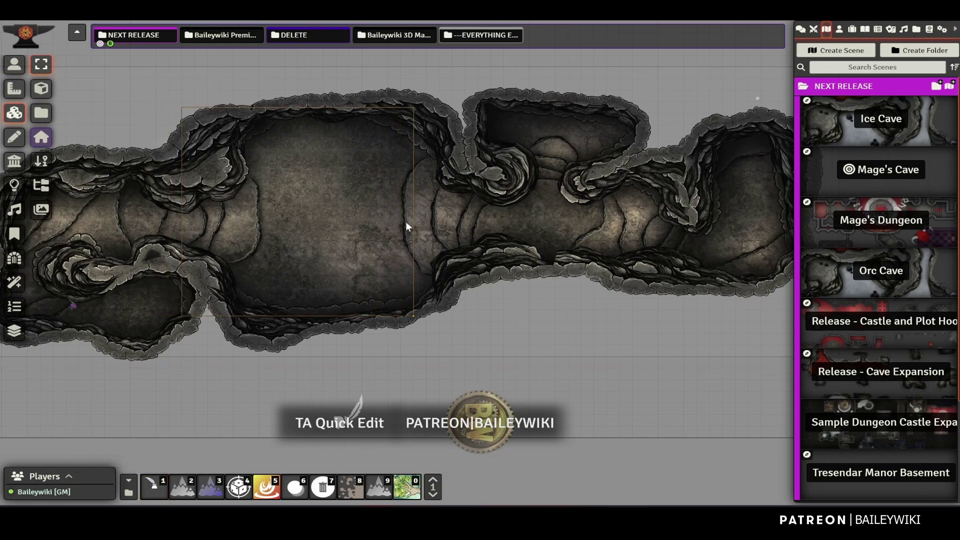
drag(475, 235, 436, 230)
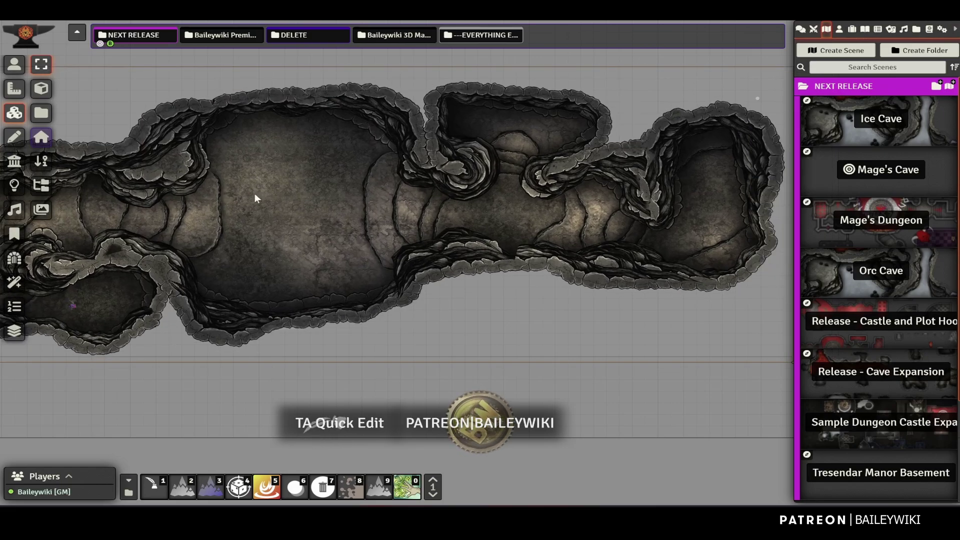
click(14, 160)
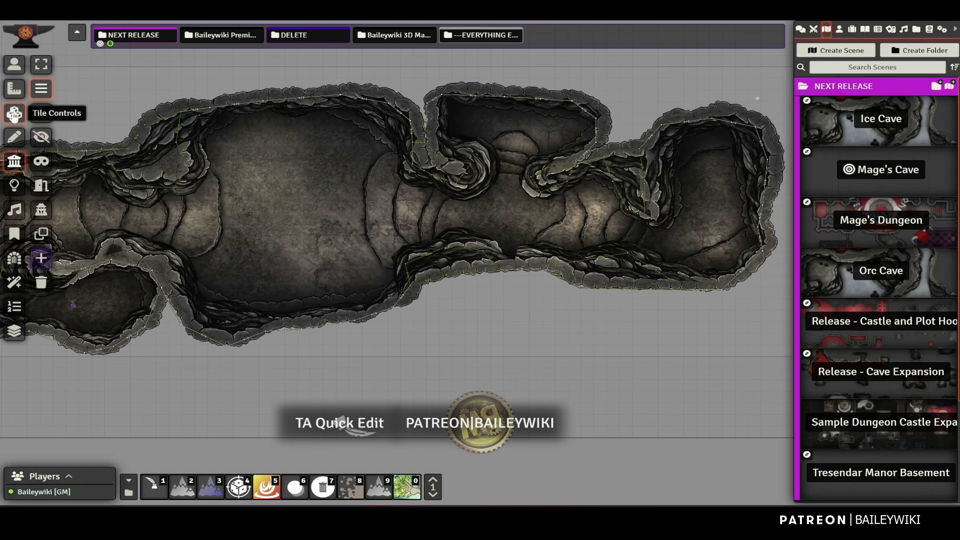
Fine-tune the cave room tile's vertical position against the walls, undoing the excess nudges, and turn off quick edit
click(14, 114)
click(15, 161)
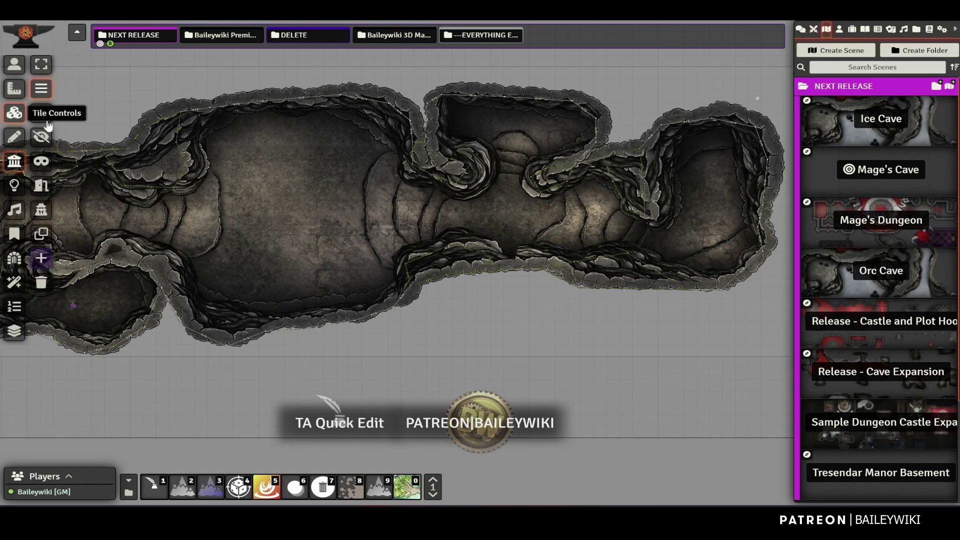
click(14, 114)
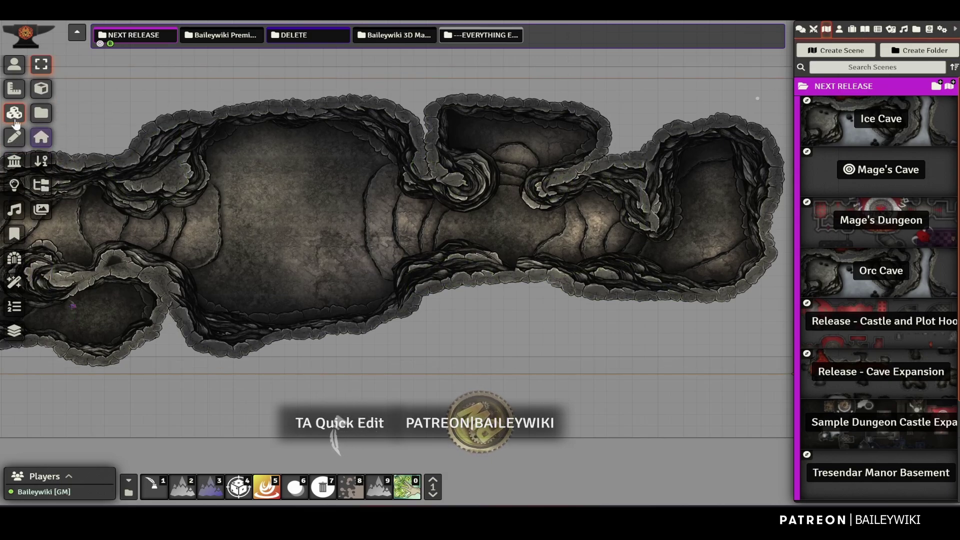
click(15, 161)
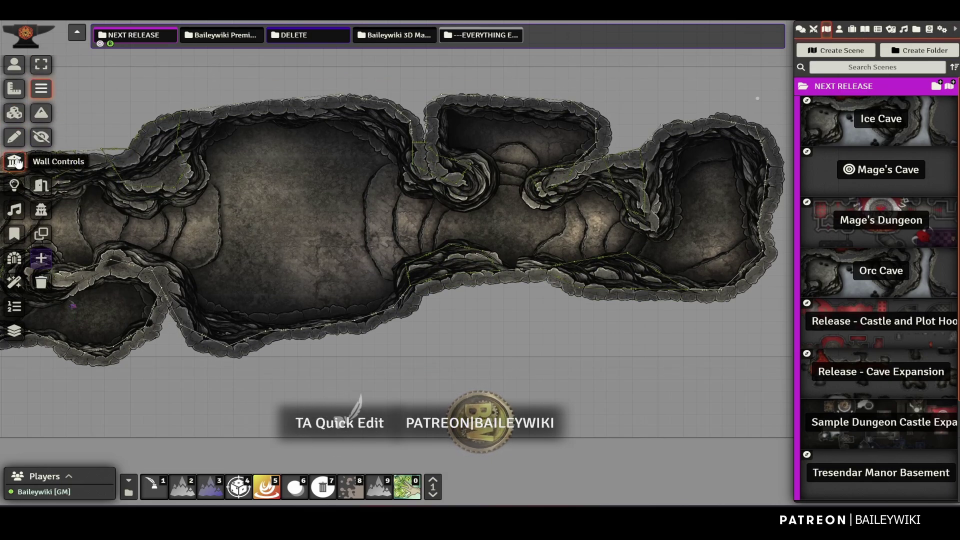
click(14, 114)
scroll(275, 209, up, 2)
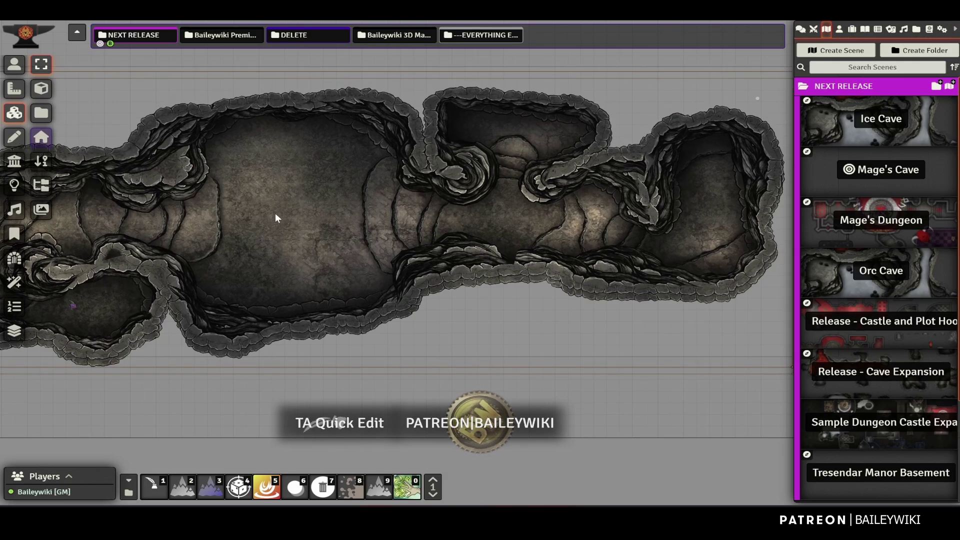
key(ctrl+z)
key(ctrl+z)
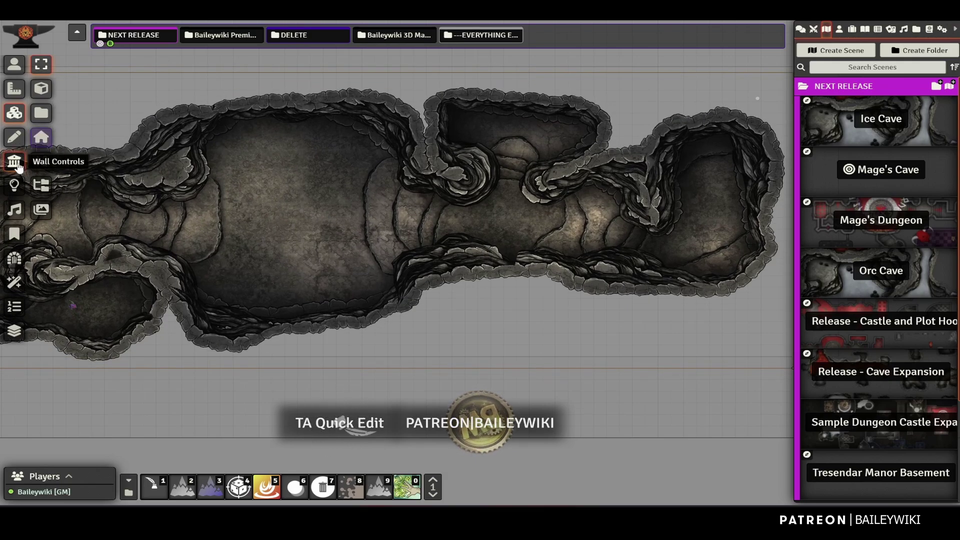
click(17, 165)
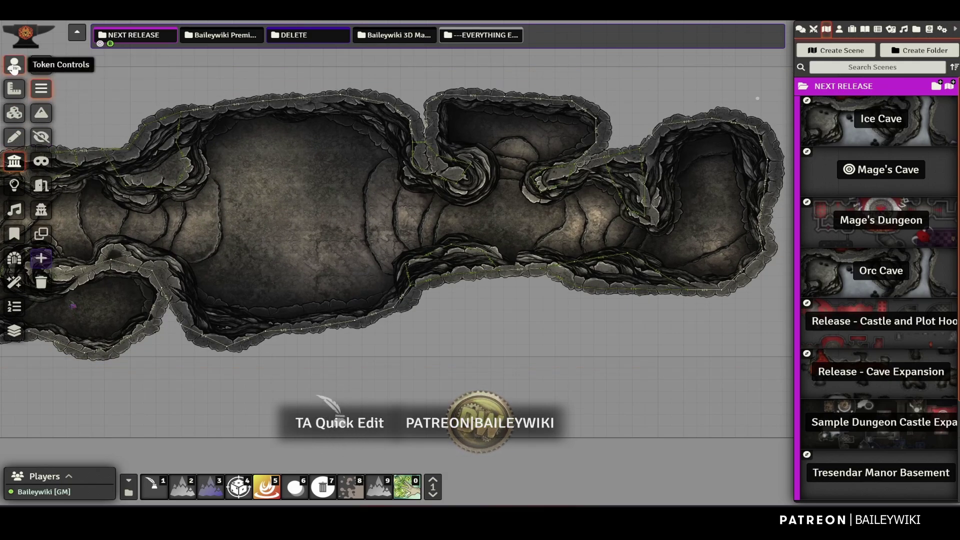
click(14, 64)
click(154, 490)
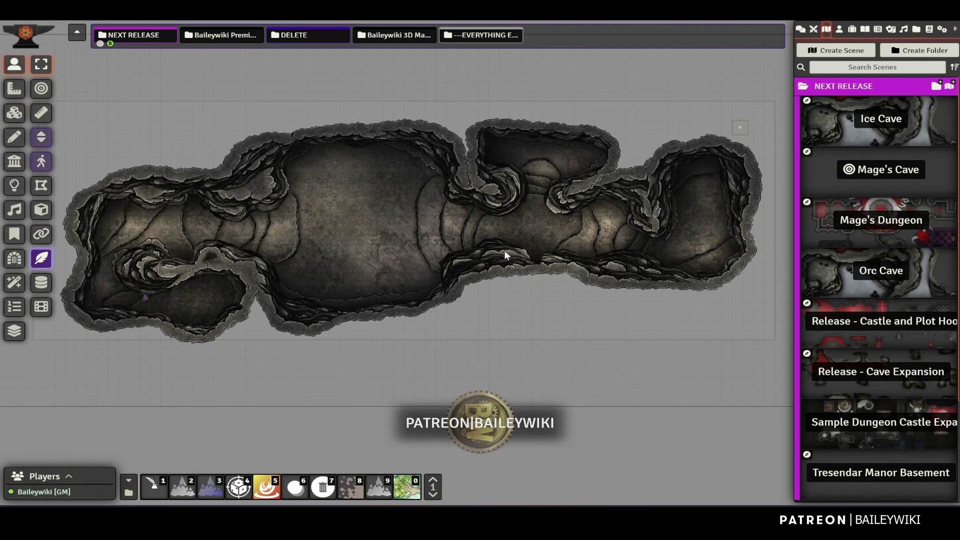
Find actors matching "fire" and place the Tile Set - Fire Tile Channels prefab in the large central chamber
scroll(504, 250, up, 5)
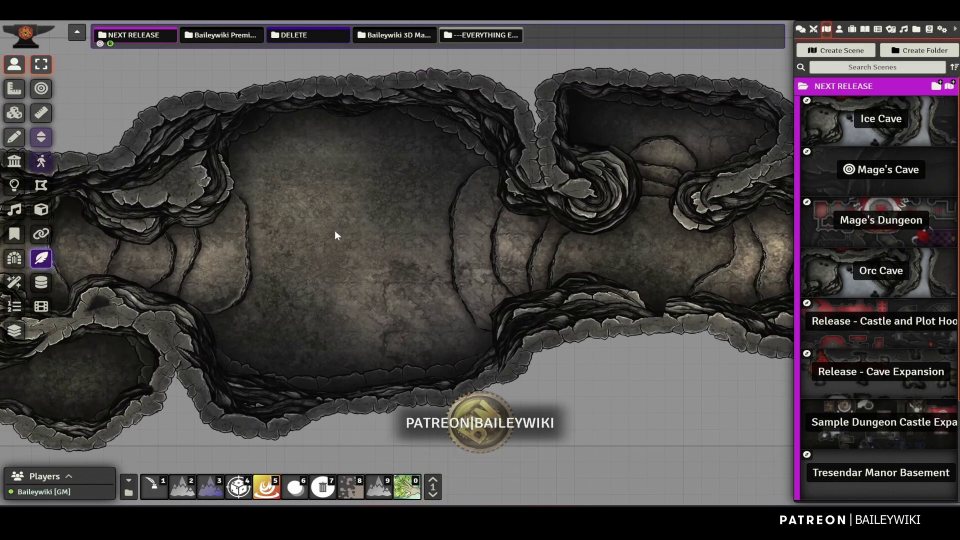
click(873, 67)
text(fire)
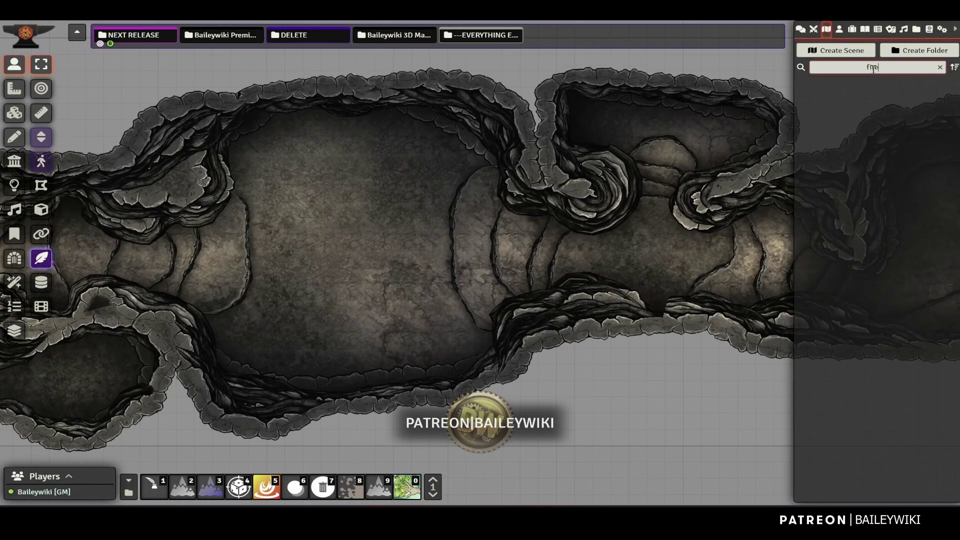
click(838, 30)
click(835, 70)
text(fire)
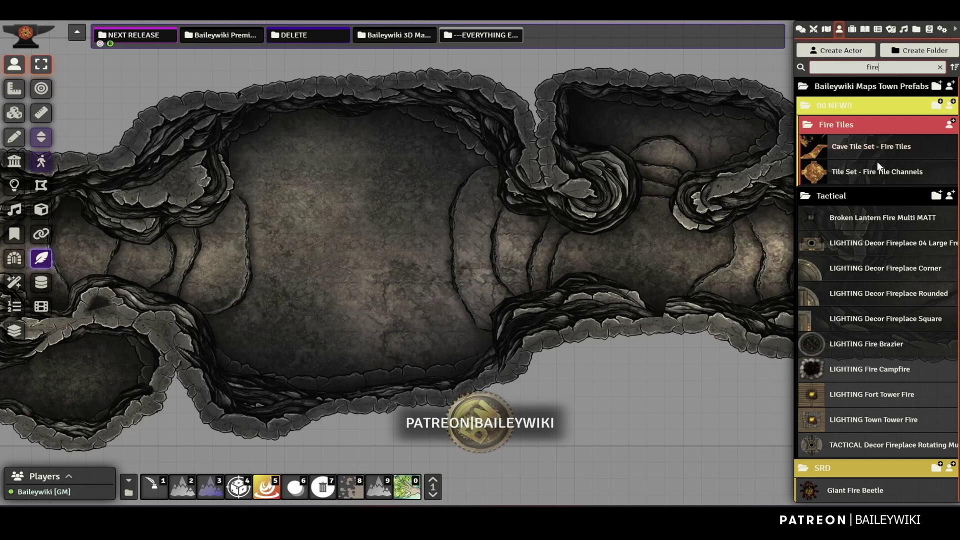
drag(435, 221, 445, 216)
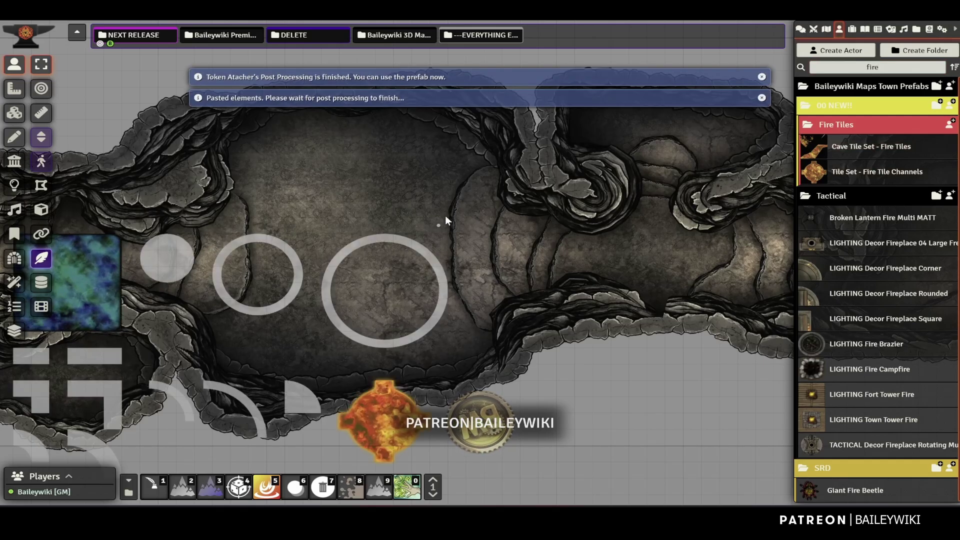
Move the fire tile prefab right and down within the scene and detach all its tiles from the token
scroll(447, 217, down, 6)
drag(489, 267, 512, 215)
drag(451, 162, 586, 240)
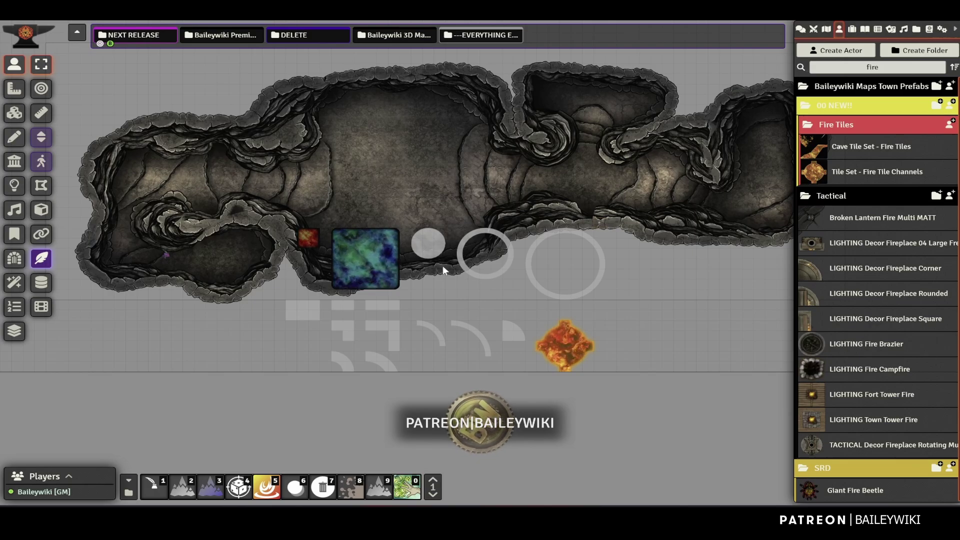
click(41, 234)
click(155, 106)
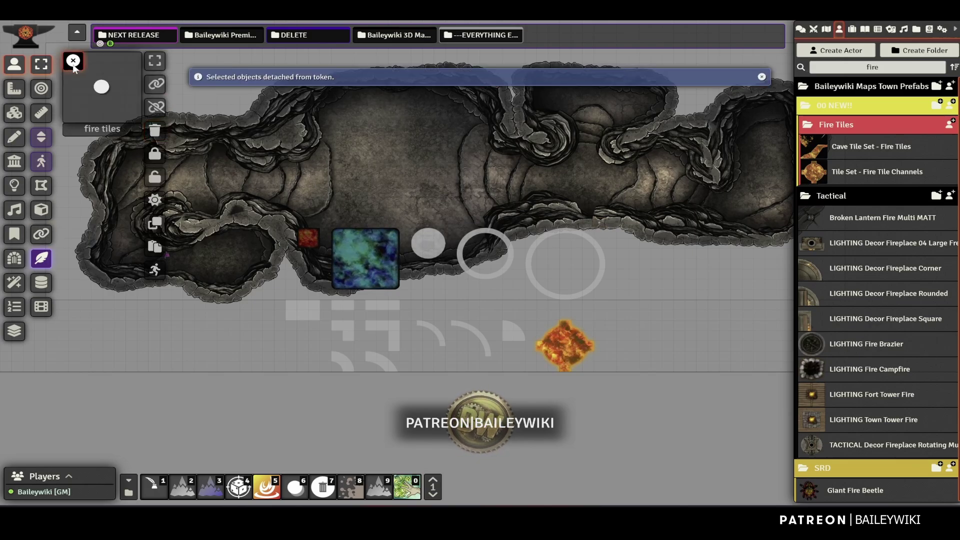
Move the orange cross-shaped fire tile into the middle of the large central chamber
drag(570, 346, 398, 176)
scroll(446, 205, up, 3)
scroll(446, 205, up, 7)
drag(443, 149, 497, 223)
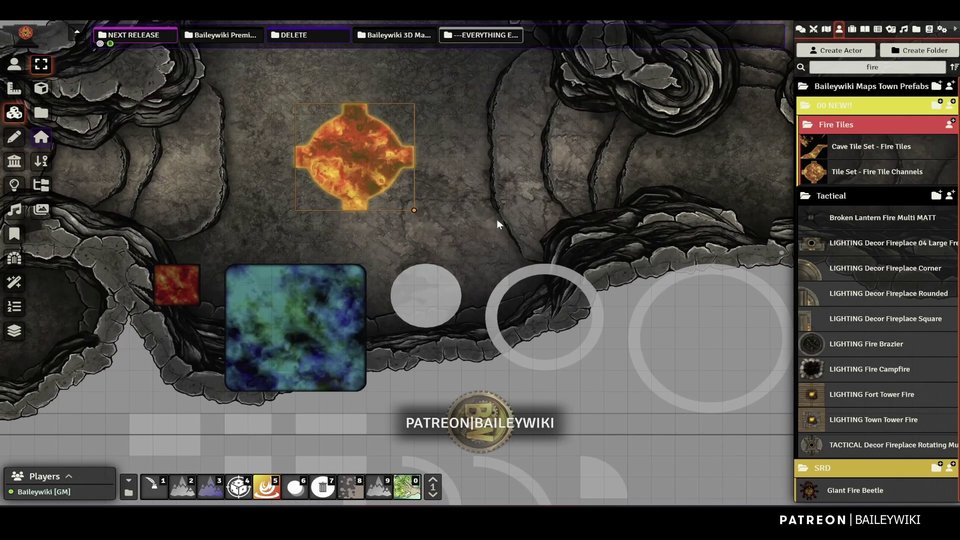
Move the largest ring tile into the chamber, enlarge it, and center it around the orange fire tile
drag(712, 275, 357, 95)
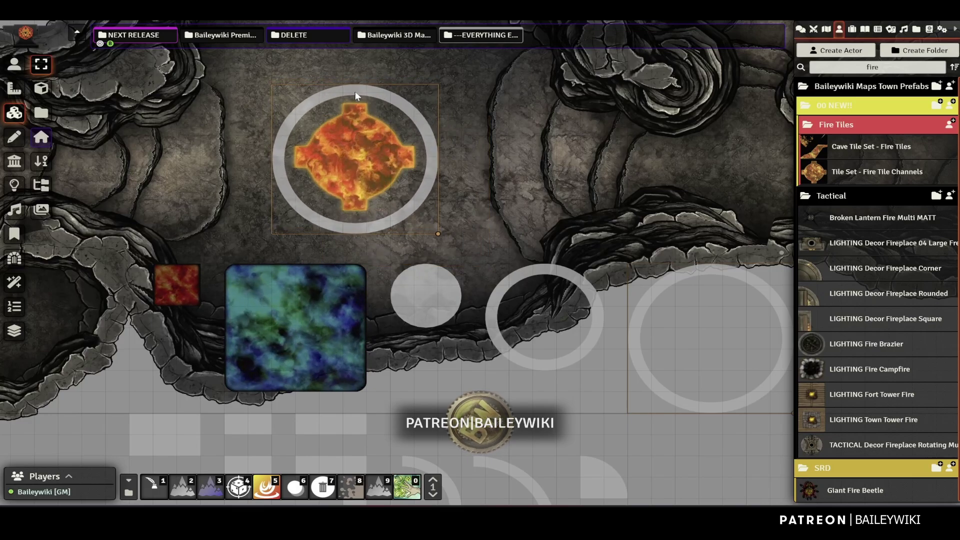
scroll(355, 91, up, 5)
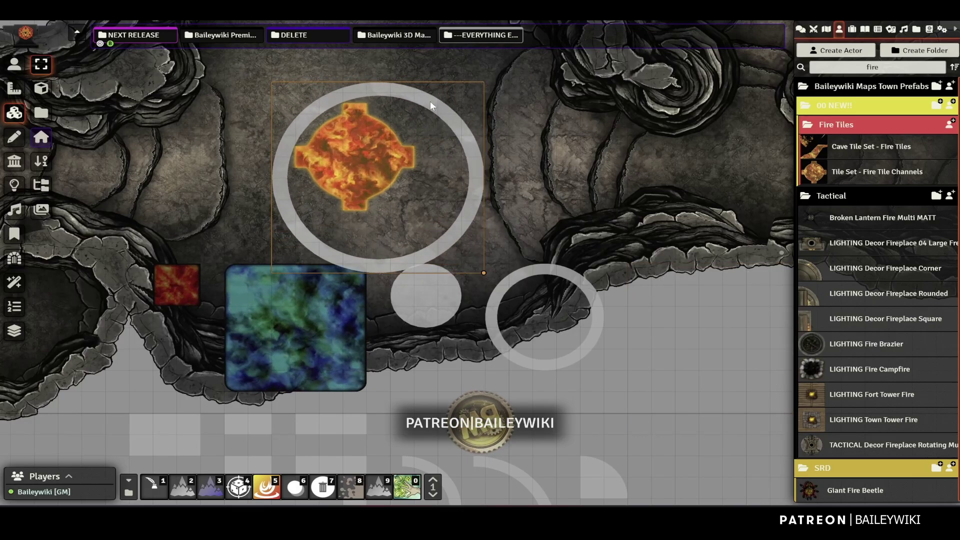
drag(431, 102, 416, 76)
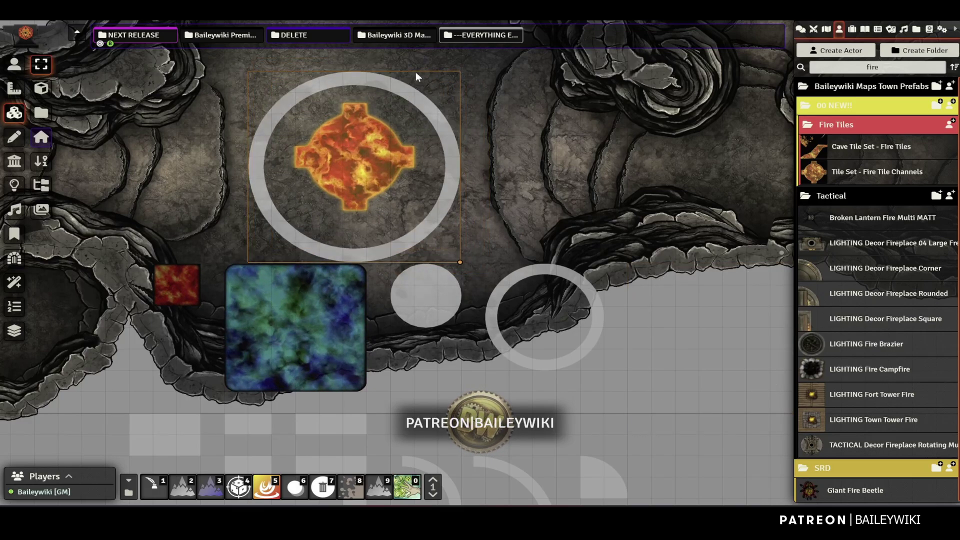
mouse_move(418, 96)
mouse_down()
mouse_move(427, 80)
mouse_move(418, 87)
mouse_up()
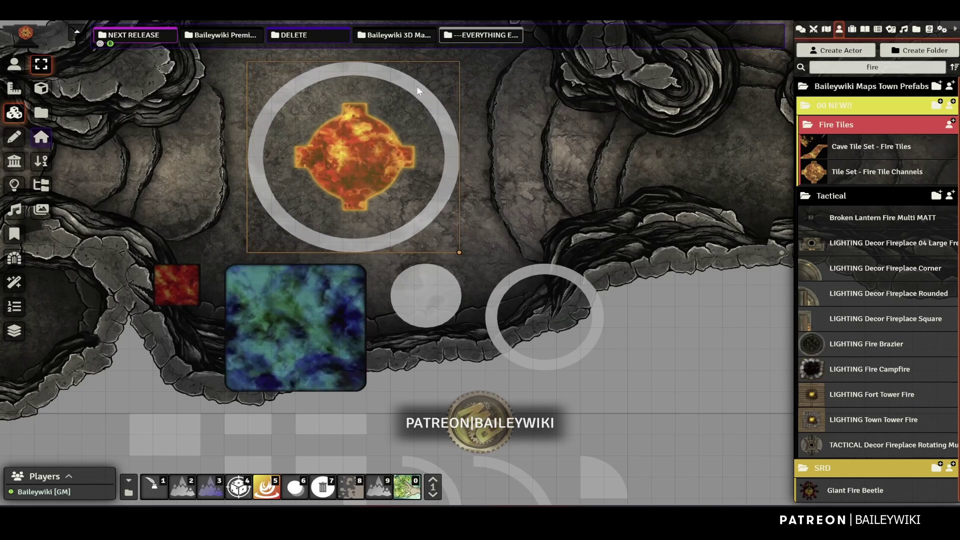
Try the orange fire channel effect on the ring tile and clear it again
click(269, 488)
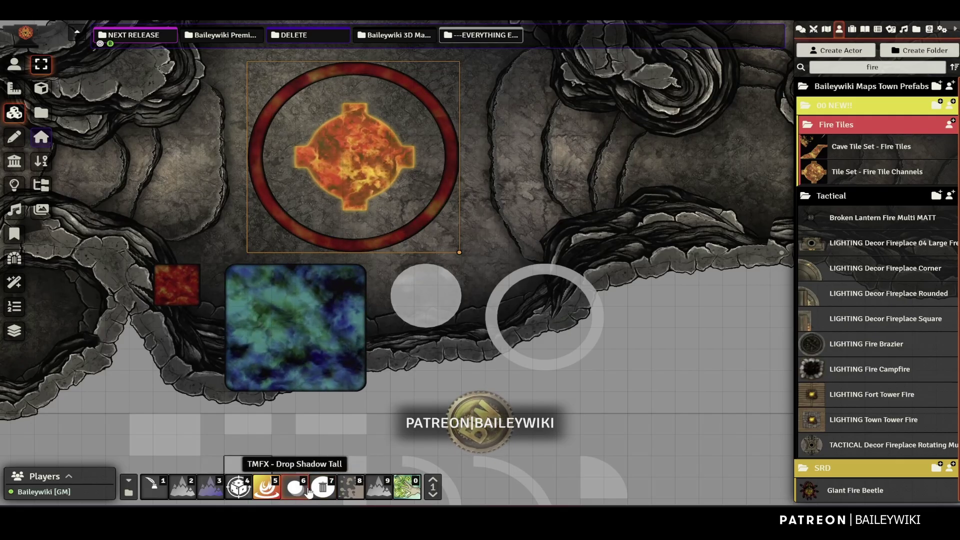
click(315, 490)
Search the macros for "fire tile" and open the TMFX - Fire Tile 2 - Fire No Transparency macro
click(129, 493)
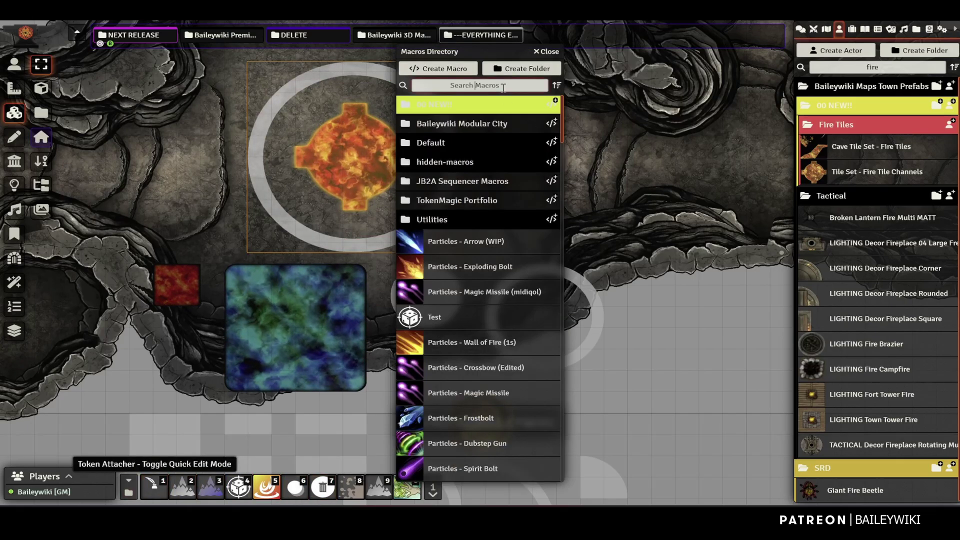
text(fire tile)
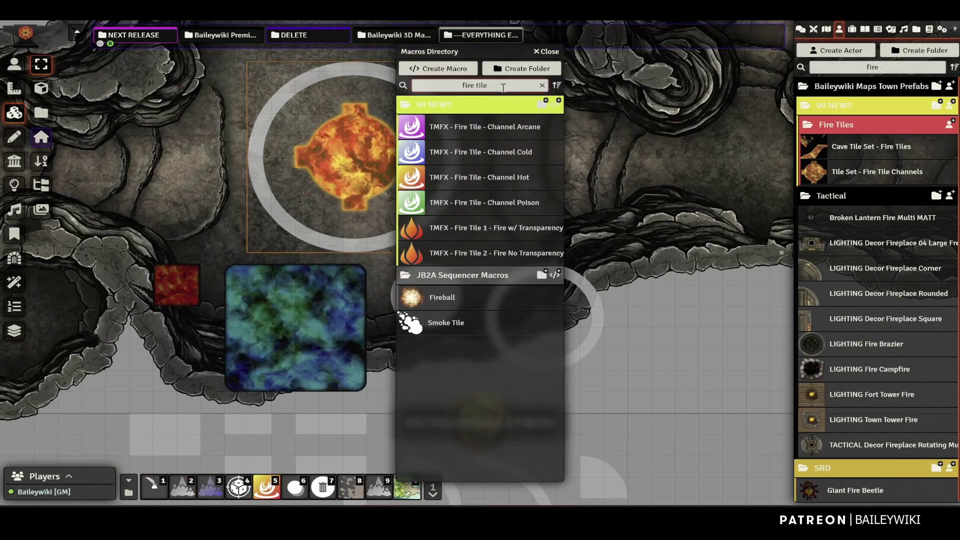
click(516, 253)
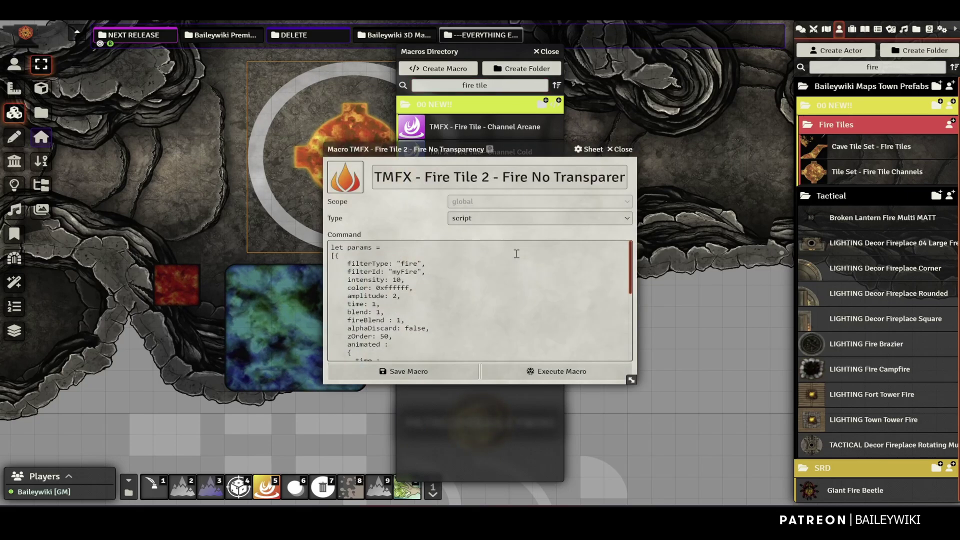
Execute the TMFX - Fire Tile 2 - Fire No Transparency macro on the large ring, close it, and move the macros list off the chamber
click(557, 371)
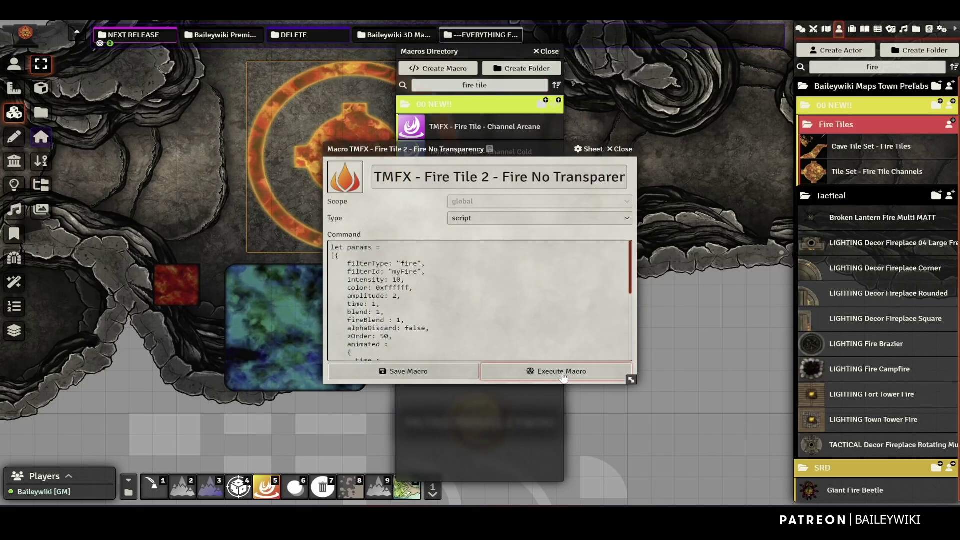
click(623, 149)
drag(450, 52, 655, 57)
scroll(239, 293, down, 5)
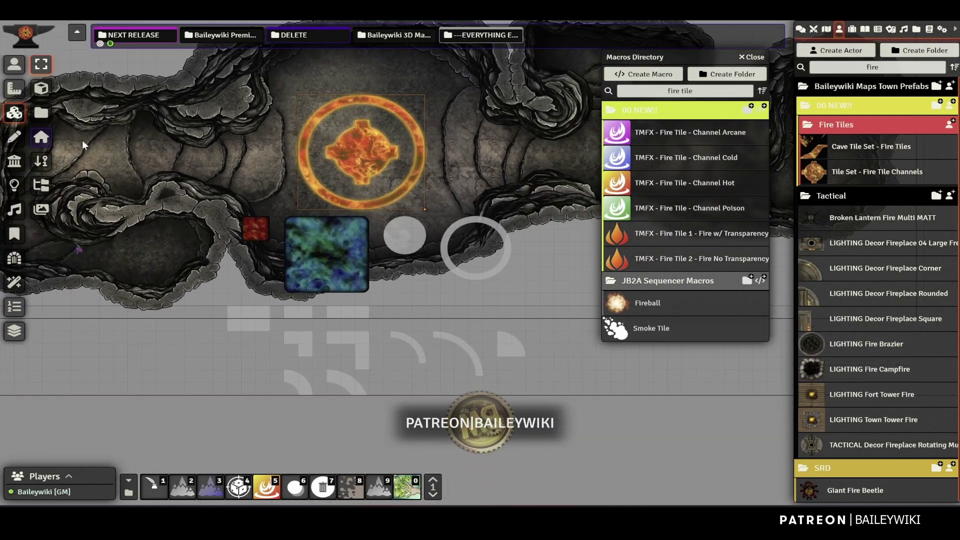
Delete the blue-green textured square, the plain disc, and the small gray ring near the chamber's lower edge
click(310, 255)
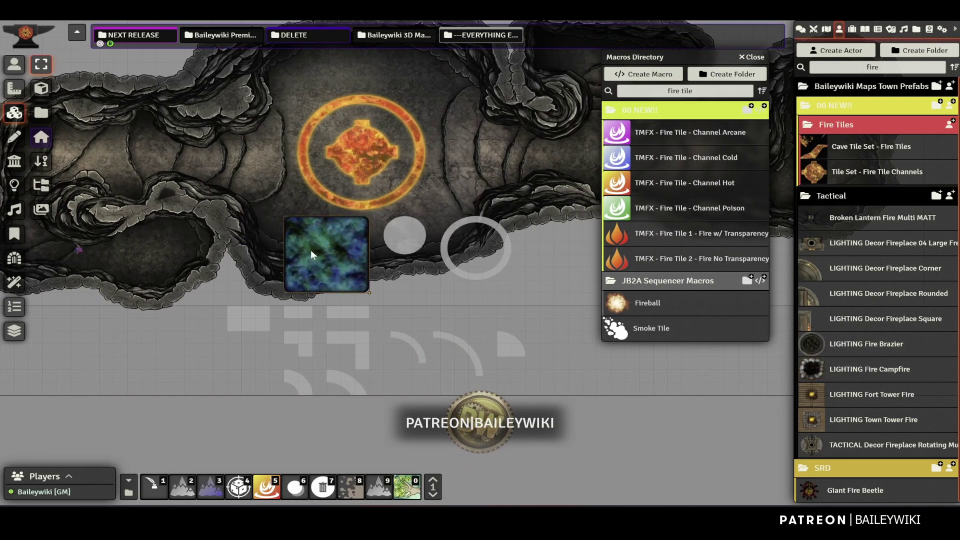
key(Delete)
click(404, 234)
drag(335, 244, 291, 275)
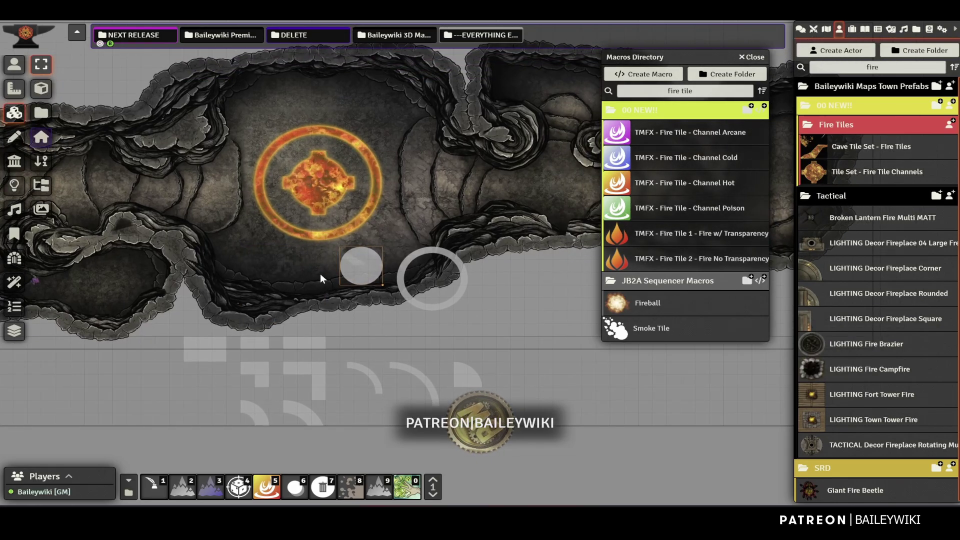
key(Delete)
click(406, 264)
key(Delete)
Delete the plain gray rectangle and several of the angular channel tiles below the cave
click(207, 352)
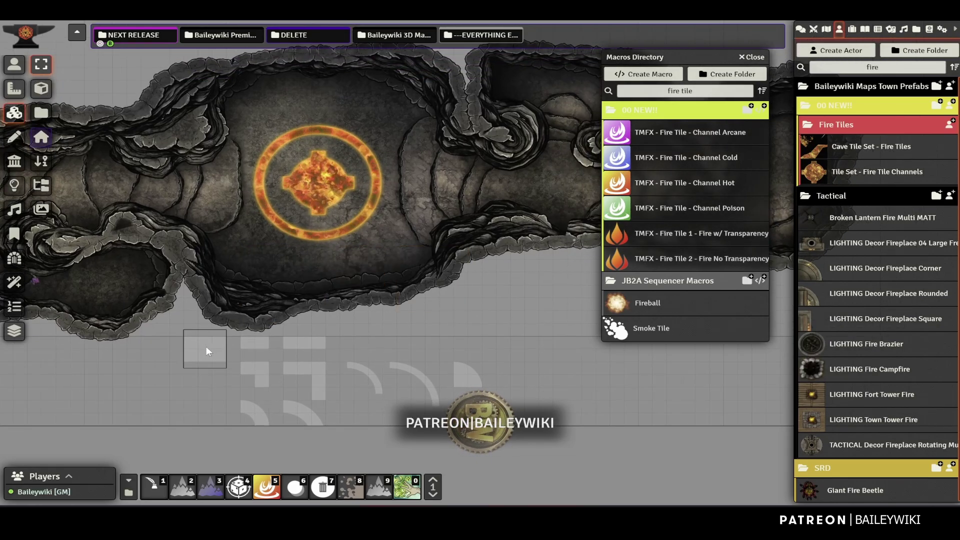
key(Delete)
click(260, 342)
key(Delete)
click(305, 343)
key(Delete)
click(301, 376)
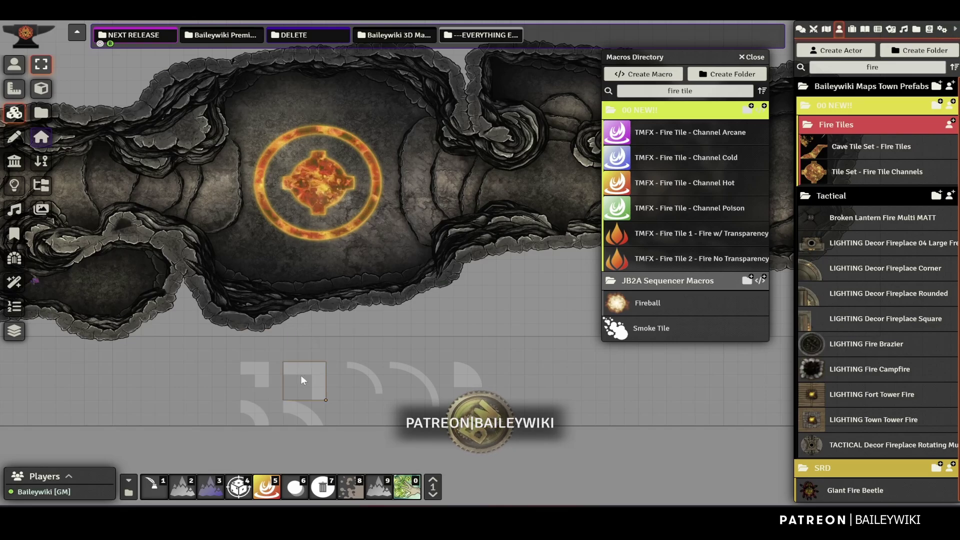
key(Delete)
Move the small curved channel tile to the chamber's upper wall and rotate it to curve along the lower right of a half-ring
click(357, 372)
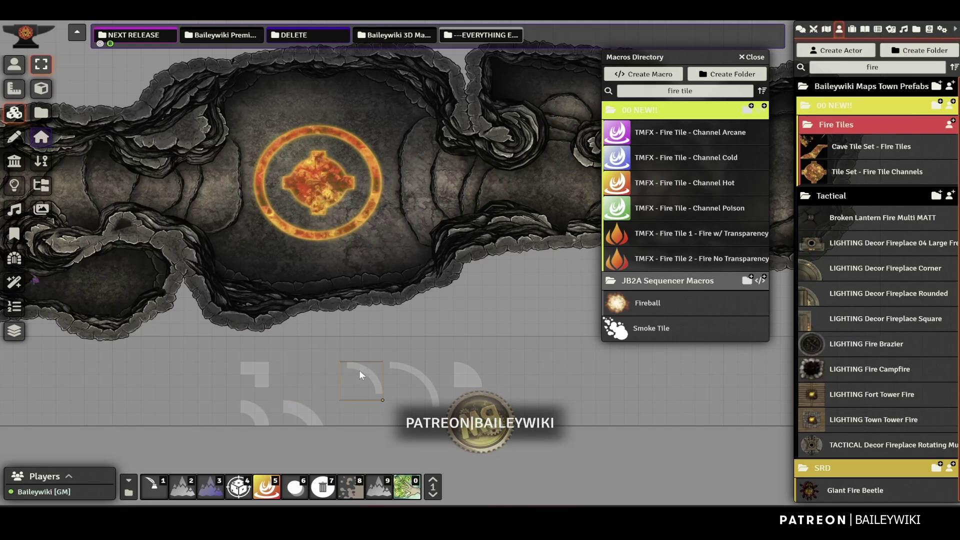
scroll(359, 370, down, 2)
drag(367, 379, 392, 136)
scroll(312, 108, up, 8)
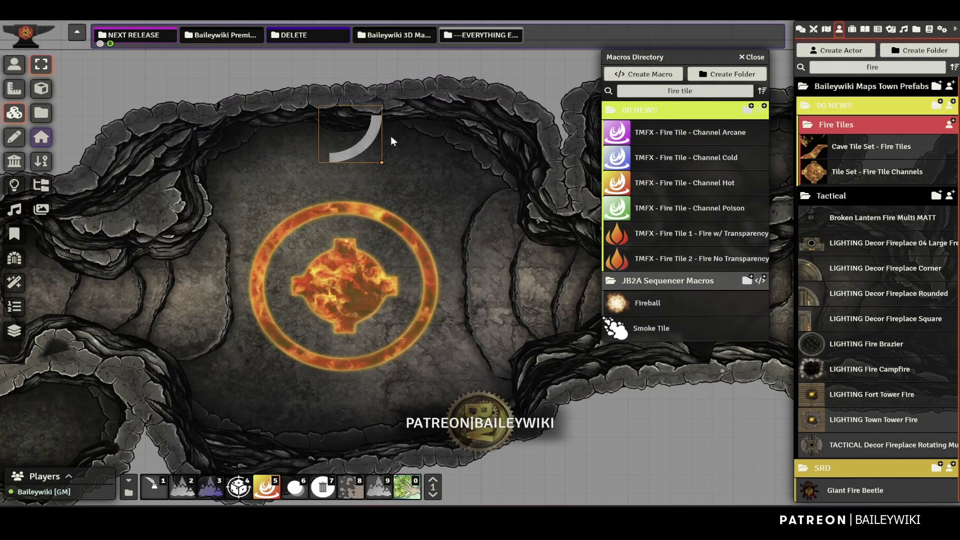
double_click(391, 137)
click(636, 146)
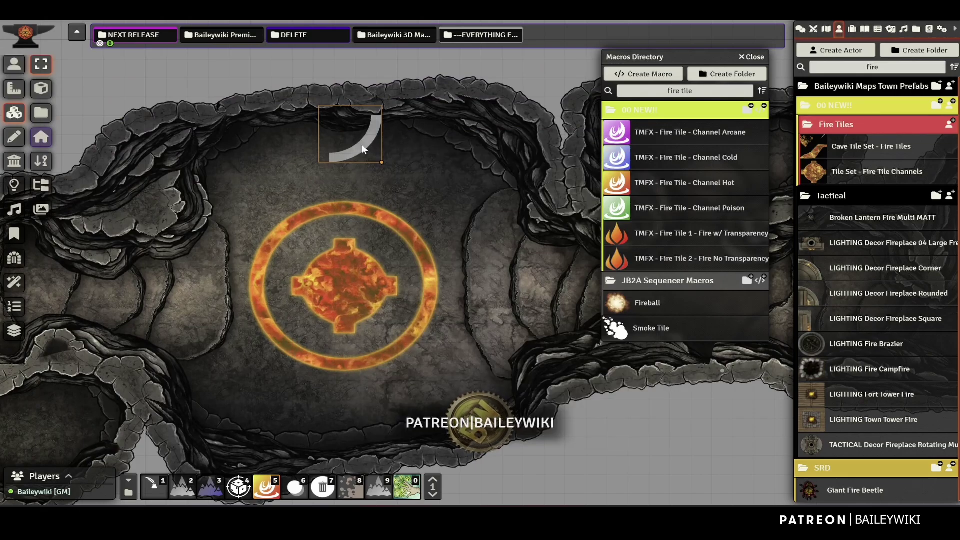
Duplicate the curved channel tile, rotate the copy, and join it to the original as a half-ring against the upper wall
key(ctrl+c)
key(ctrl+v)
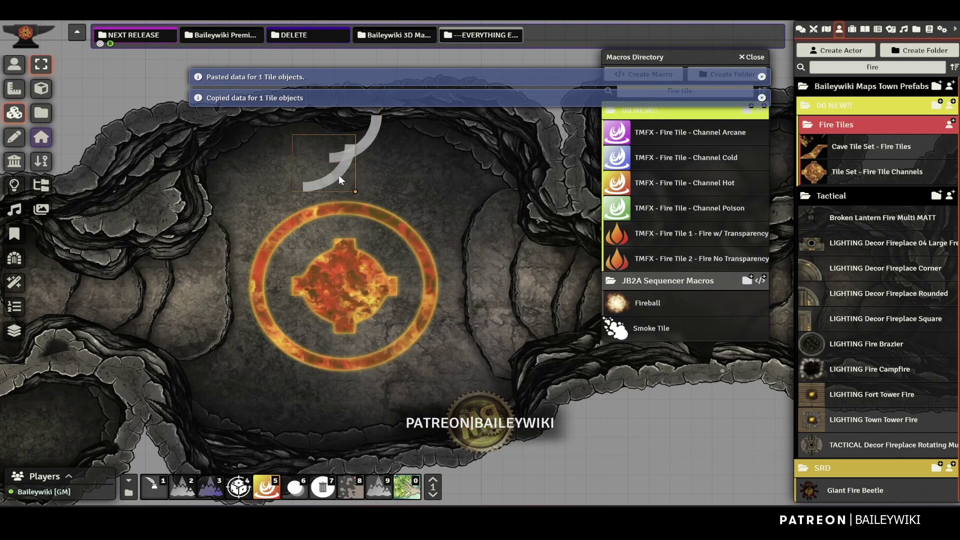
drag(338, 175, 283, 143)
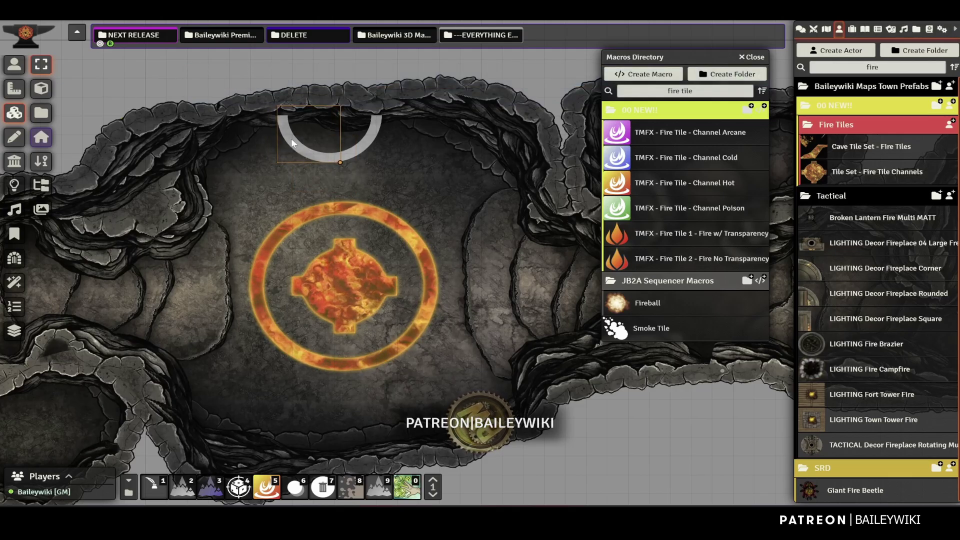
Select both curved tiles of the half-ring and run TMFX - Fire Tile 2 - Fire No Transparency on them
shift+click(365, 145)
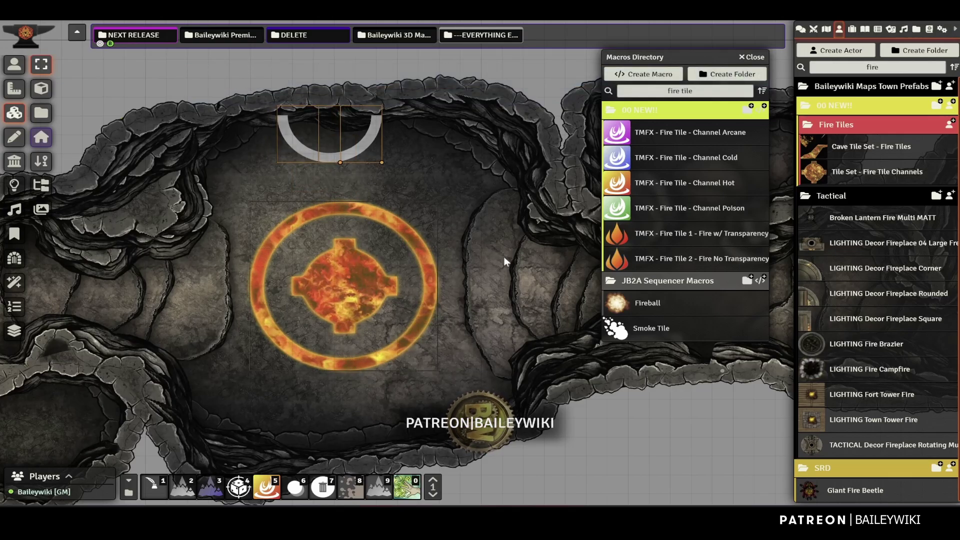
click(695, 259)
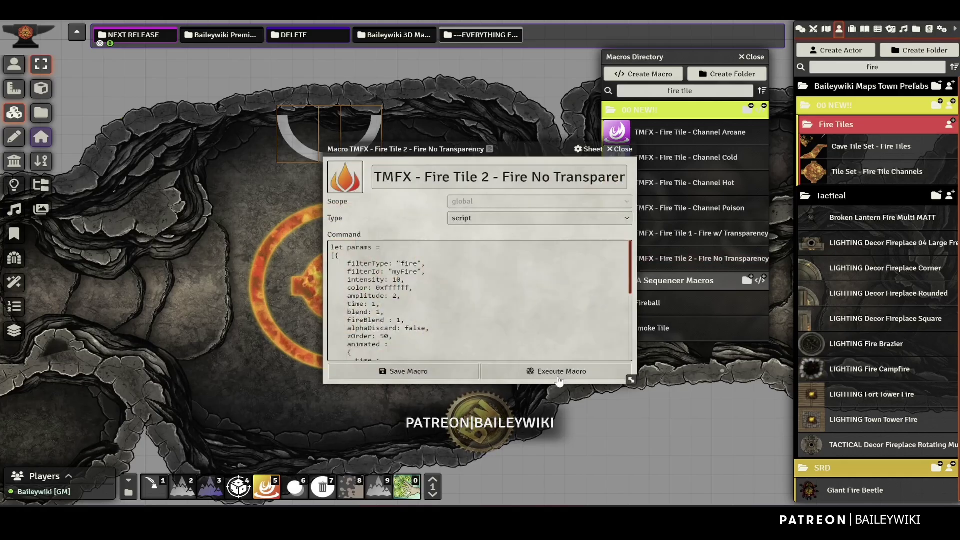
click(560, 383)
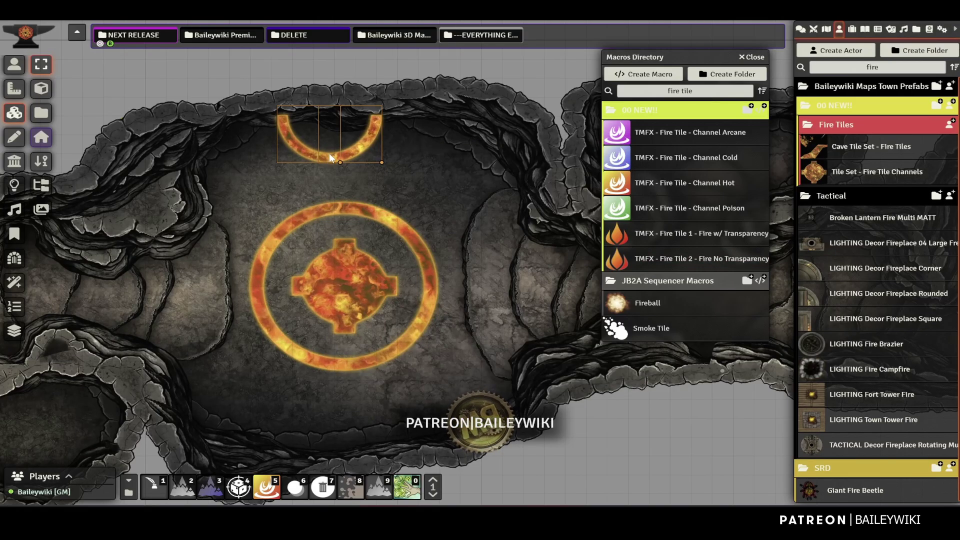
drag(350, 178, 366, 223)
scroll(366, 223, up, 8)
drag(340, 149, 371, 162)
scroll(411, 211, down, 1)
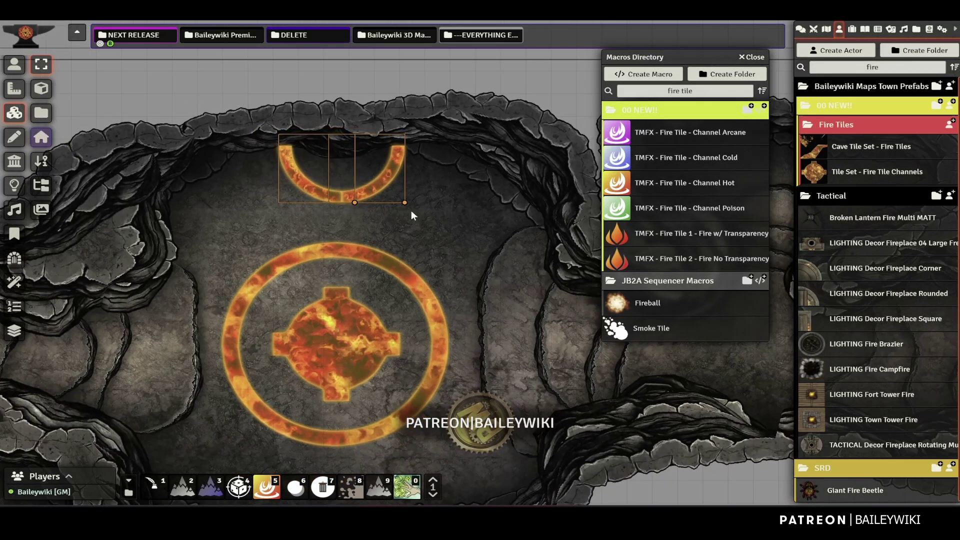
Switch to the token controls, review the burning channels in the chamber, and close the macros directory
scroll(411, 210, down, 3)
click(14, 64)
drag(235, 223, 205, 139)
scroll(238, 236, up, 3)
scroll(239, 226, down, 2)
scroll(238, 228, down, 5)
drag(226, 218, 273, 206)
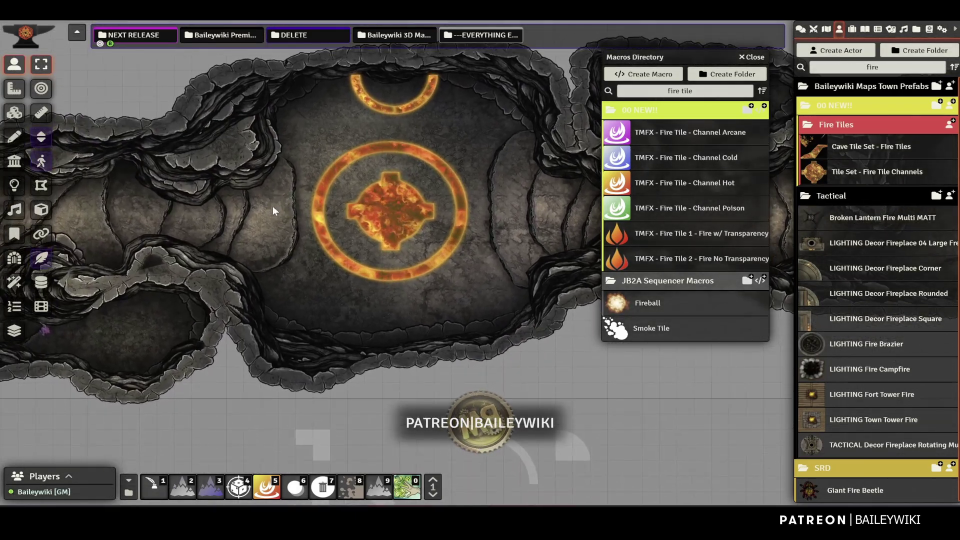
click(758, 58)
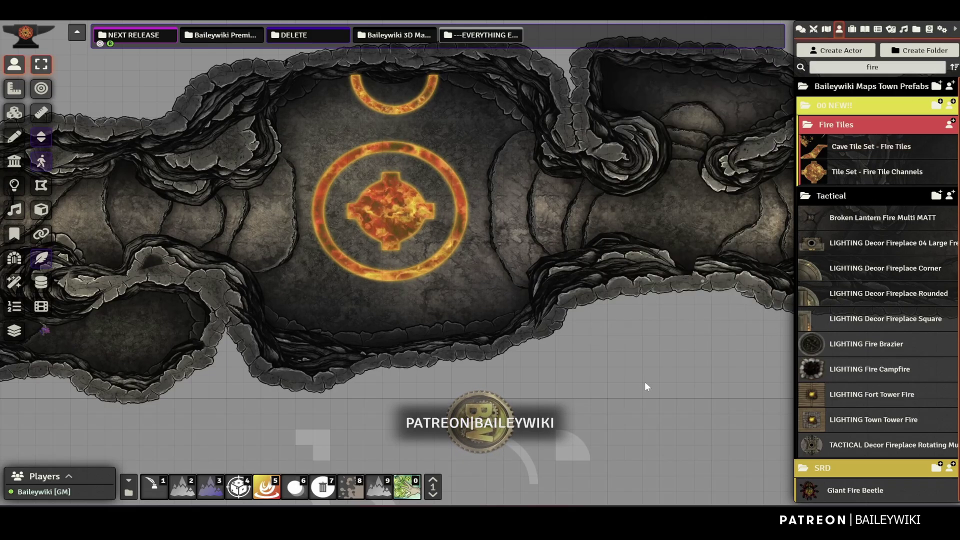
Delete all remaining gray channel tiles below the cave
scroll(644, 382, down, 4)
drag(600, 365, 520, 200)
click(14, 113)
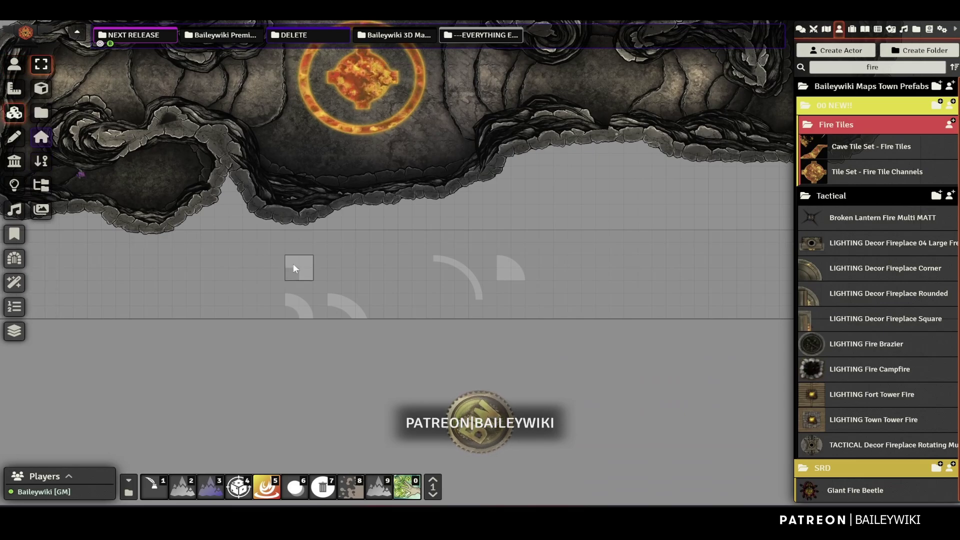
click(293, 264)
key(Delete)
click(299, 296)
key(Delete)
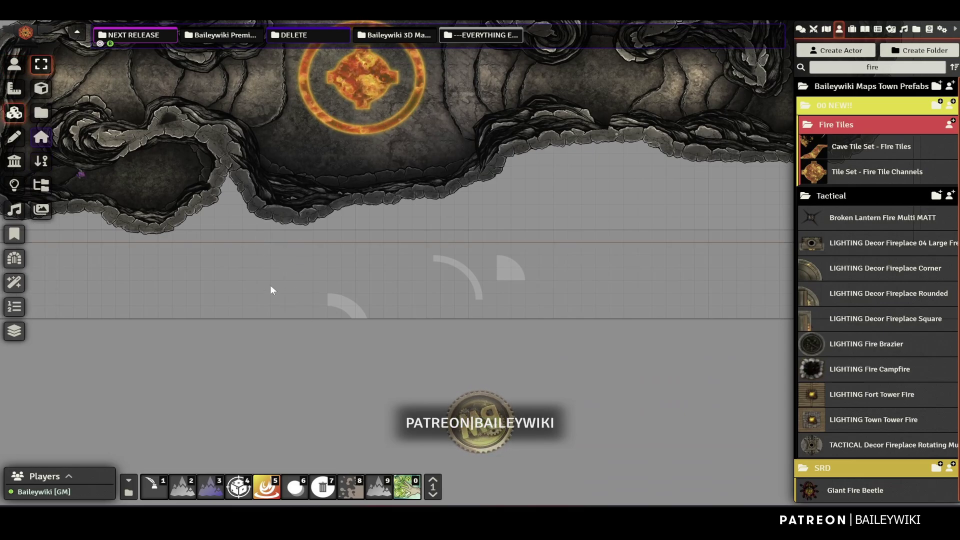
drag(270, 286, 568, 319)
key(Delete)
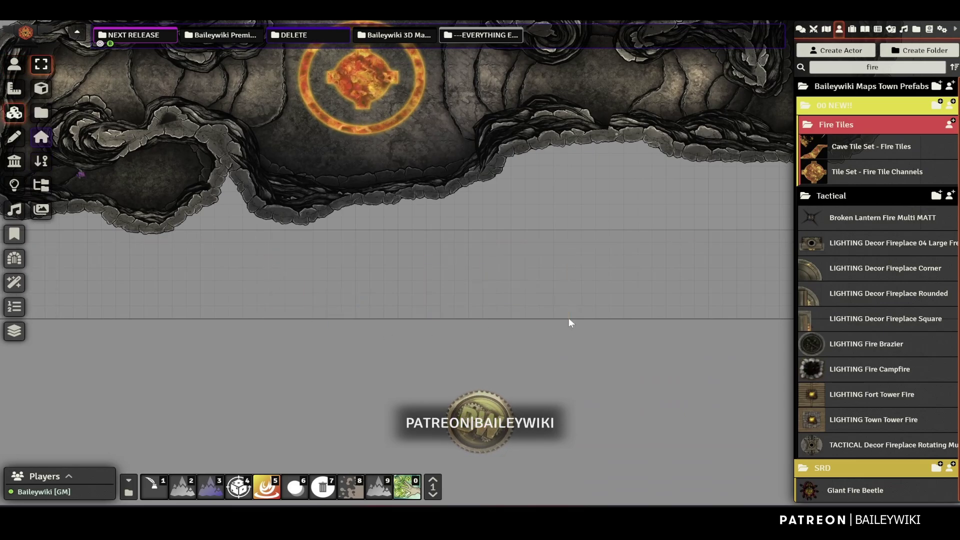
Place the Cave Tile Set - Fire Tiles prefab below the cave and detach its tiles from the prefab token
drag(869, 148, 557, 169)
key(ctrl+v)
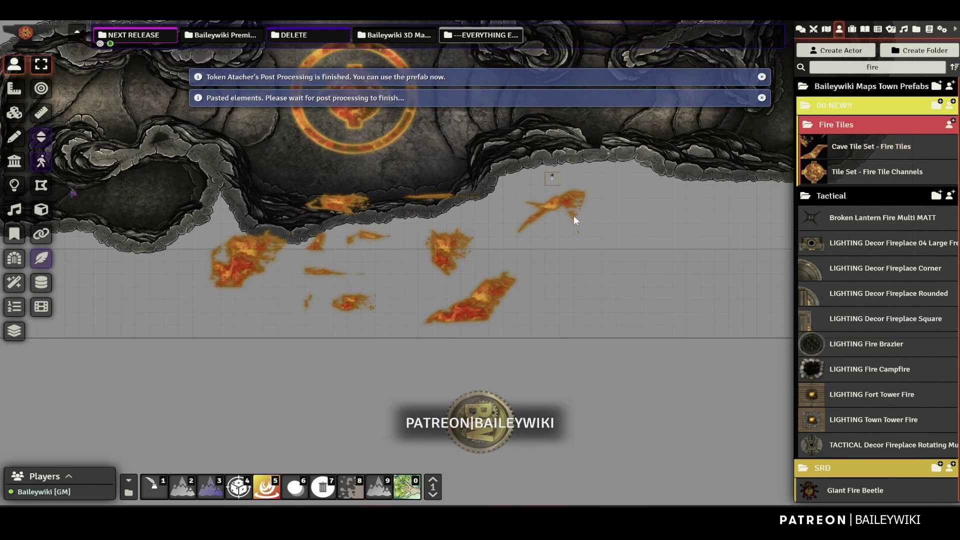
scroll(571, 222, up, 3)
right_click(555, 203)
right_click(556, 207)
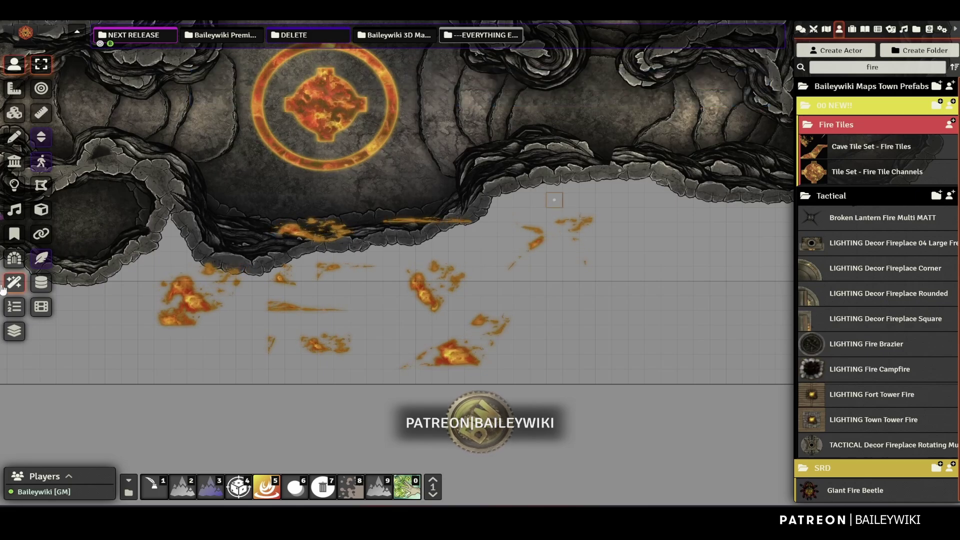
right_click(102, 87)
click(73, 61)
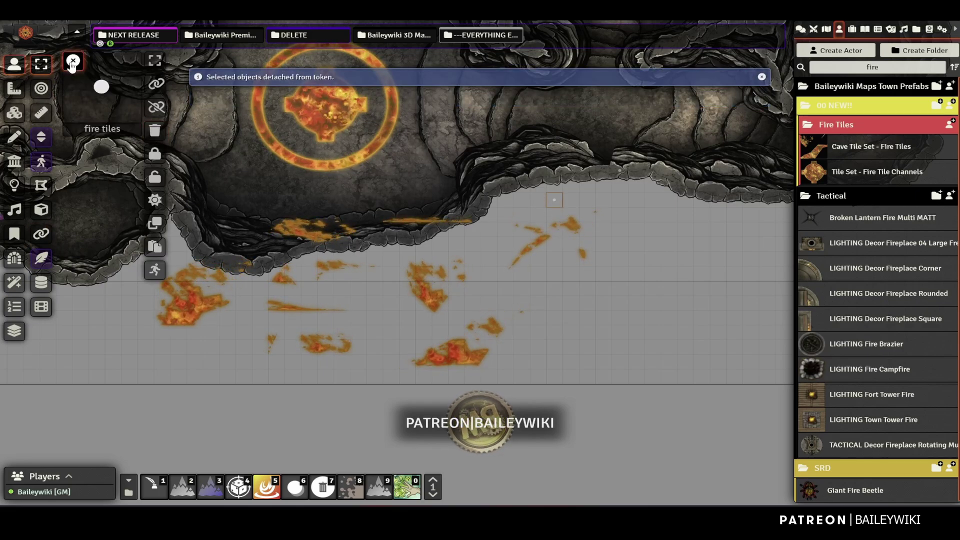
Move the thin fire sliver tile to the chamber's lower-left wall and rotate it to follow the rock edge
click(15, 114)
click(191, 299)
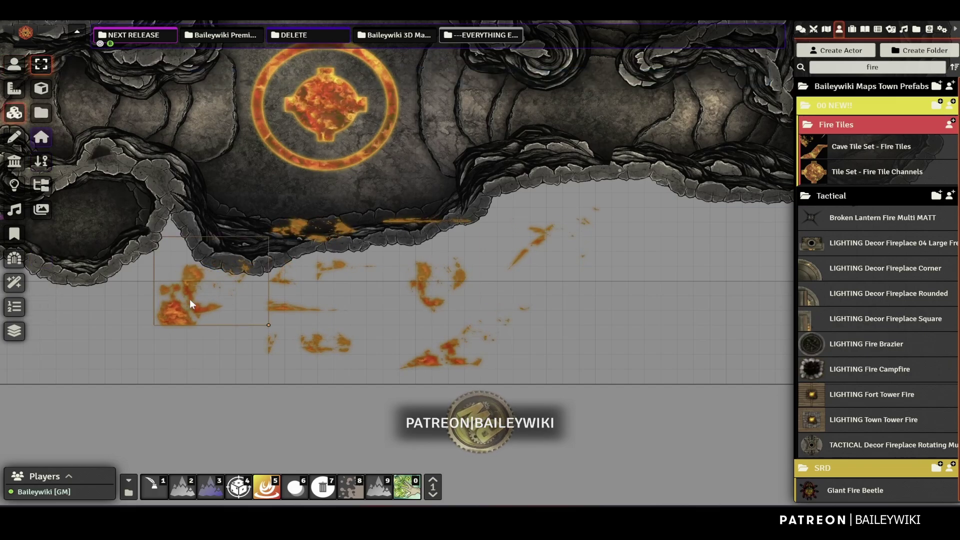
mouse_move(296, 305)
mouse_down()
mouse_move(283, 225)
mouse_move(205, 191)
mouse_up()
scroll(204, 193, down, 3)
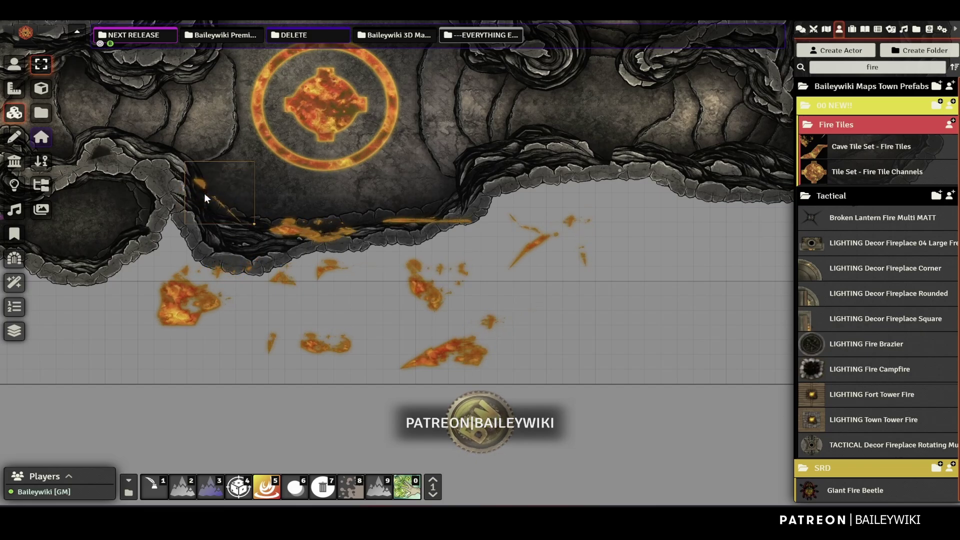
scroll(204, 193, down, 3)
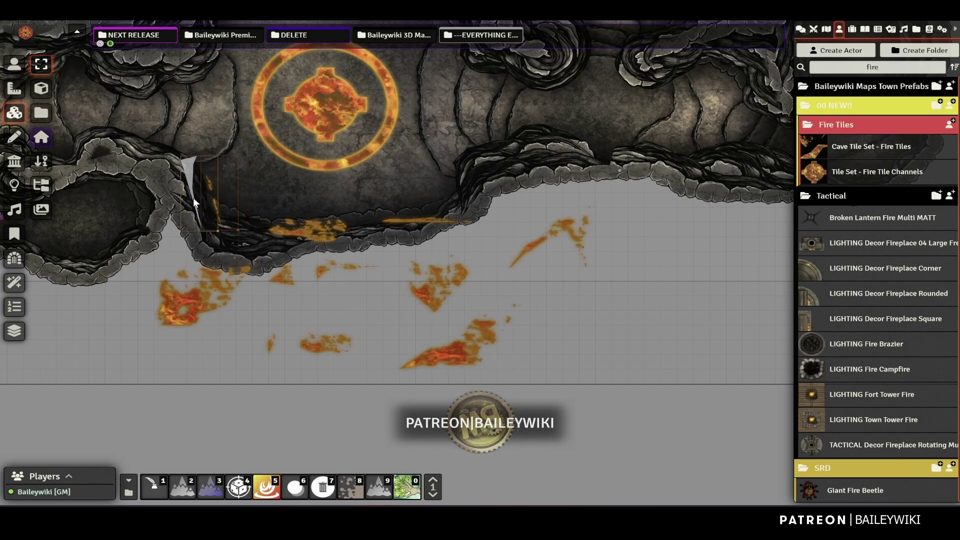
drag(193, 200, 194, 206)
scroll(244, 220, up, 5)
Move the wide fire tile at the chamber's lower wall into its lower-left corner and fit it to the rock
click(268, 219)
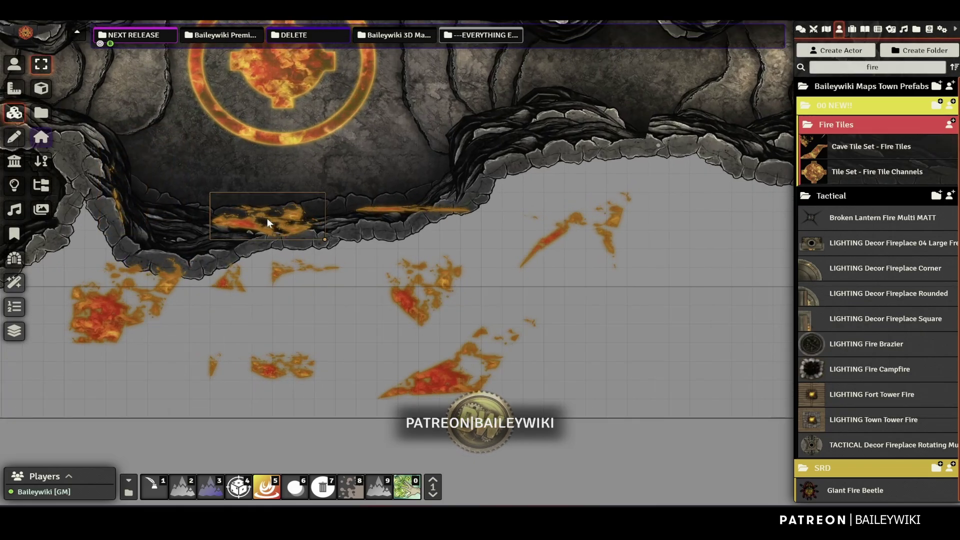
scroll(267, 219, down, 2)
drag(267, 219, 183, 242)
scroll(226, 235, down, 1)
click(216, 234)
scroll(235, 260, down, 5)
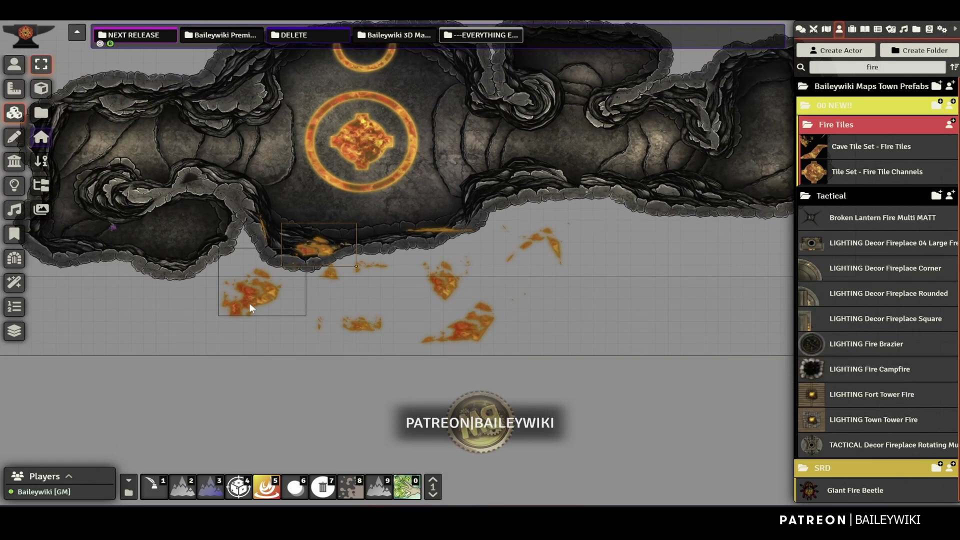
Move the large fire tile onto the swirling rock formation at the cave's west end and rotate it to fit
click(250, 304)
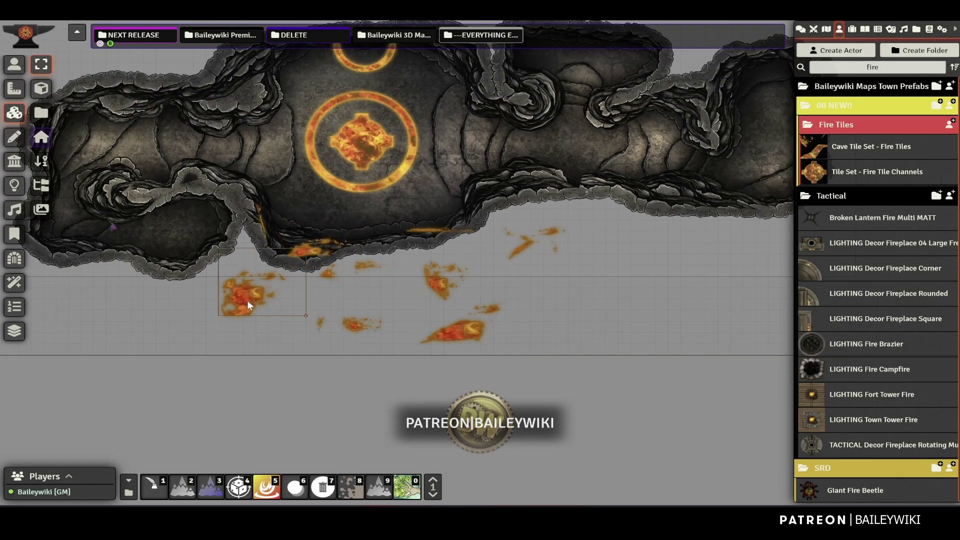
drag(247, 300, 113, 200)
scroll(113, 194, down, 1)
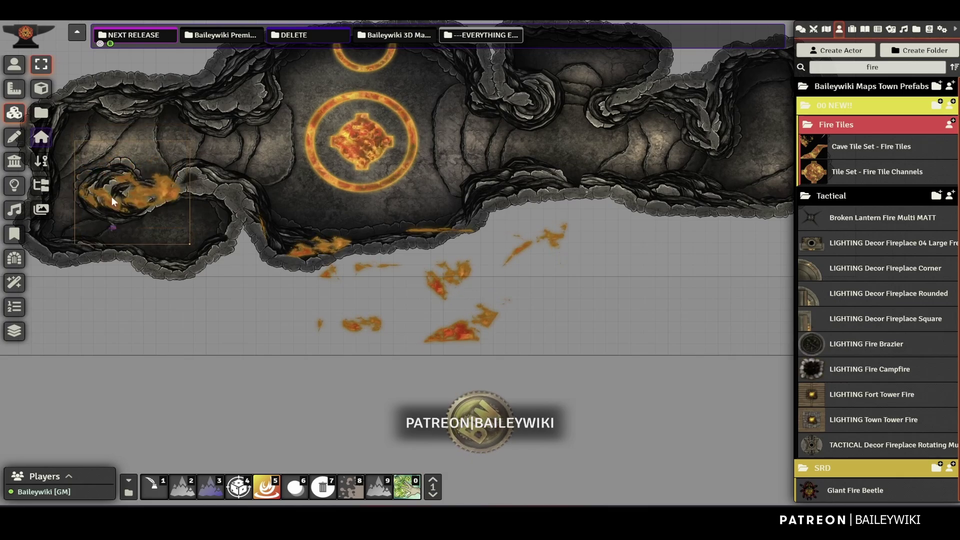
drag(140, 243, 304, 265)
scroll(299, 280, up, 8)
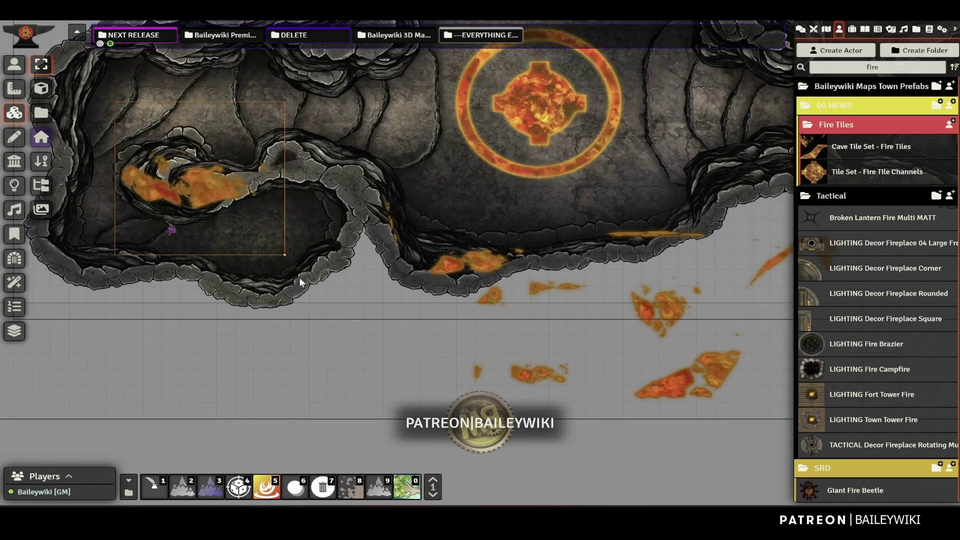
drag(200, 183, 190, 185)
scroll(446, 262, down, 4)
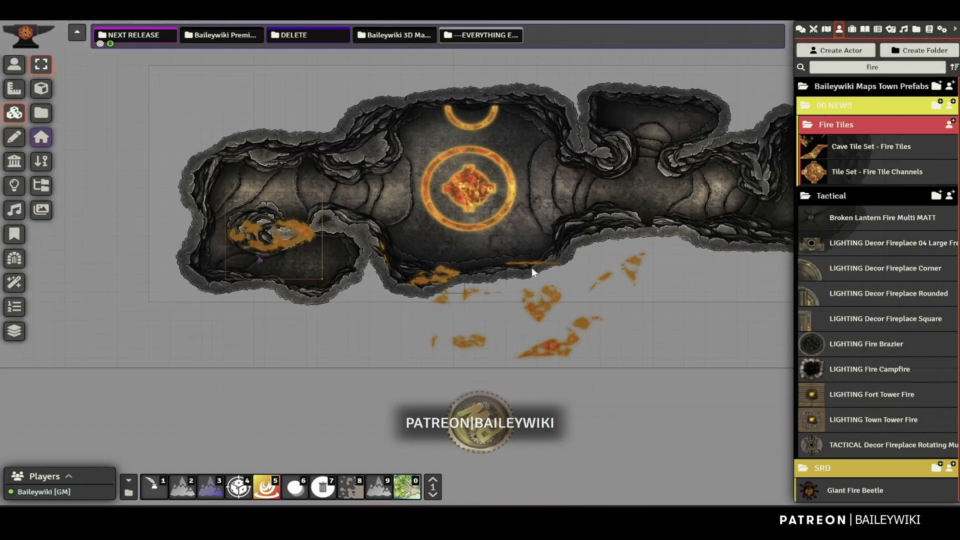
Move the large wedge-shaped fire tile into the passage east of the central chamber
drag(613, 280, 476, 282)
scroll(530, 313, up, 5)
drag(398, 371, 498, 180)
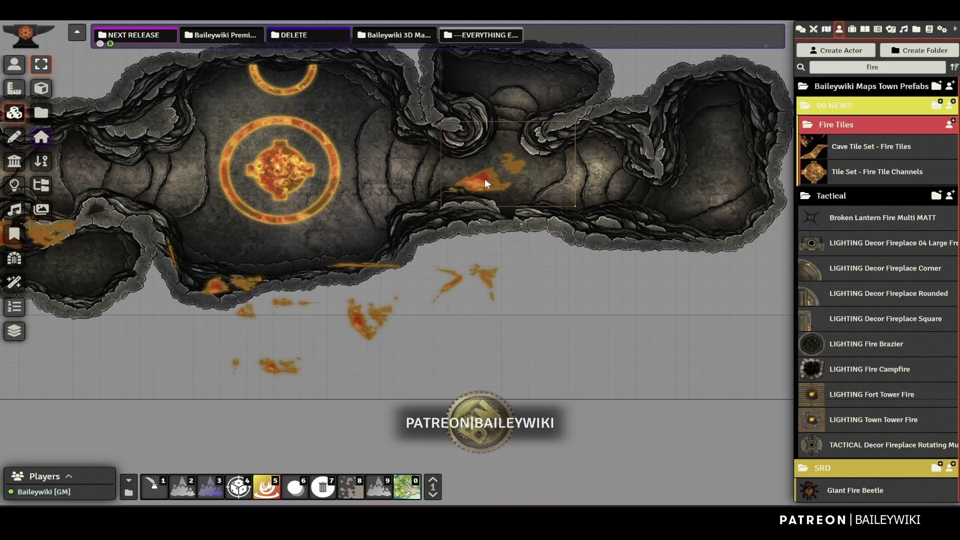
scroll(486, 329, up, 5)
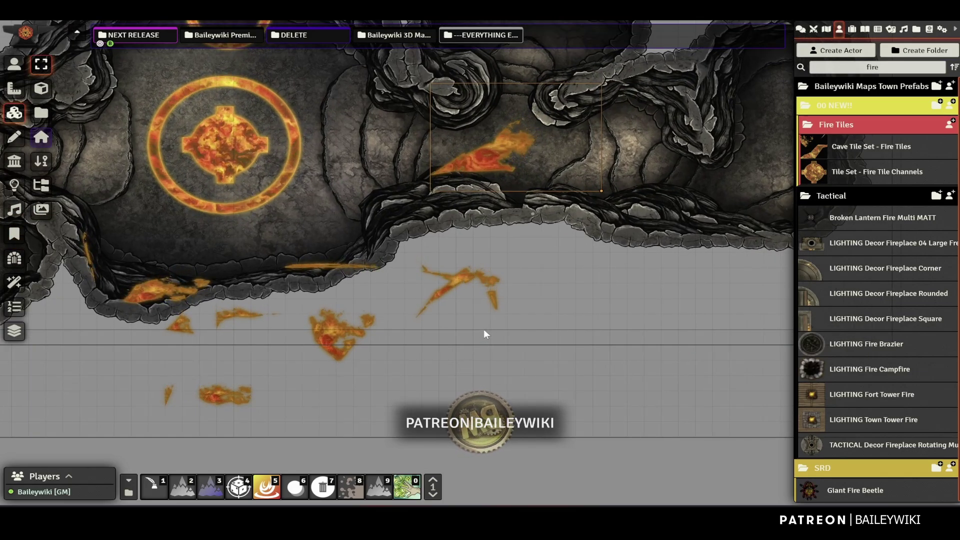
Search the macros for "fire", open TMFX - Fire Tile 1 - Fire w/ Transparency, and move the directory clear of the passage
click(129, 493)
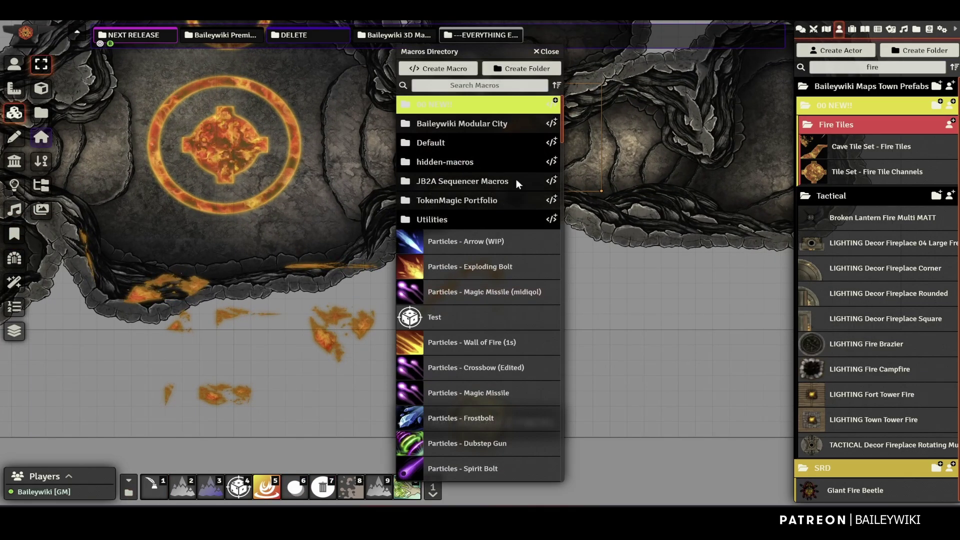
text(fire)
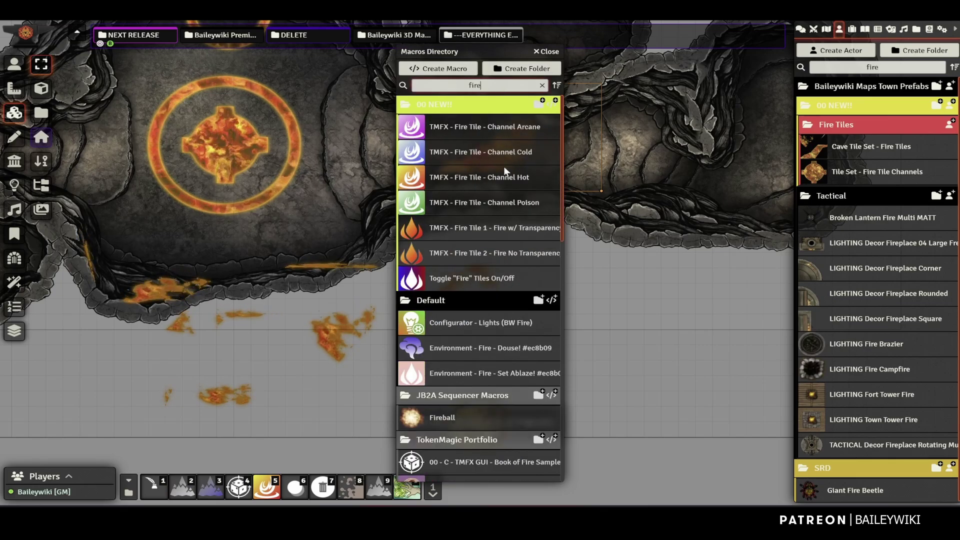
click(510, 228)
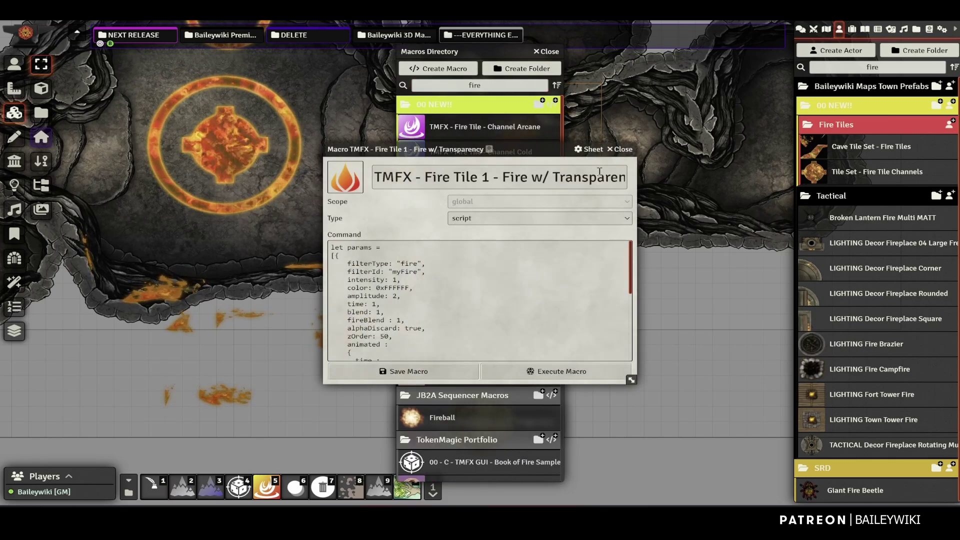
click(620, 149)
drag(525, 52, 737, 70)
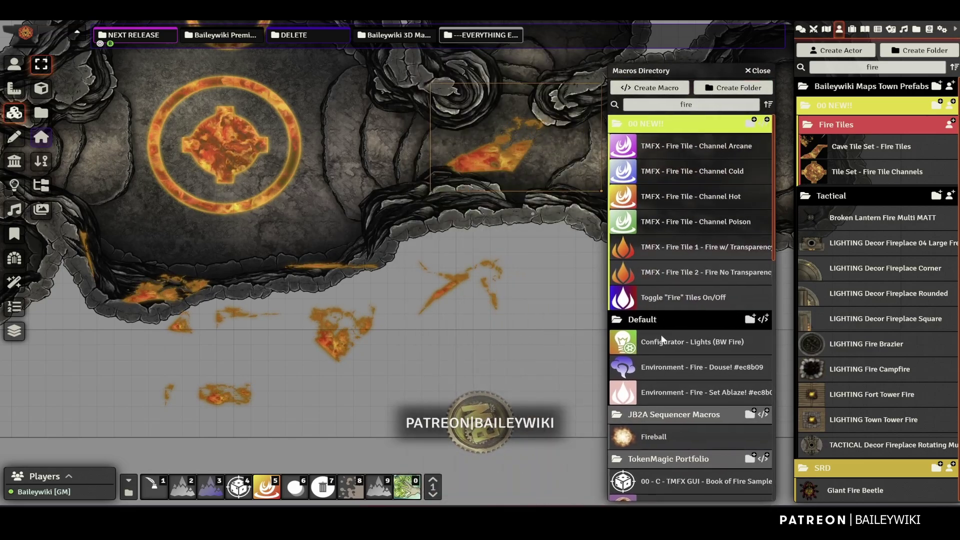
Apply TMFX - Fire Tile 2 - Fire No Transparency to the wedge-shaped tile in the east passage and scale the tile down
click(688, 273)
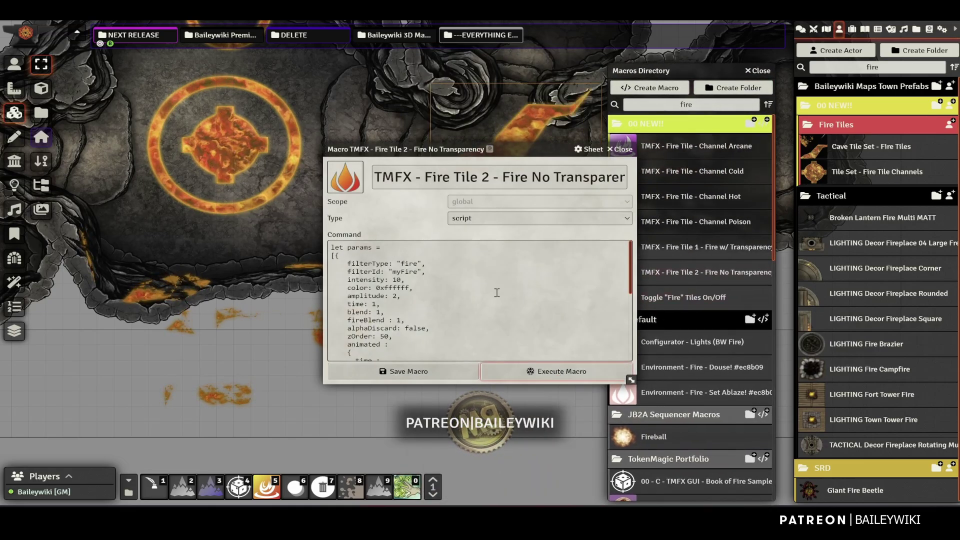
click(620, 149)
drag(467, 296, 339, 355)
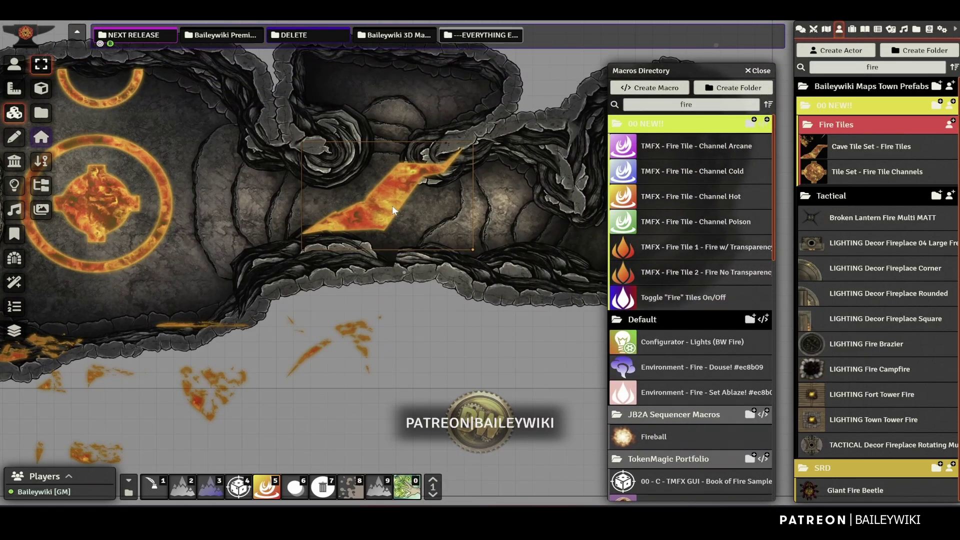
drag(500, 278, 332, 256)
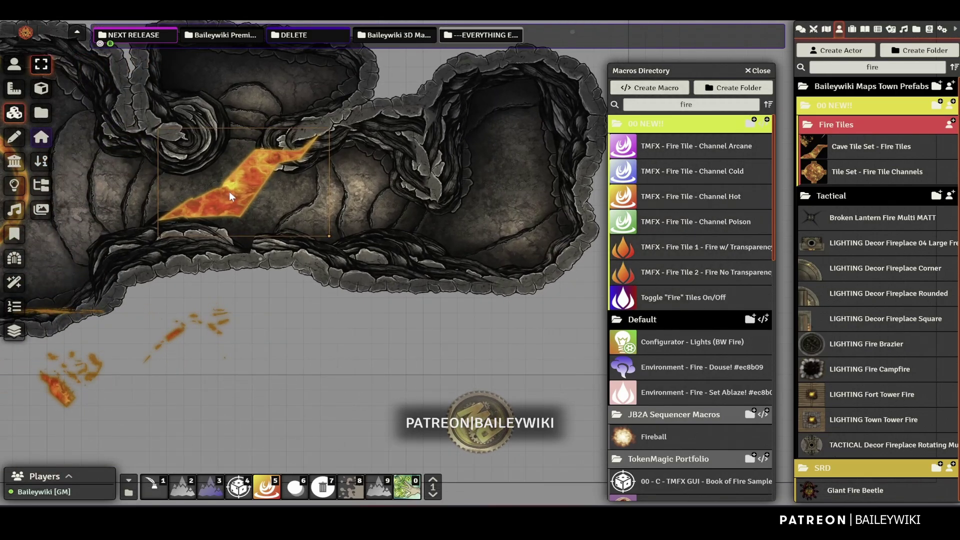
scroll(229, 192, down, 5)
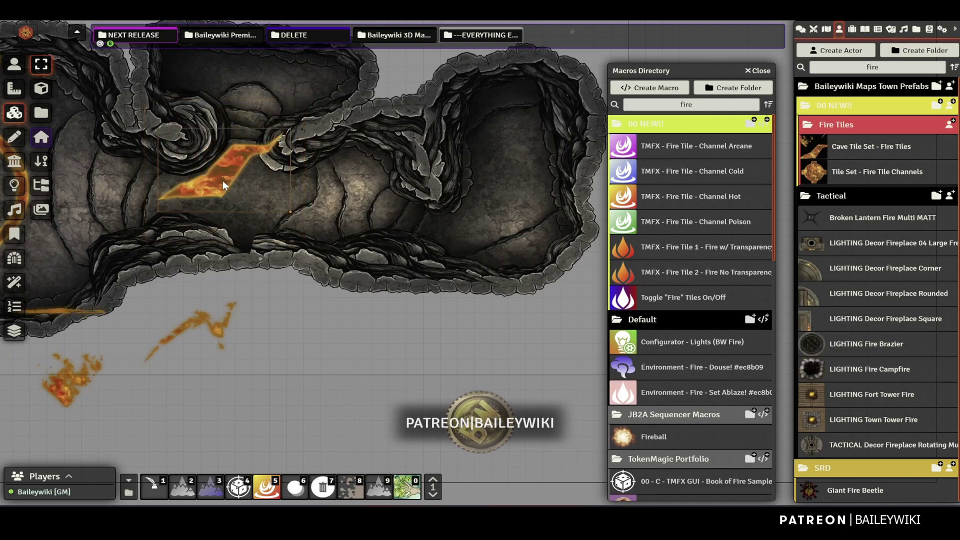
Move the wedge fire tile further east along the passage, rotate it upright and shrink it to fit between the rock cracks
scroll(223, 181, up, 1)
drag(223, 181, 367, 200)
scroll(377, 217, up, 3)
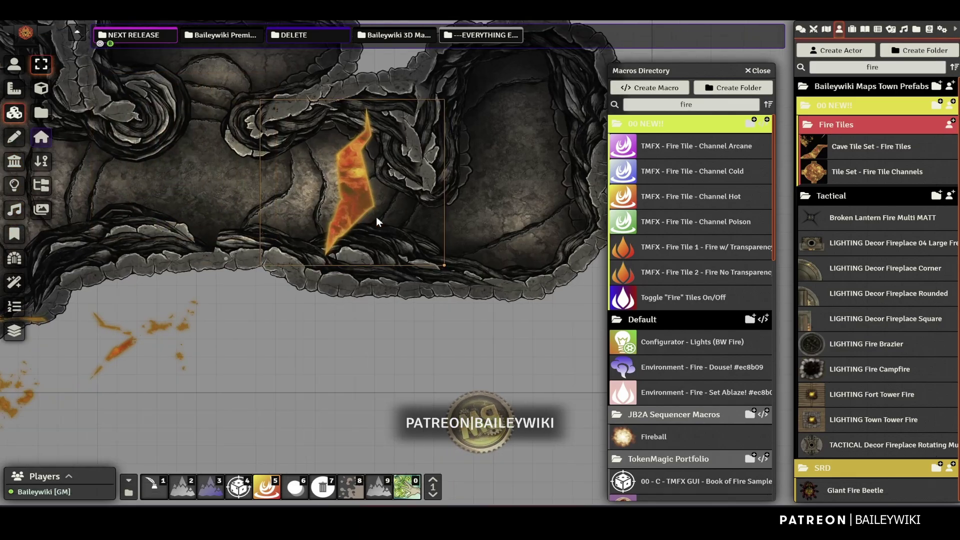
scroll(376, 217, up, 2)
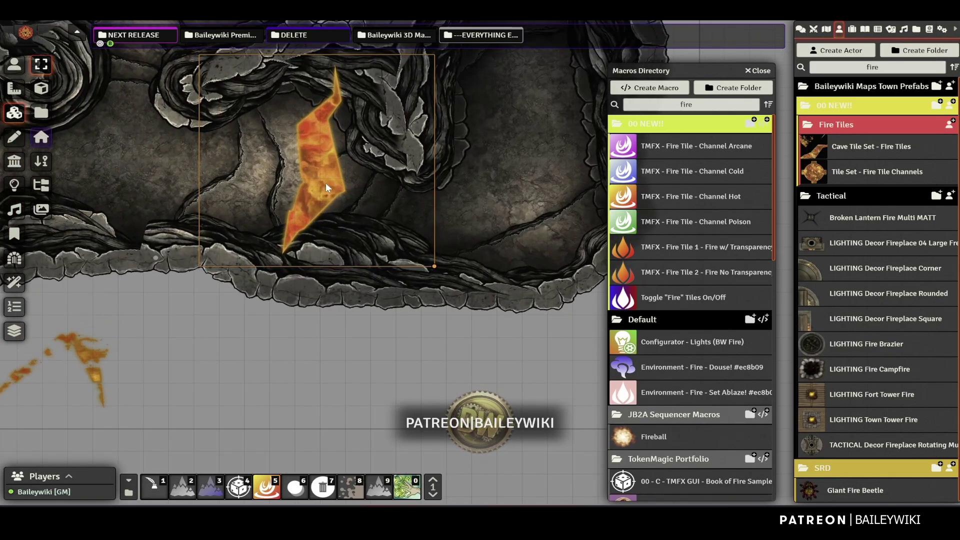
scroll(326, 182, down, 4)
drag(287, 140, 306, 160)
scroll(332, 212, up, 3)
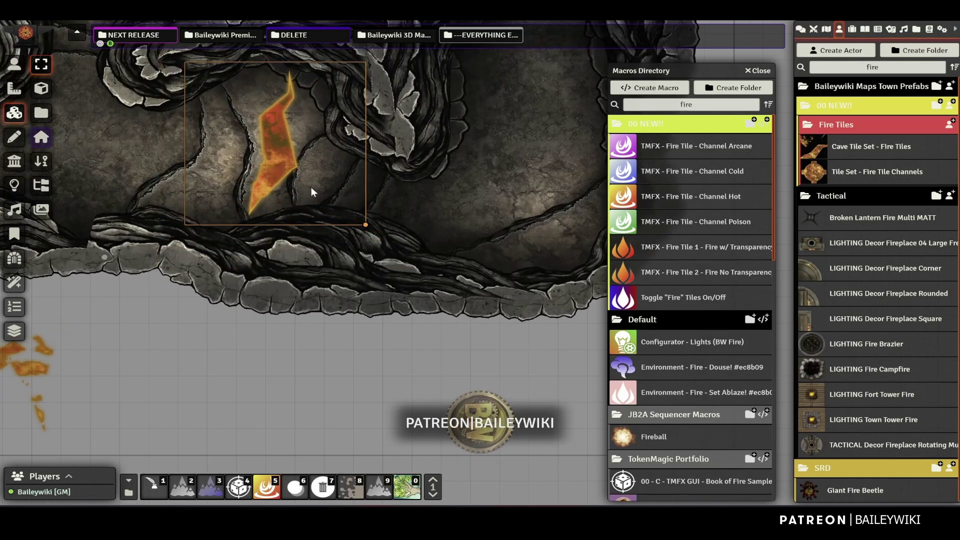
scroll(311, 187, down, 14)
scroll(279, 247, up, 4)
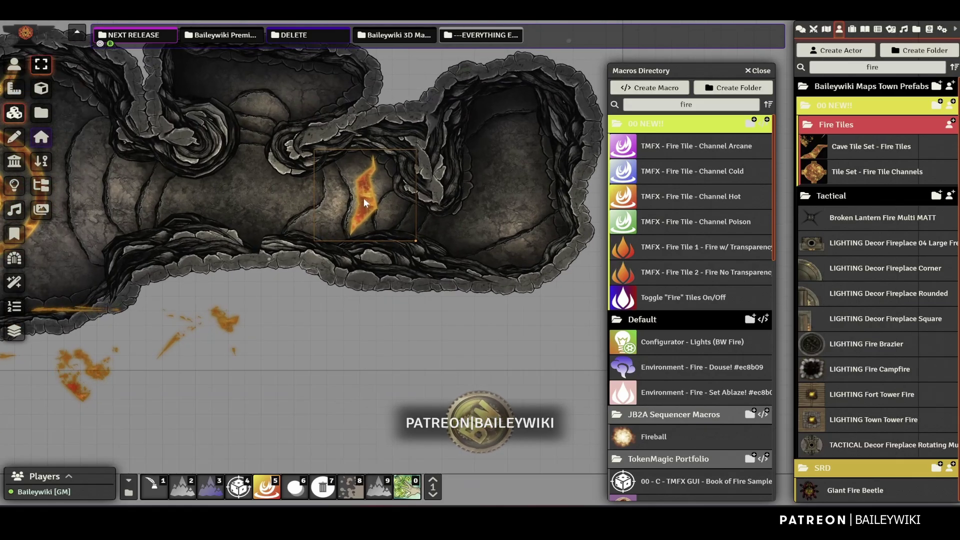
Move the wedge fire tile back to the middle of the passage and rotate it to cross the floor diagonally
drag(366, 198, 250, 193)
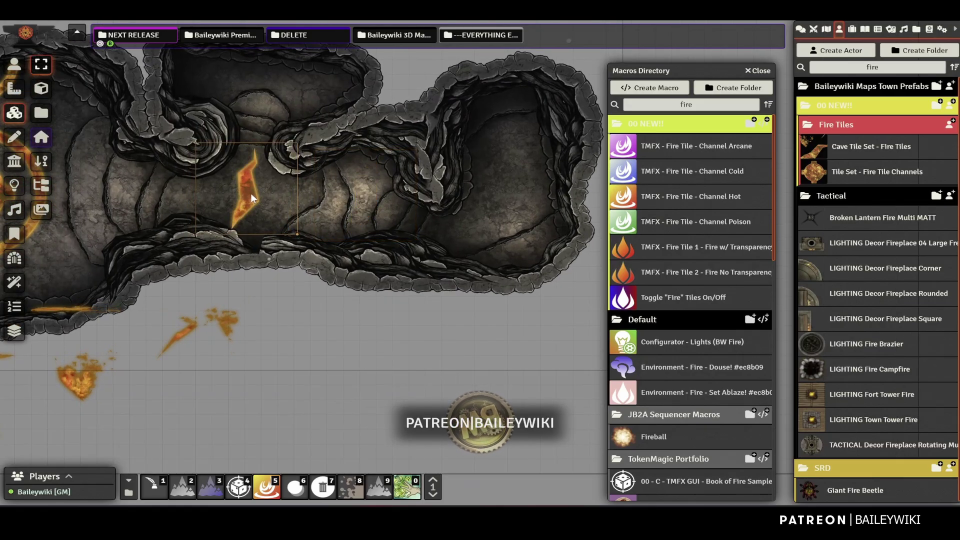
scroll(243, 236, up, 10)
drag(239, 271, 481, 298)
scroll(329, 181, up, 2)
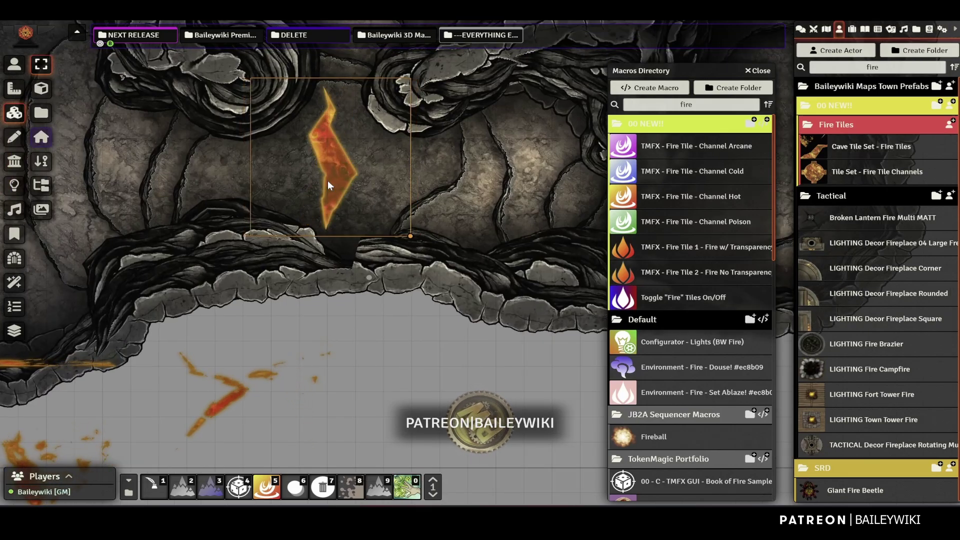
scroll(328, 181, down, 2)
drag(328, 181, 313, 176)
click(385, 300)
scroll(411, 337, down, 2)
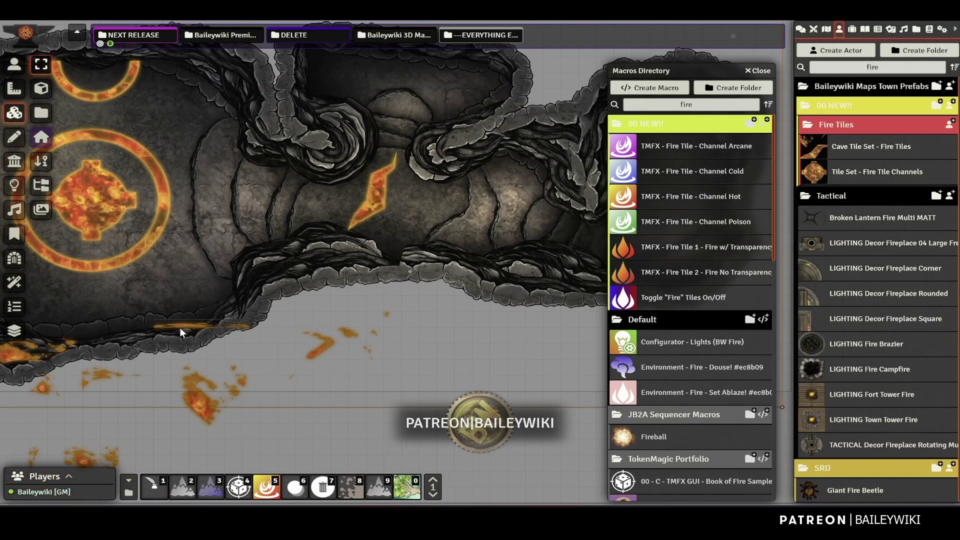
Move the rounded fire tile from below the cave into the passage just east of the wedge tile and size it to fit
scroll(244, 347, down, 5)
click(265, 365)
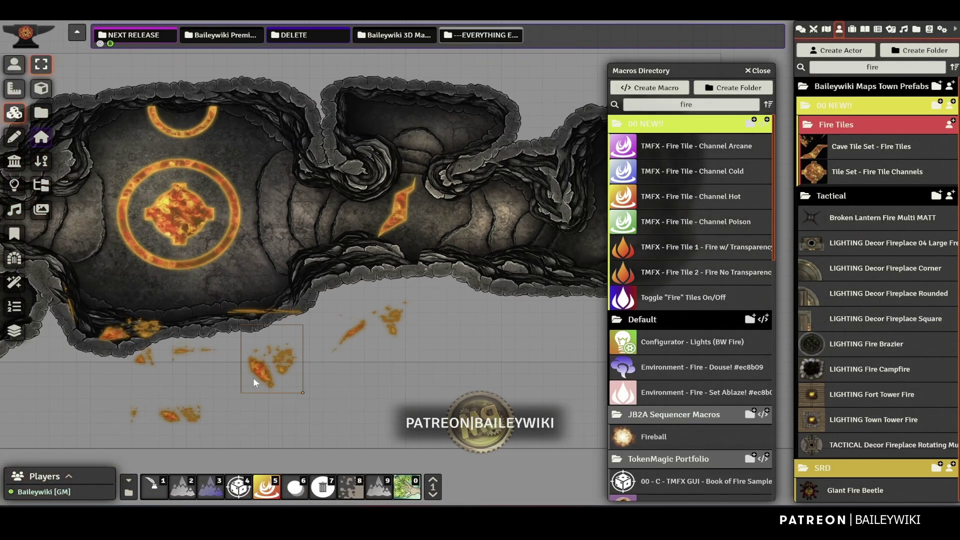
drag(253, 378, 346, 391)
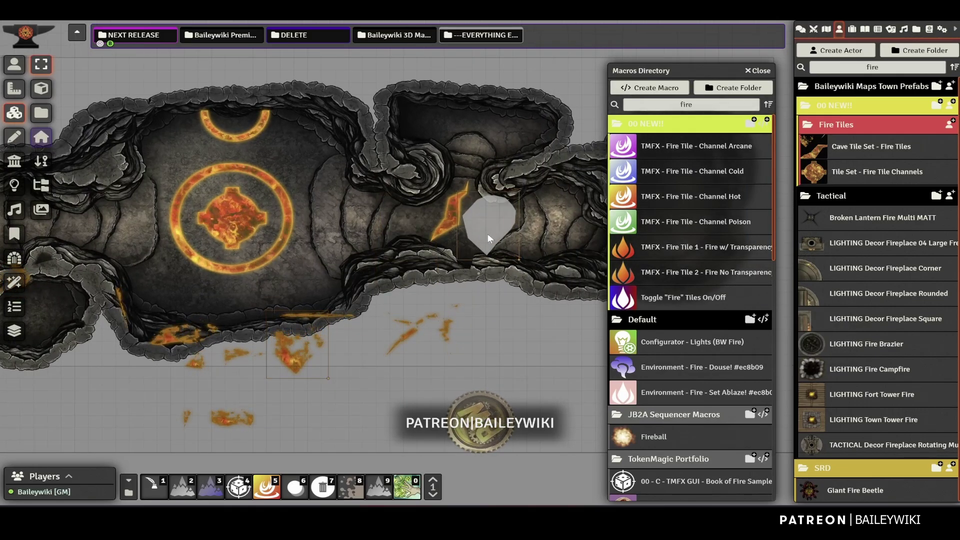
drag(487, 234, 487, 233)
scroll(511, 216, up, 5)
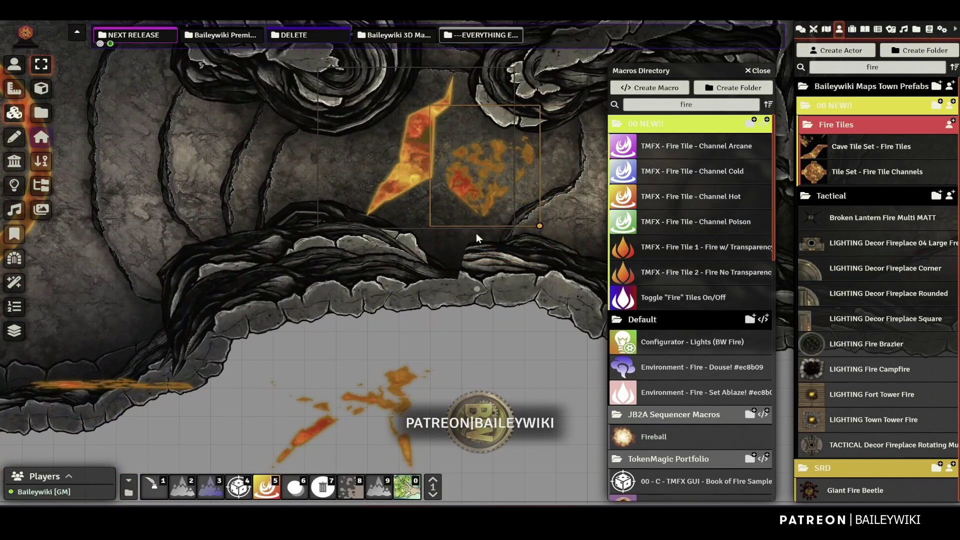
mouse_move(472, 166)
mouse_down()
mouse_move(482, 186)
mouse_move(473, 176)
mouse_up()
Apply TMFX - Fire Tile 2 - Fire No Transparency to the rounded fire tile and adjust its position on the passage floor
right_click(523, 157)
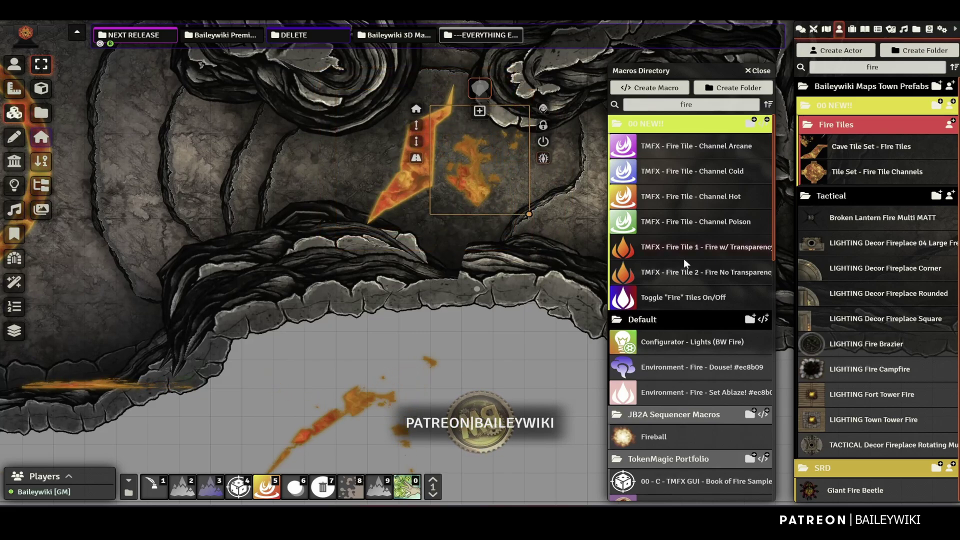
click(686, 272)
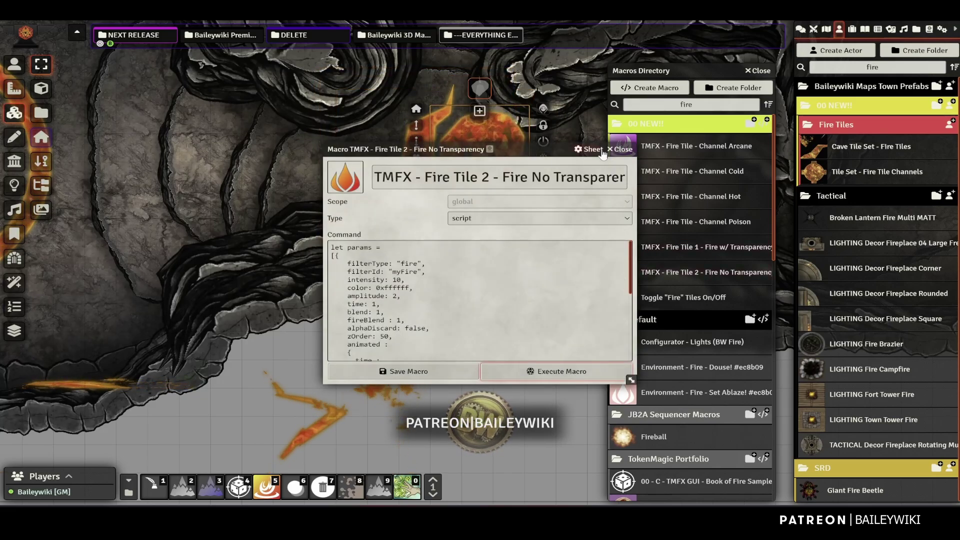
click(620, 149)
drag(503, 172, 514, 190)
Move the oblong fire tile into the passage west of the wedge tile and apply TMFX - Fire Tile 2 - Fire No Transparency
drag(481, 286, 333, 271)
drag(172, 415, 194, 389)
scroll(195, 389, down, 10)
drag(86, 437, 227, 382)
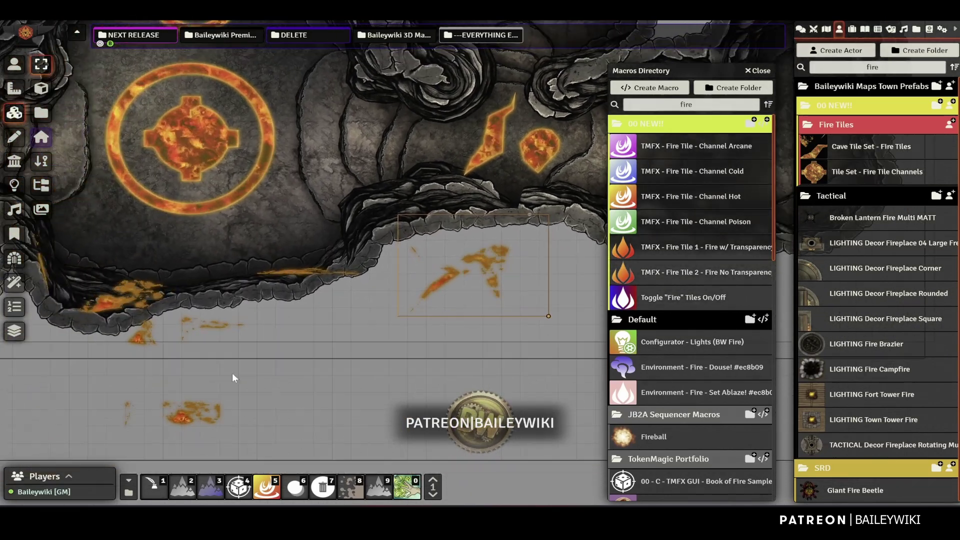
drag(201, 413, 449, 142)
scroll(450, 142, up, 5)
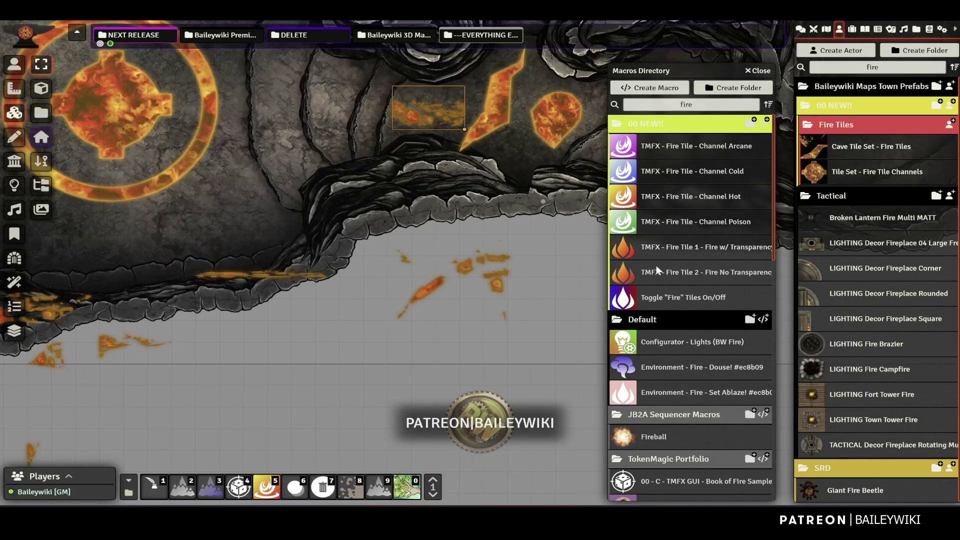
click(715, 277)
click(558, 368)
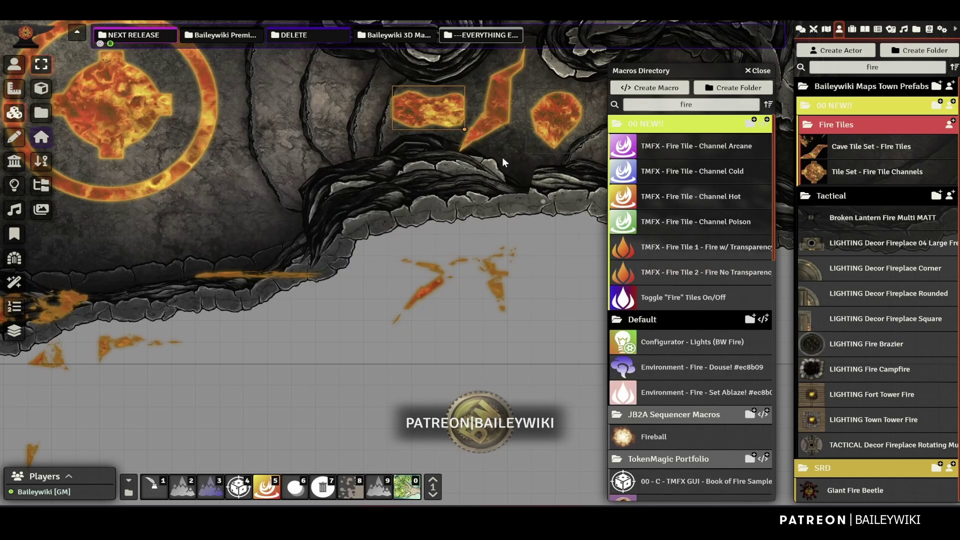
Rotate the oblong fire tile to a slant and reposition it on the passage floor beside the wedge tile
scroll(501, 162, down, 2)
scroll(501, 162, up, 5)
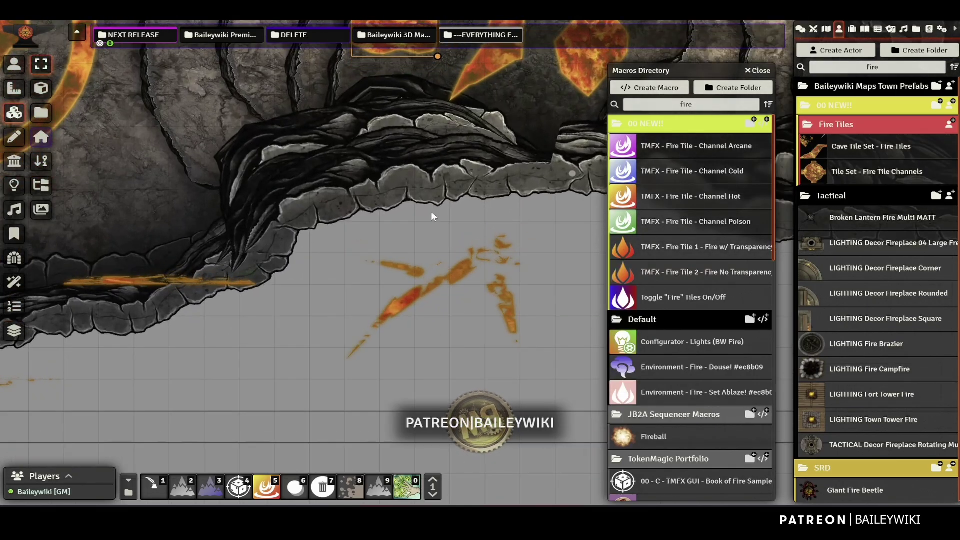
scroll(500, 161, up, 2)
drag(432, 217, 439, 338)
scroll(369, 176, up, 1)
scroll(369, 176, up, 2)
drag(370, 181, 391, 193)
scroll(392, 192, down, 2)
scroll(392, 192, up, 1)
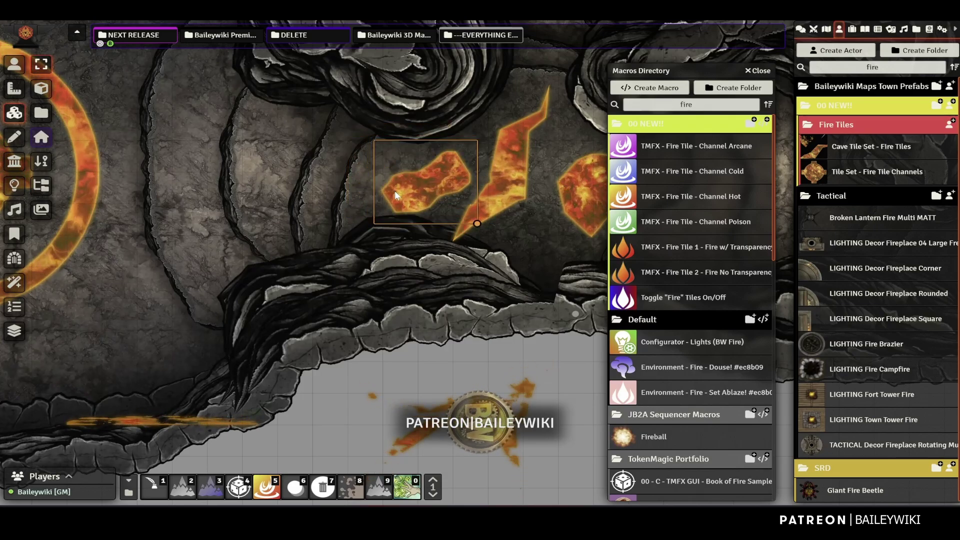
drag(394, 190, 381, 187)
Move the branching fire tile from below the cave onto the rock outcrop near the east room and rotate it to follow the rock
scroll(497, 266, down, 5)
drag(498, 266, 355, 238)
drag(311, 356, 360, 272)
scroll(404, 319, down, 3)
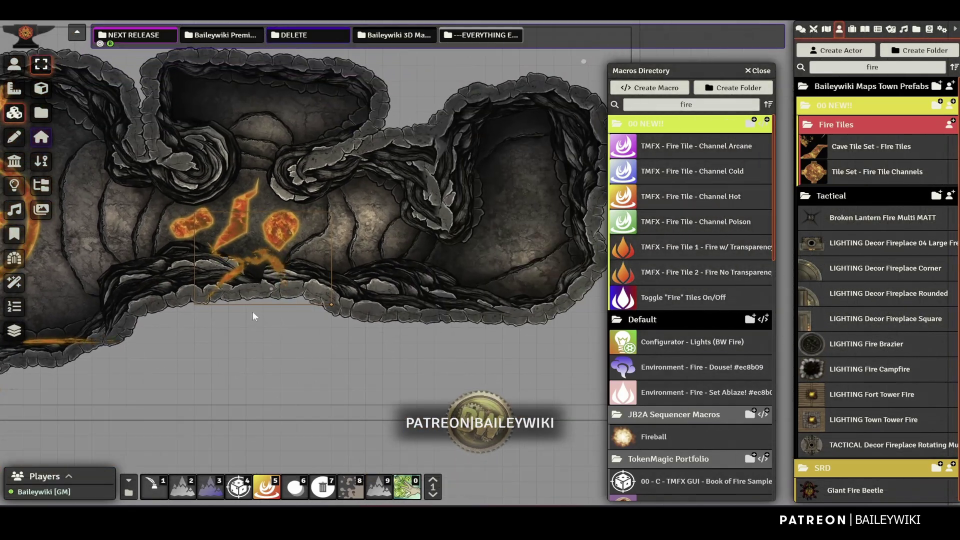
drag(251, 296, 430, 215)
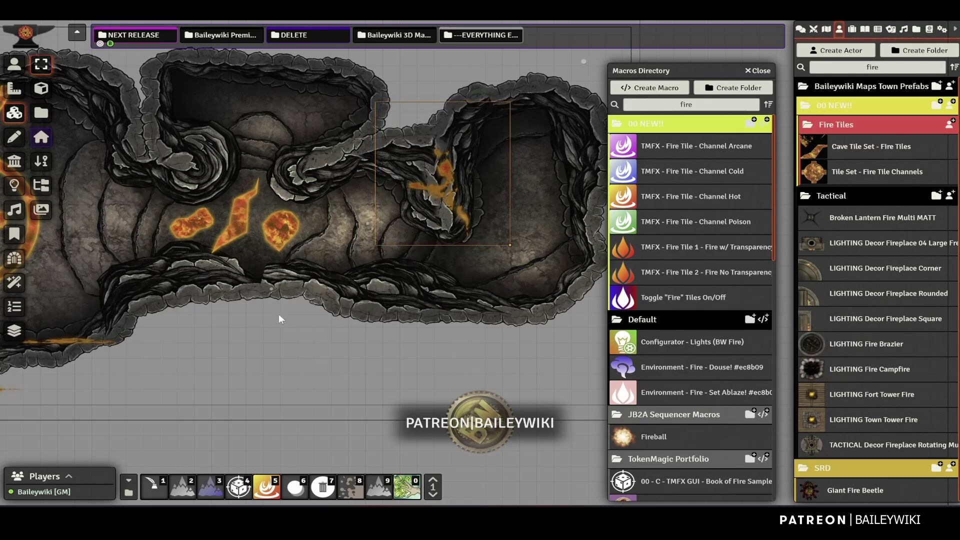
Place the thin tapered fire tile on the rock wall at the central chamber's upper-left corner and rotate it to fit
drag(278, 314, 412, 251)
drag(364, 287, 489, 291)
drag(378, 318, 398, 376)
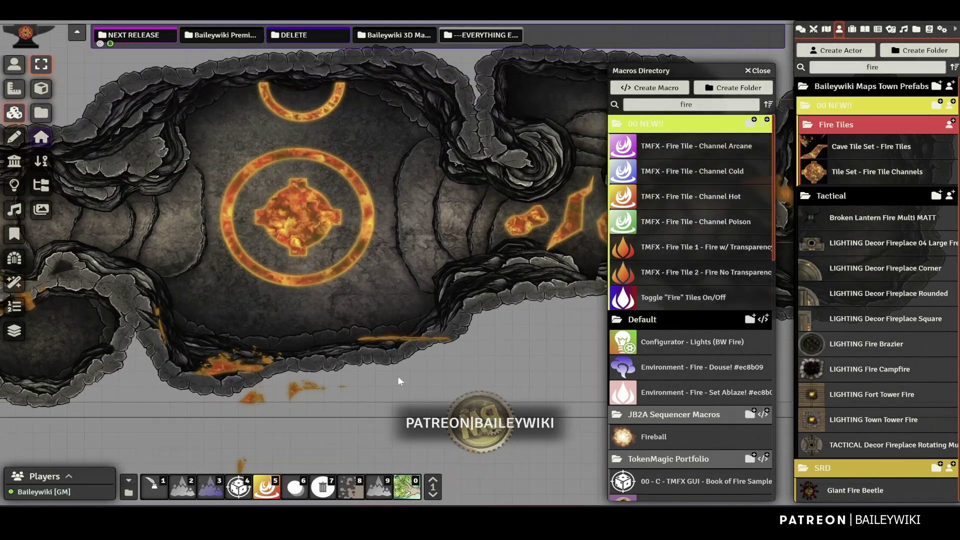
click(140, 136)
scroll(140, 134, up, 7)
drag(133, 141, 118, 118)
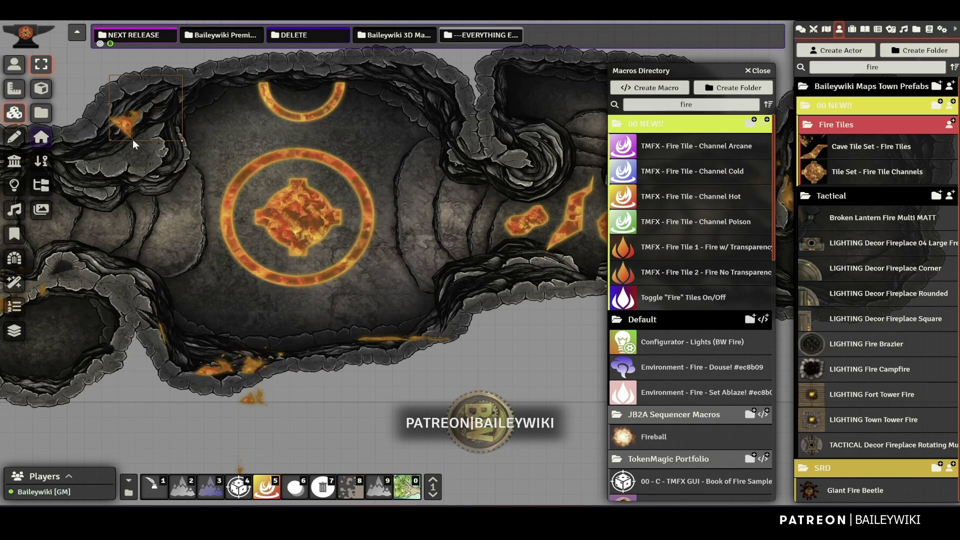
scroll(133, 137, down, 7)
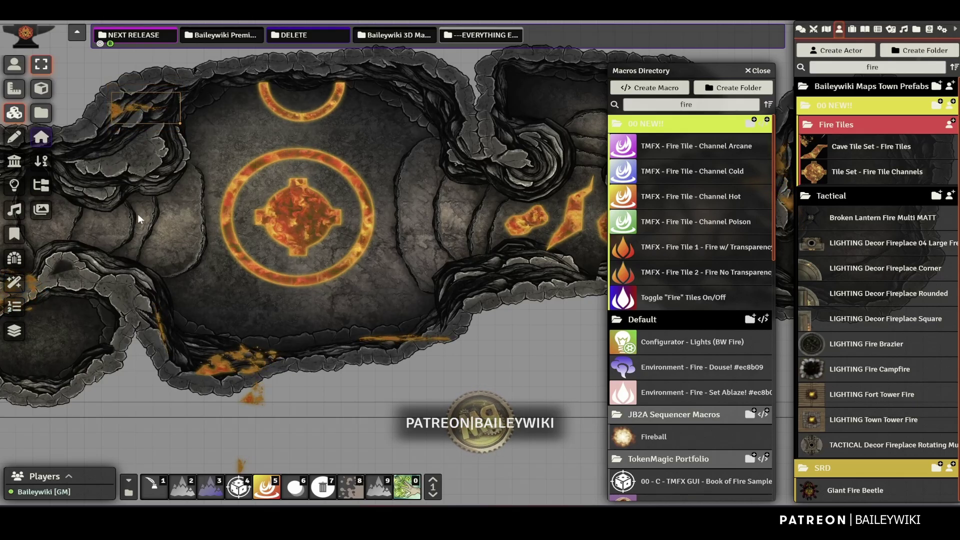
Move the small fire sliver tile onto the rock ledge along the west passage's upper wall
drag(219, 315, 328, 291)
drag(310, 328, 216, 151)
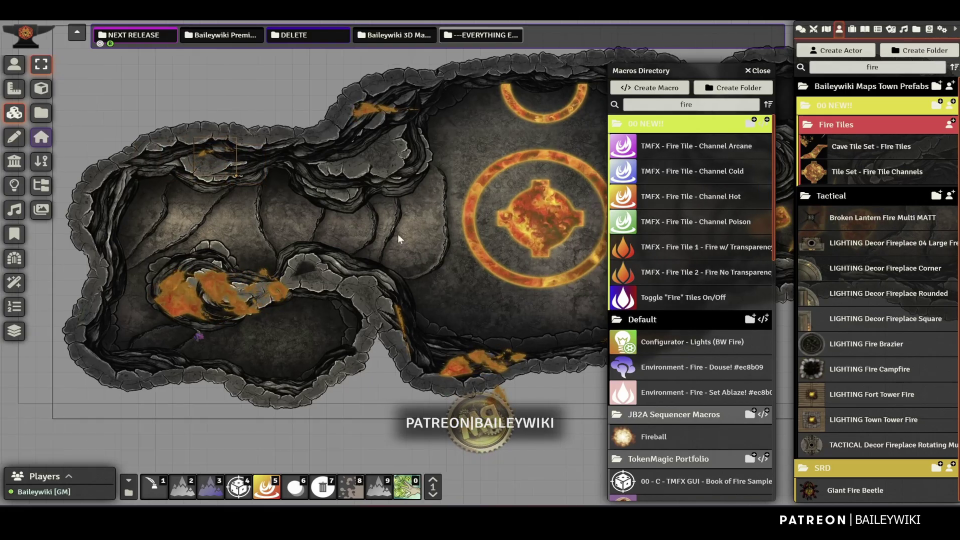
Select the fire tile at the central chamber's upper-left corner again and refine its rotation against the rock
drag(398, 235, 287, 218)
drag(263, 268, 261, 329)
click(232, 142)
scroll(233, 142, up, 1)
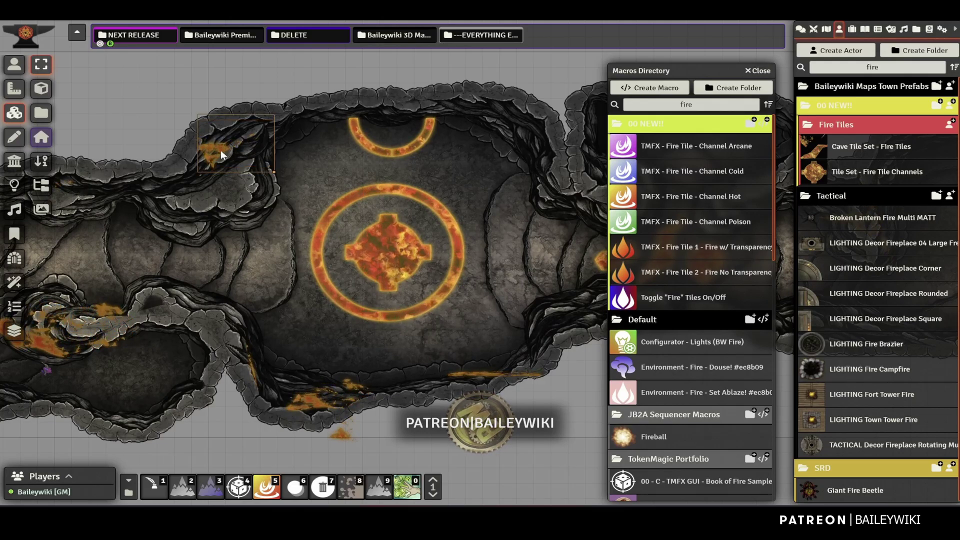
Move the small fire tile from below the cave onto the rock outcrop between the central chamber and east passage, rotating it to fit
drag(394, 419, 347, 275)
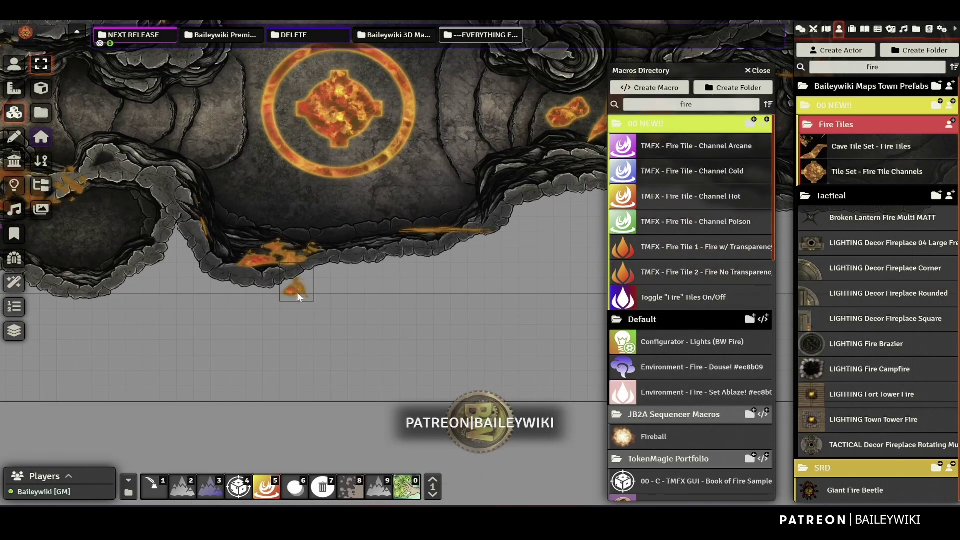
drag(470, 255, 431, 431)
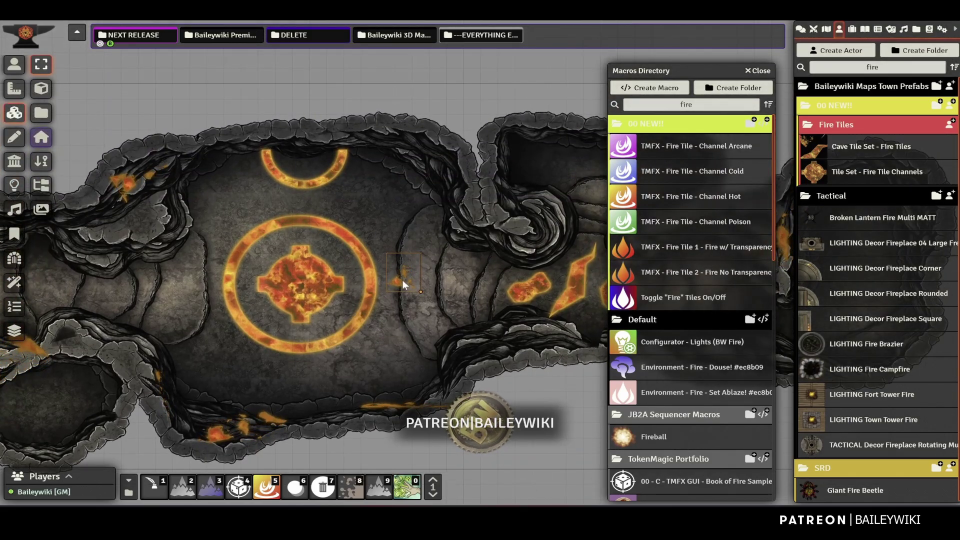
scroll(402, 281, up, 2)
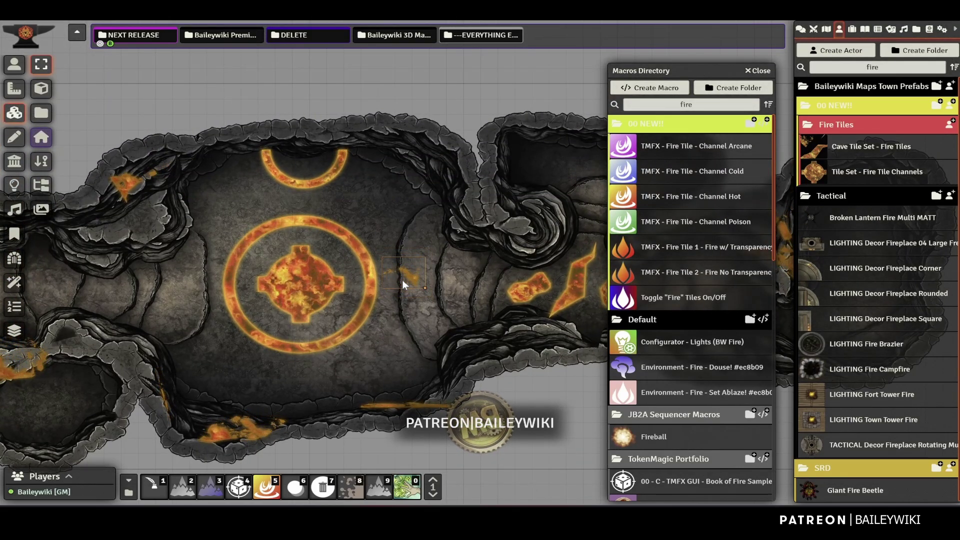
drag(412, 275, 567, 254)
drag(558, 370, 455, 278)
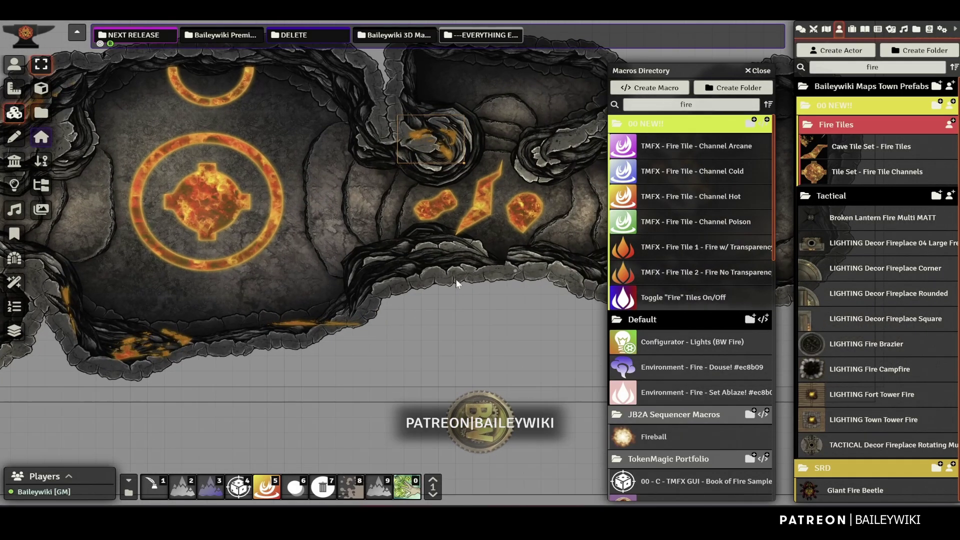
Move the long thin fire tile from the central chamber's south wall to the east passage's south wall and rotate it along the rock
click(311, 322)
scroll(307, 382, down, 2)
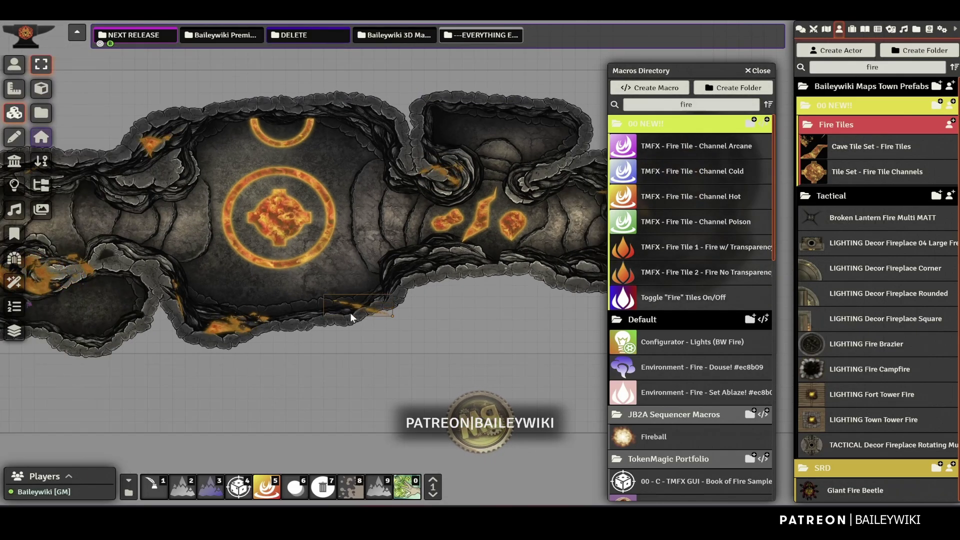
drag(350, 313, 434, 267)
scroll(467, 262, up, 2)
scroll(468, 261, up, 1)
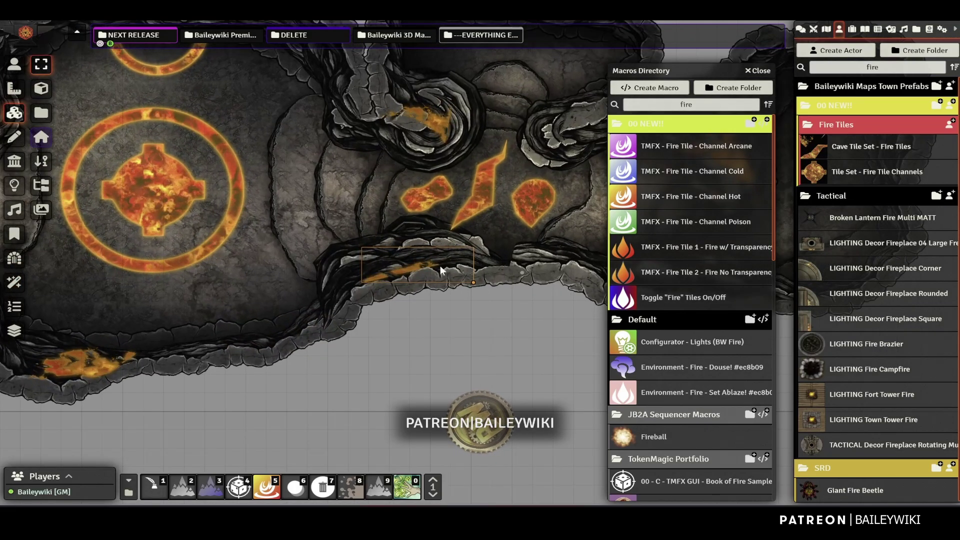
drag(434, 266, 446, 264)
click(433, 389)
Set the color of the ambient light at the centre of the fire circle to #d57f07 and its color intensity to 0.4
click(15, 185)
scroll(173, 199, down, 8)
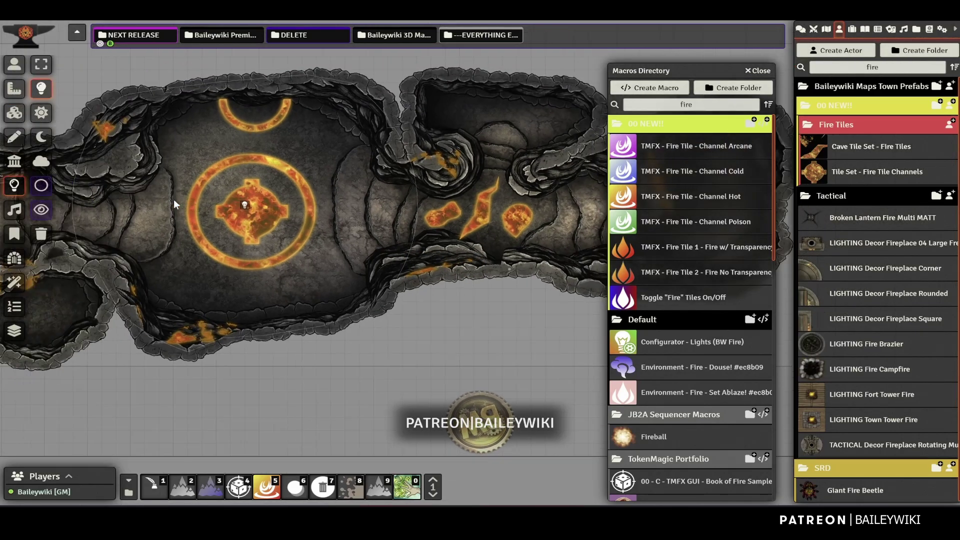
drag(203, 254, 210, 218)
scroll(217, 157, up, 5)
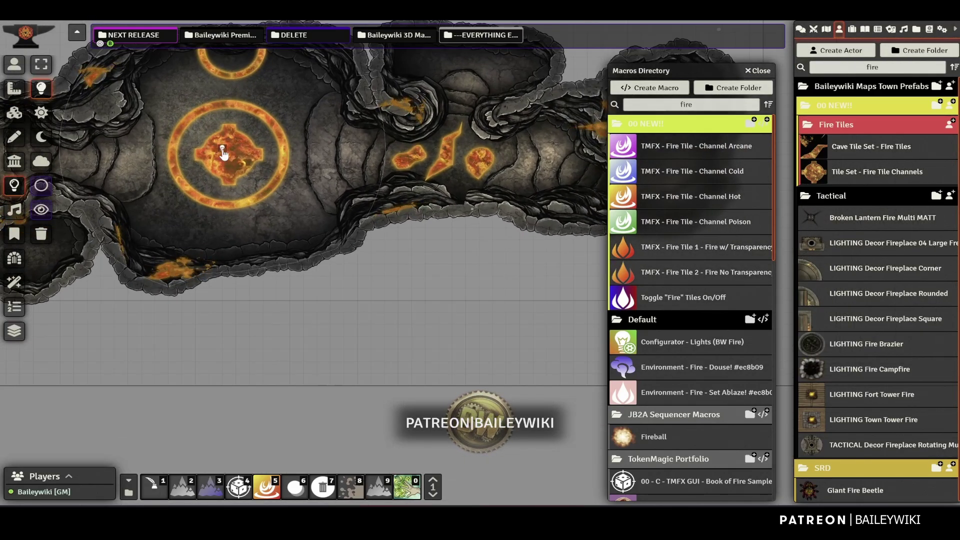
double_click(222, 150)
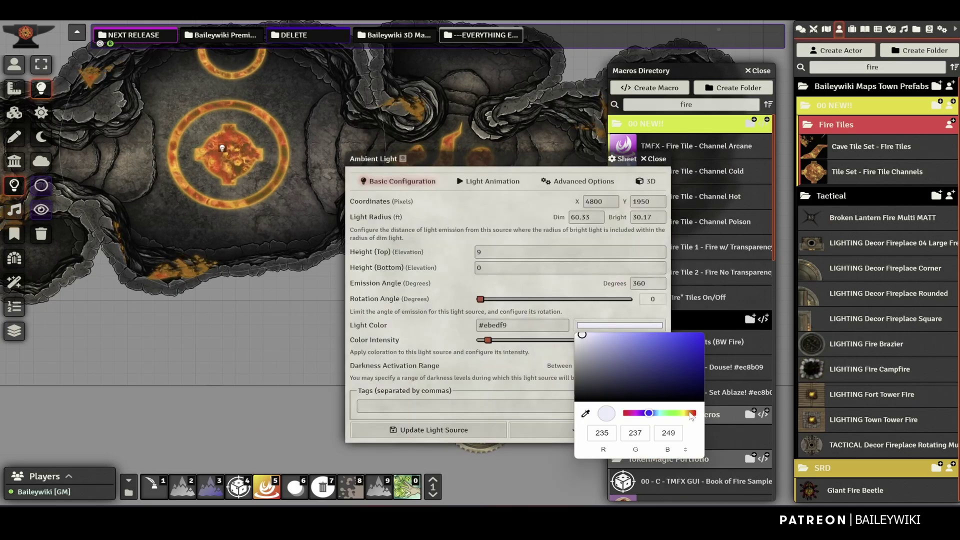
click(690, 414)
click(426, 307)
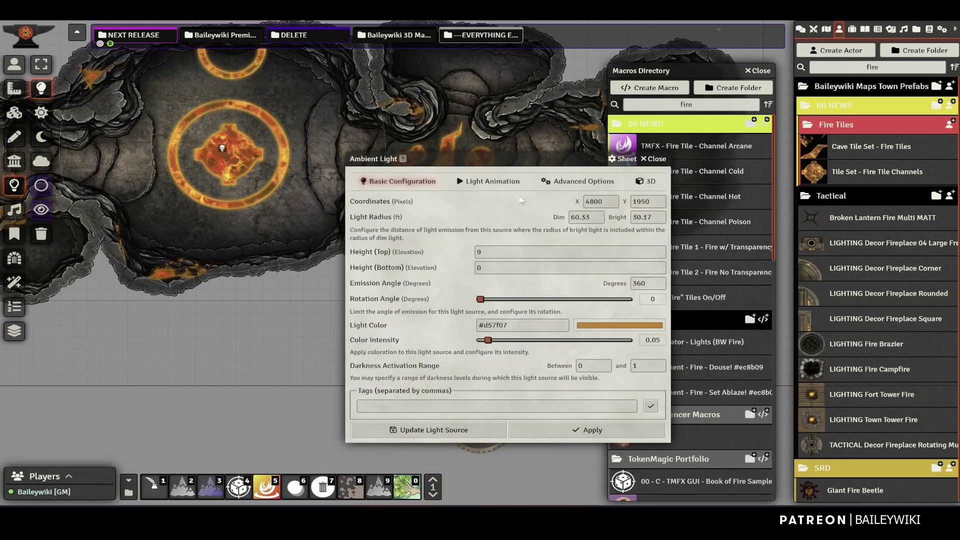
click(540, 342)
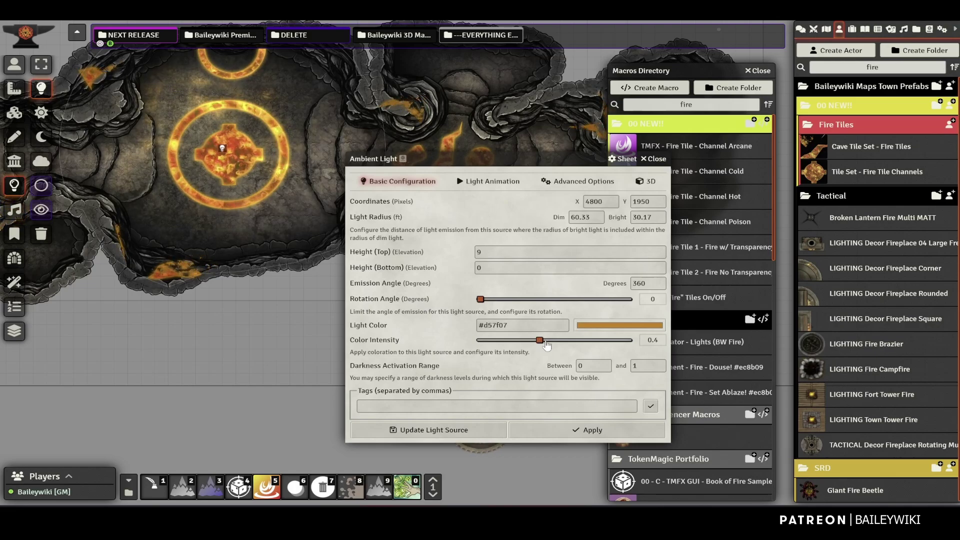
Set the light's attenuation to 0.85 and contrast to 0.65, and update the light source
click(501, 184)
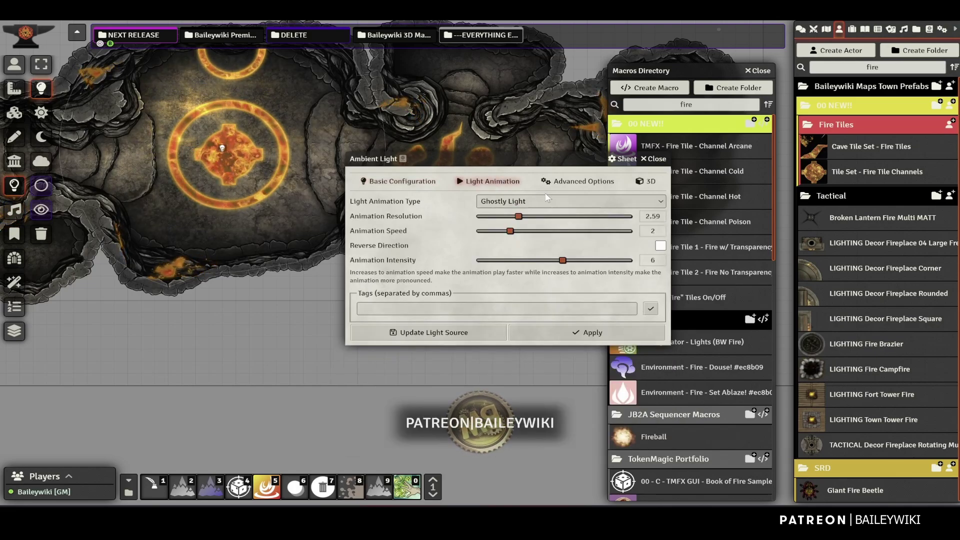
click(579, 183)
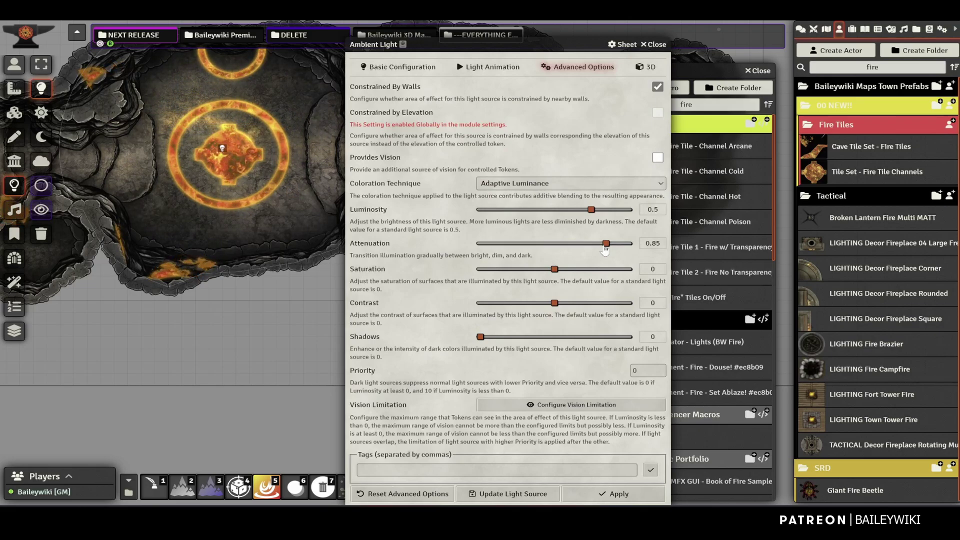
click(602, 304)
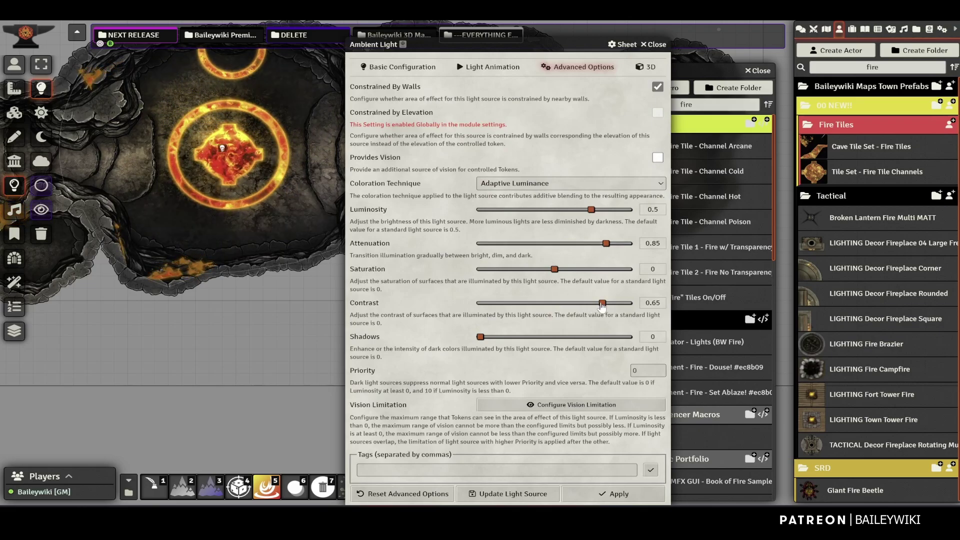
click(467, 497)
Copy the central chamber's ambient light and paste a copy over the fire fissures in the east passage
scroll(208, 244, up, 3)
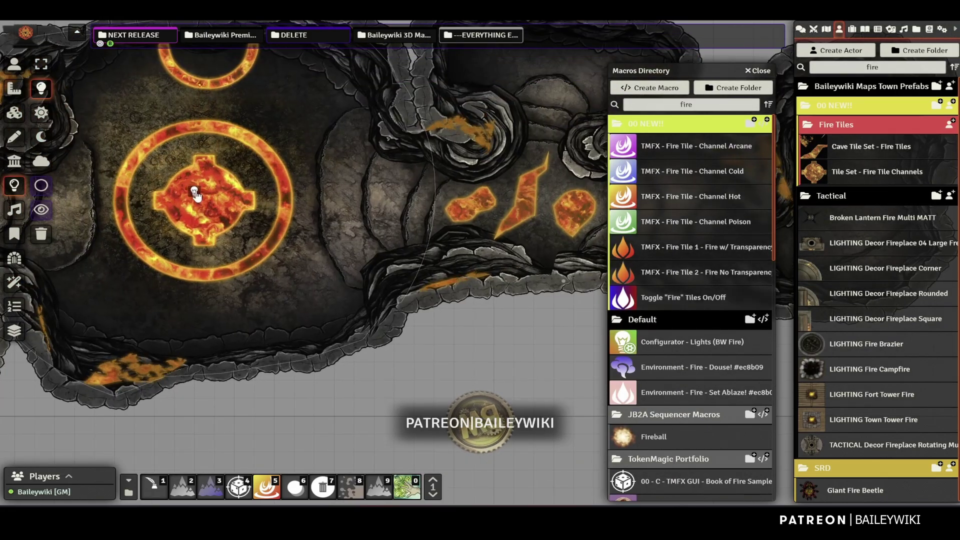
key(ctrl+c)
key(ctrl+v)
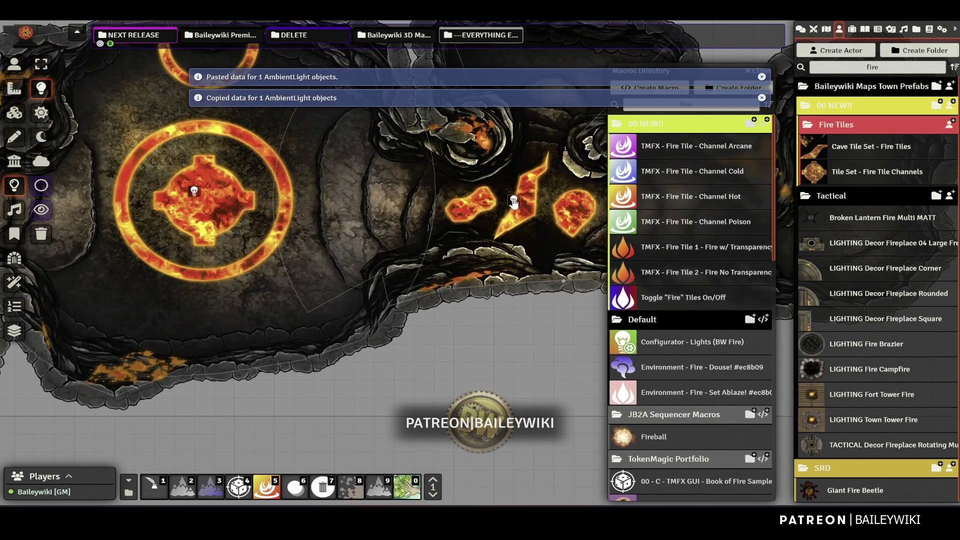
drag(242, 305, 500, 312)
drag(522, 253, 134, 267)
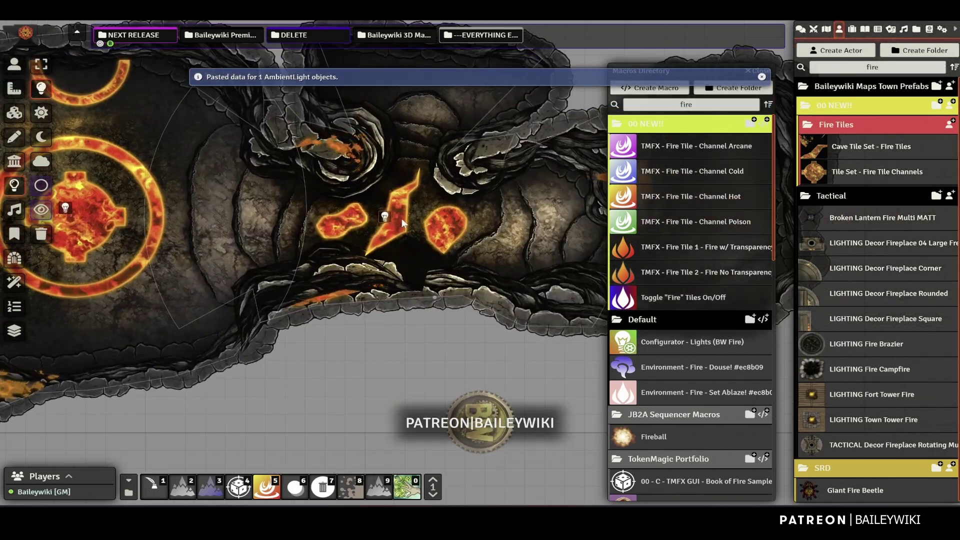
Paste copies of the light in the east room, the passage leading to it, and the side chamber north of the fissures
key(Right)
key(Right)
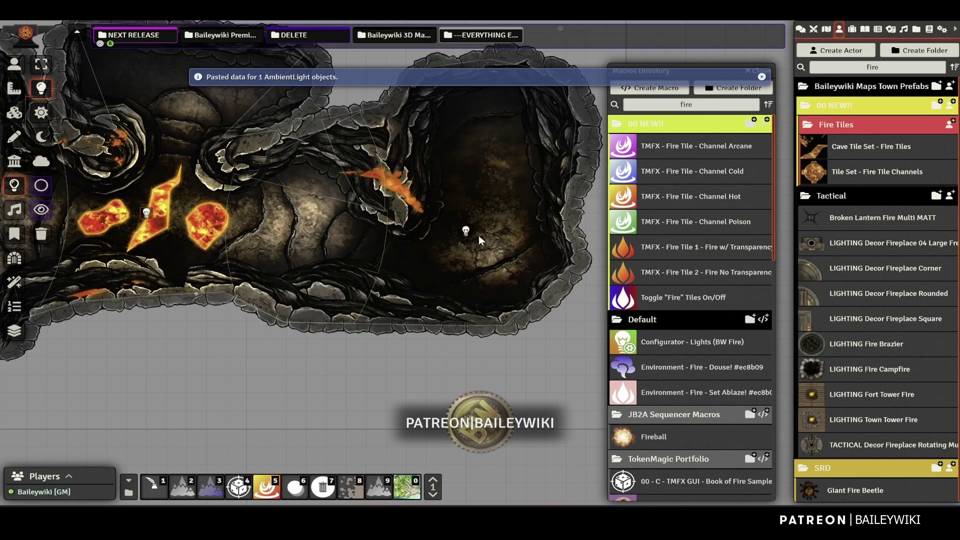
key(ctrl+v)
key(Up)
key(Left)
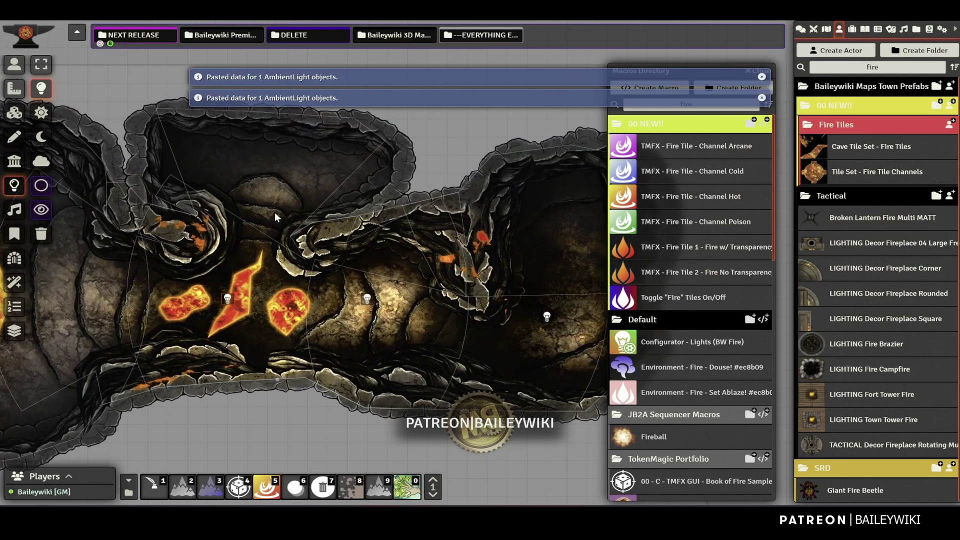
key(ctrl+v)
Set the dim radius of the central fire circle's light to 80 ft and update it
drag(161, 284, 490, 224)
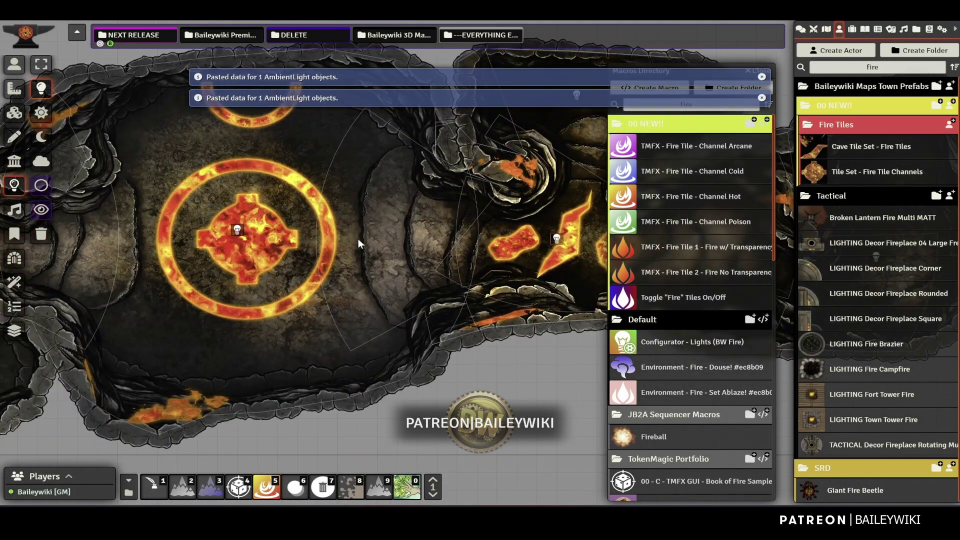
double_click(237, 230)
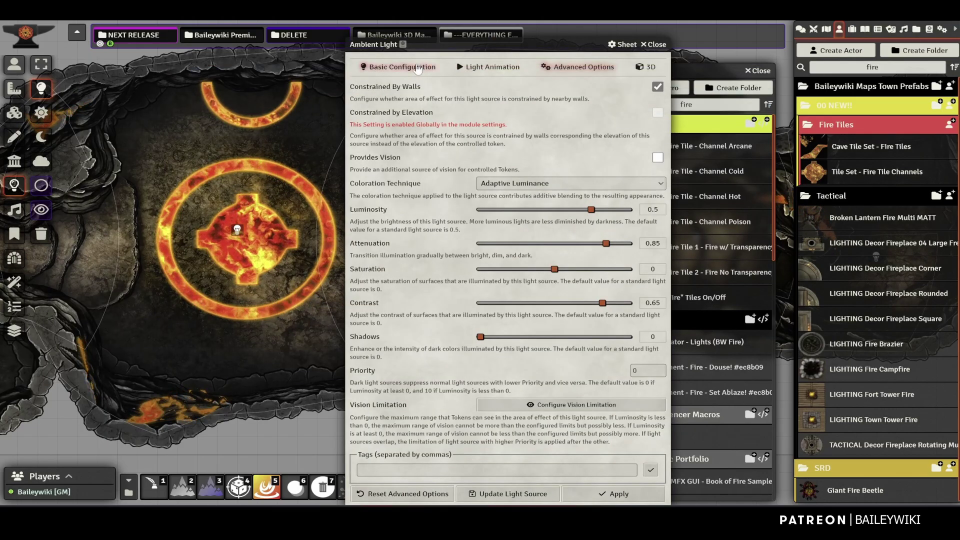
click(399, 66)
double_click(583, 103)
text(80)
key(Tab)
click(489, 317)
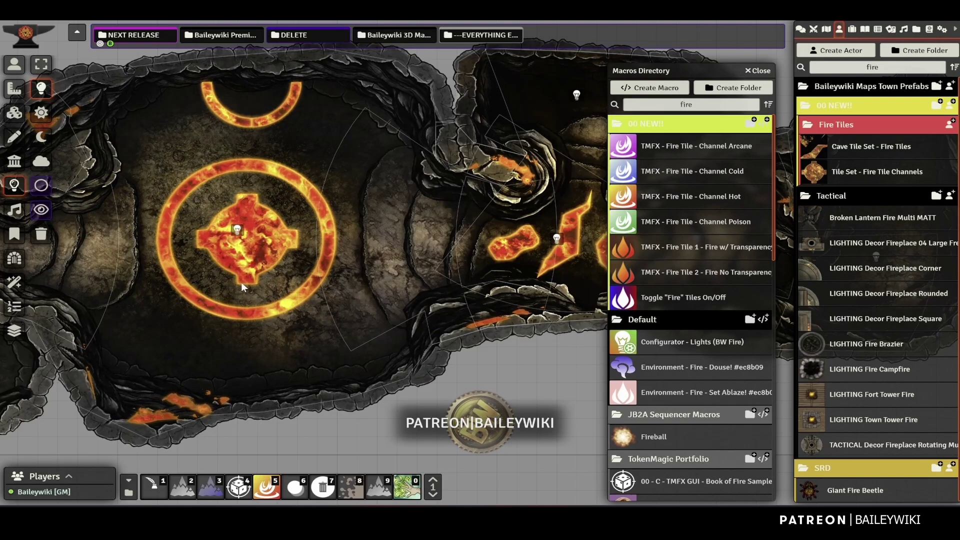
Paste copies of the light in the west passage and in the alcove south of it
drag(253, 278, 592, 240)
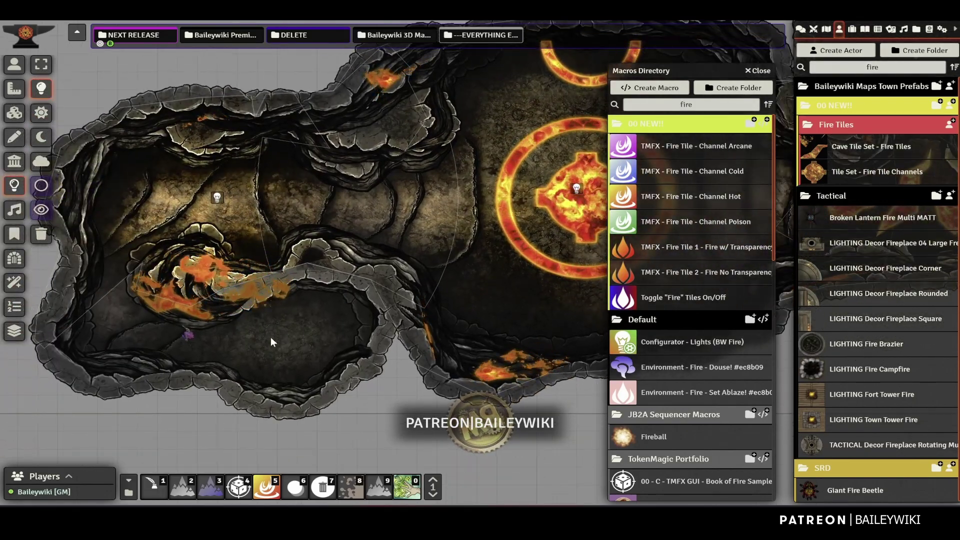
key(ctrl+v)
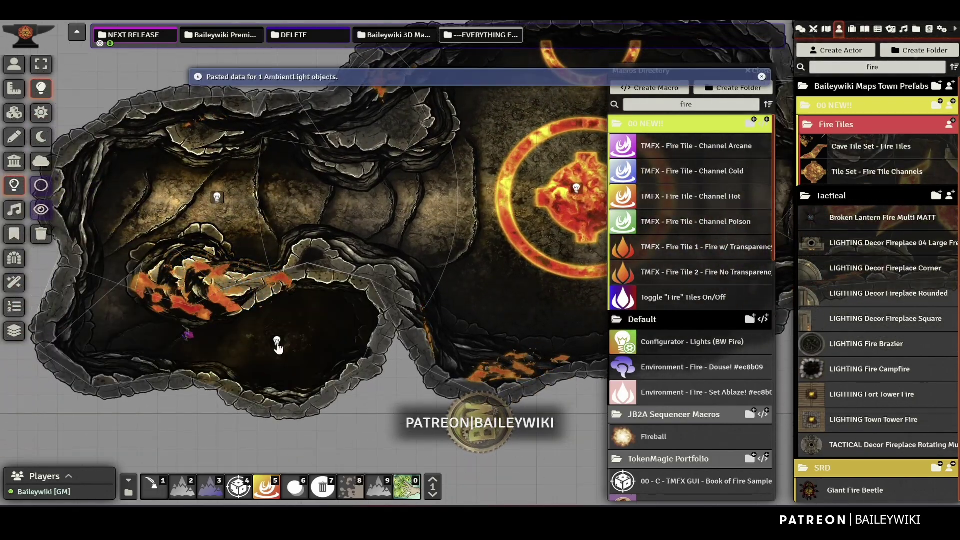
Select the purple creature token in the southwest alcove and walk it around the burning rock to the west passage
click(14, 64)
click(187, 333)
drag(270, 353, 294, 300)
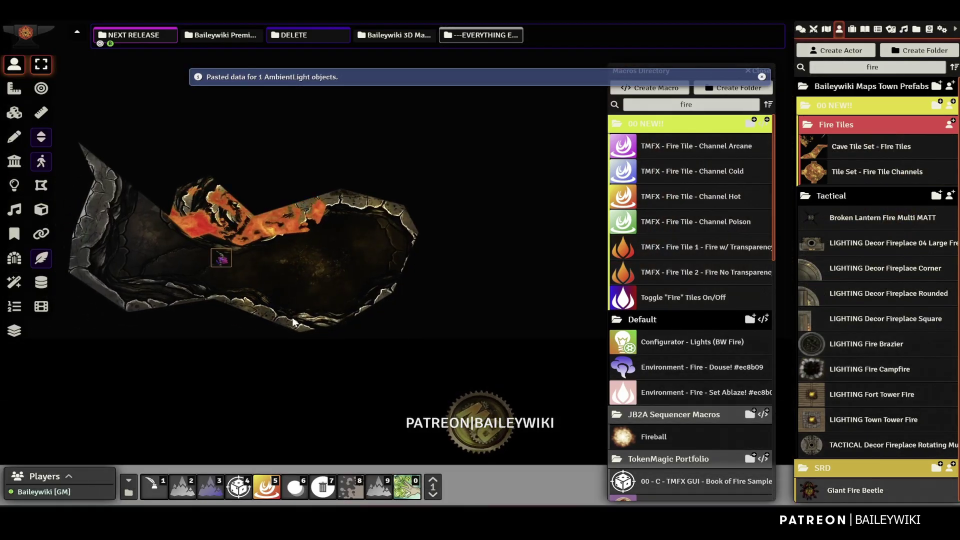
scroll(292, 317, up, 5)
key(Left)
key(Left)
key(Left)
drag(329, 338, 367, 341)
key(Left)
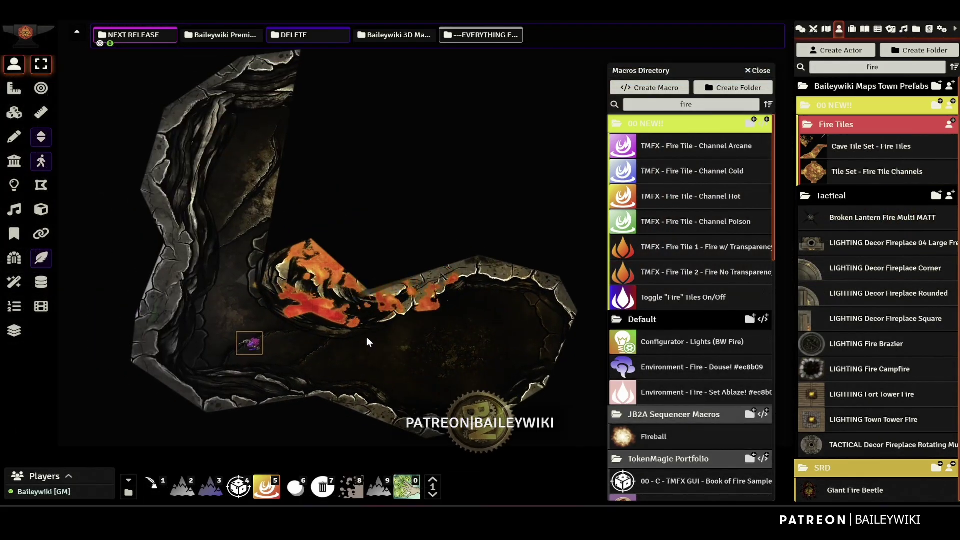
key(Up)
key(Up)
key(Up)
key(Up)
key(Up)
key(Up)
key(Up)
Walk the token east through the west passage to the central chamber's entrance to preview the fire lighting
key(Right)
key(Right)
key(Right)
key(Right)
key(Right)
key(Right)
key(Right)
key(Right)
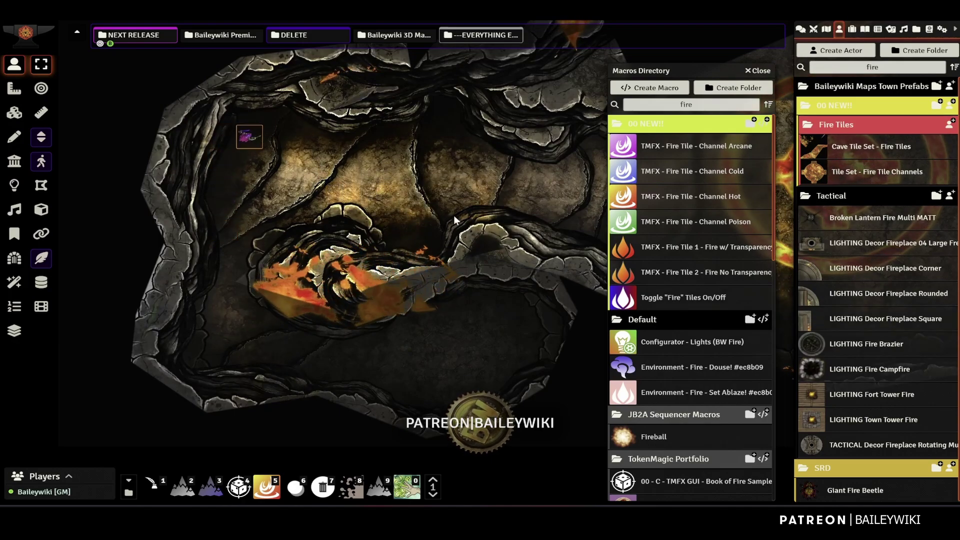
drag(475, 241, 153, 257)
key(Down)
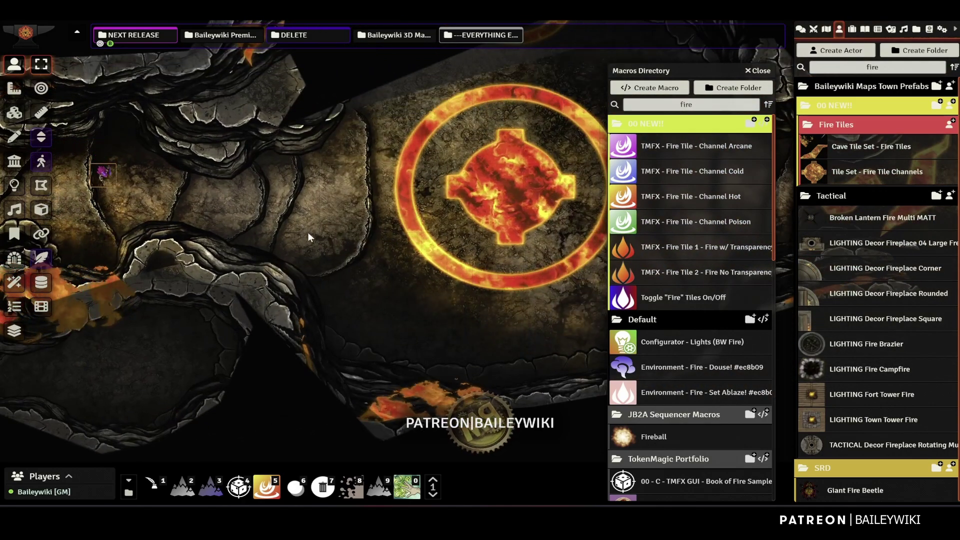
key(Right)
key(Right)
key(Right)
key(Right)
key(Right)
key(Right)
key(Right)
key(Right)
key(Right)
key(Right)
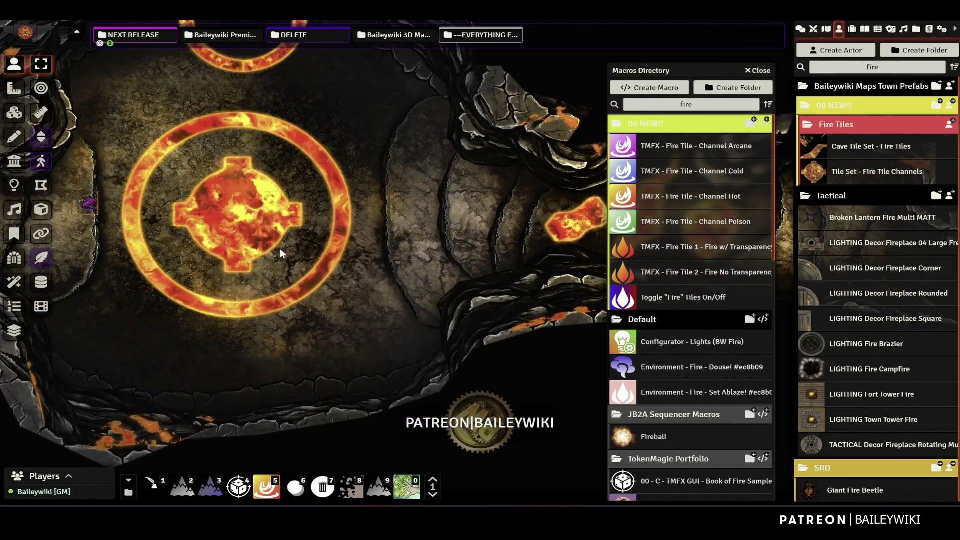
scroll(281, 250, down, 4)
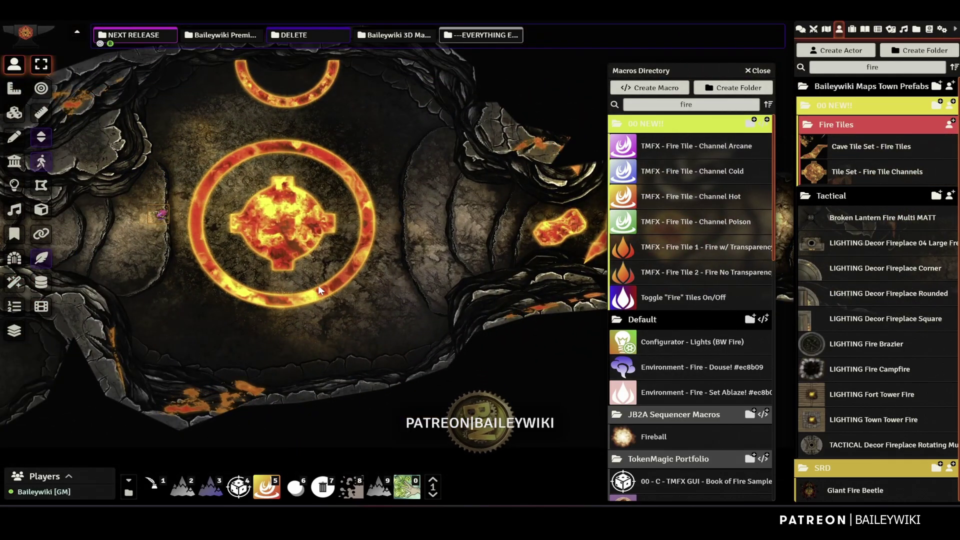
Close the macros directory and search the actors for "plot"
click(759, 70)
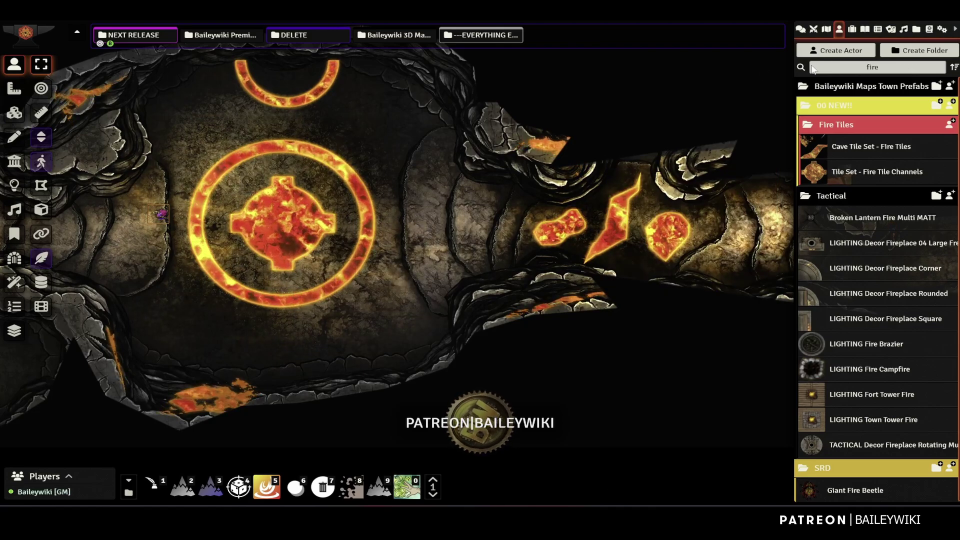
double_click(820, 69)
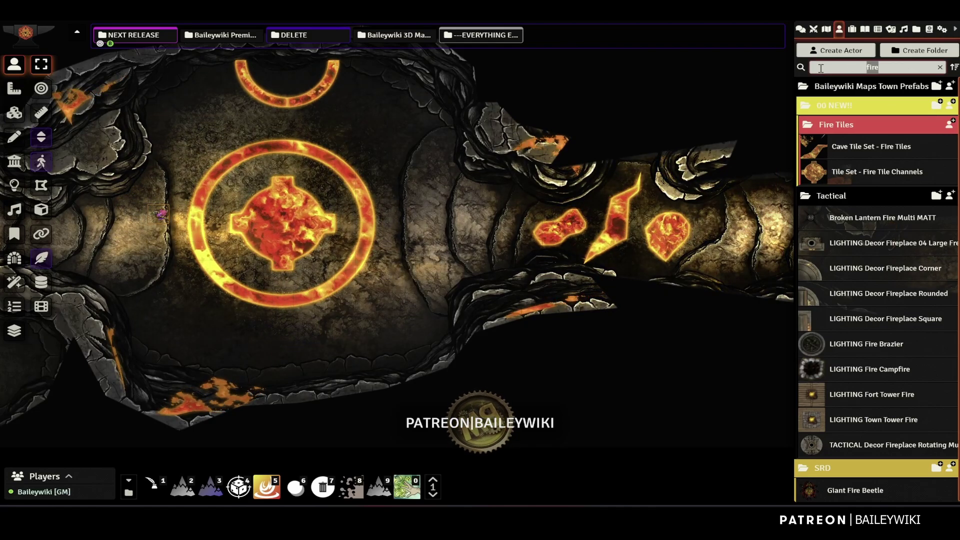
text(plot)
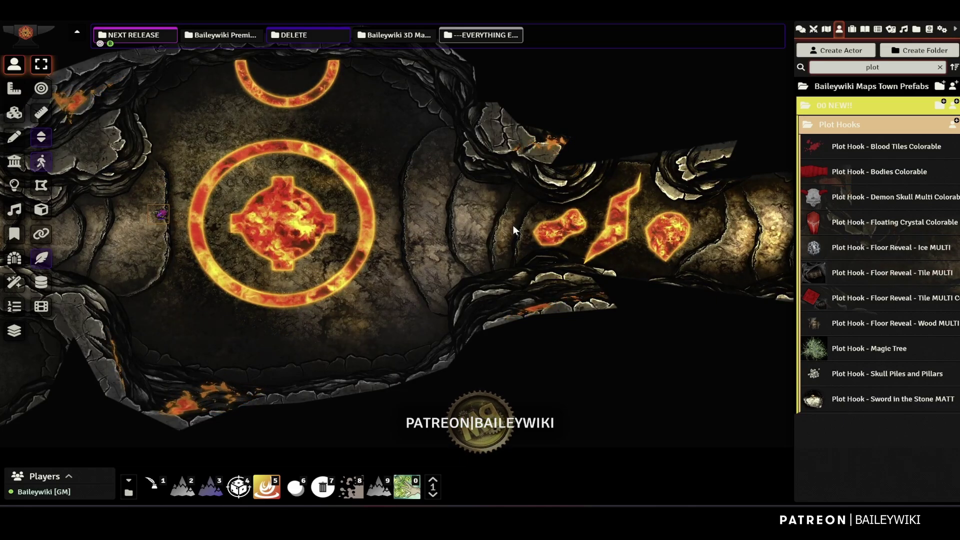
Place the Plot Hook - Sword in the Stone MATT prefab inside the half fire ring at the north wall and move its token beside it
drag(616, 268, 766, 420)
scroll(527, 226, up, 6)
scroll(526, 231, up, 3)
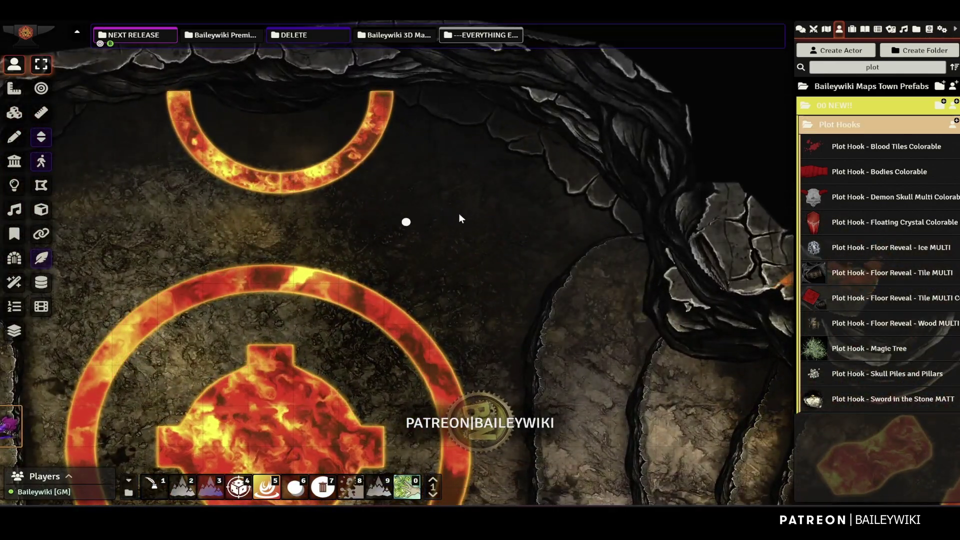
drag(475, 280, 581, 390)
drag(517, 336, 461, 210)
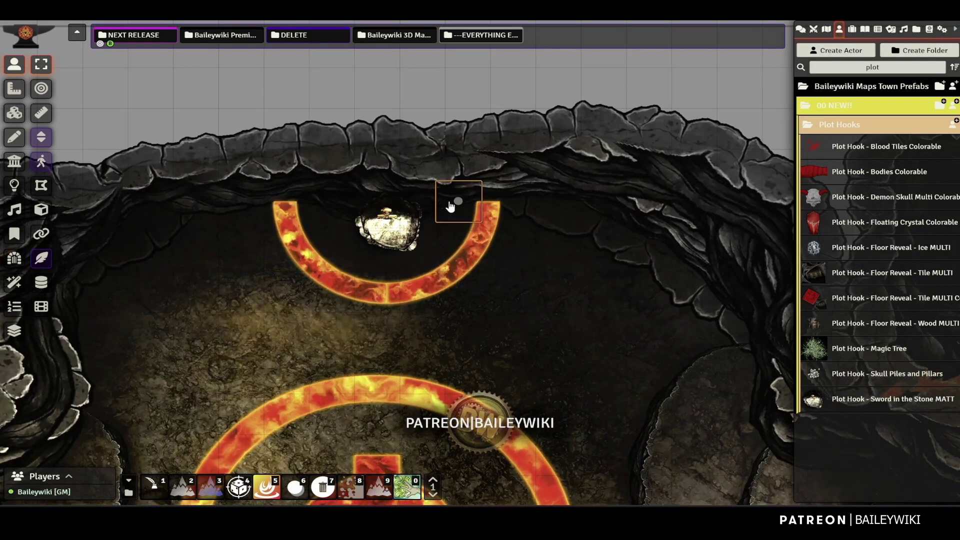
Test the Sword in the Stone prefab inside the half fire ring by triggering its stone tile
scroll(382, 230, up, 5)
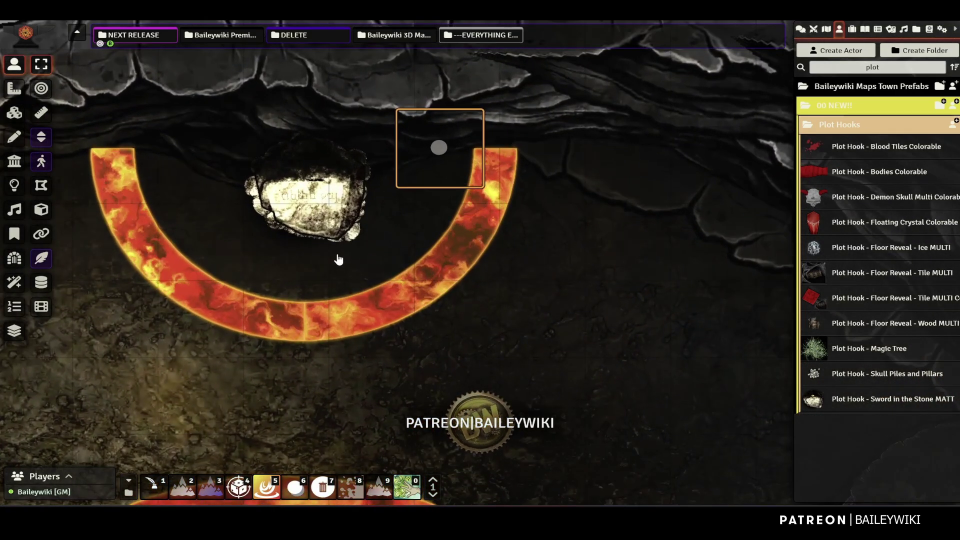
click(315, 204)
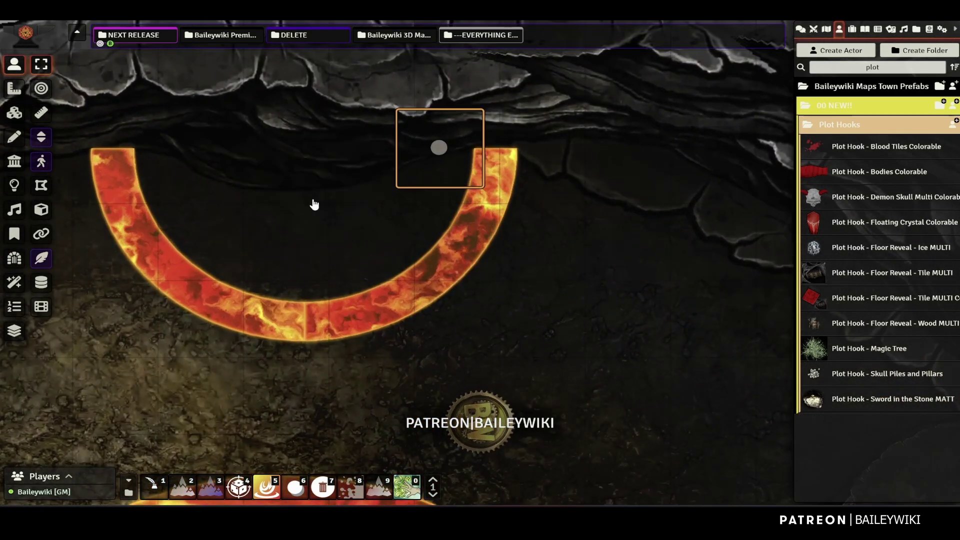
scroll(369, 240, down, 5)
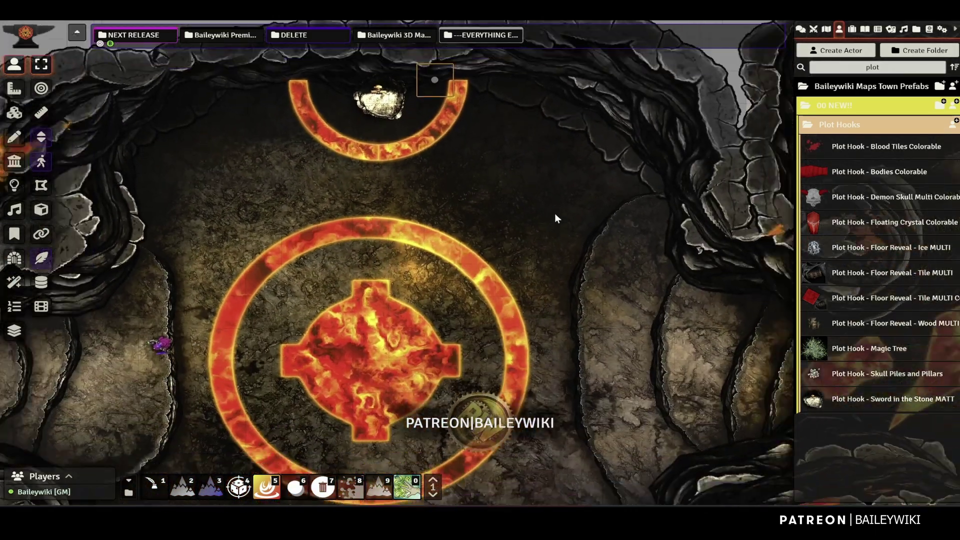
Select the fire tile on the rock outcrop between the east passage and the east room
scroll(554, 213, down, 6)
drag(581, 319, 565, 195)
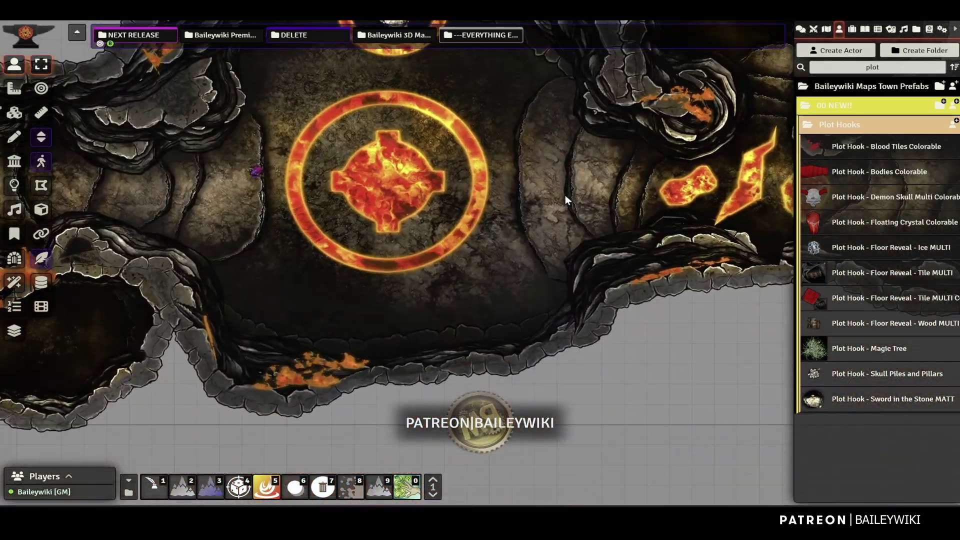
scroll(544, 271, up, 3)
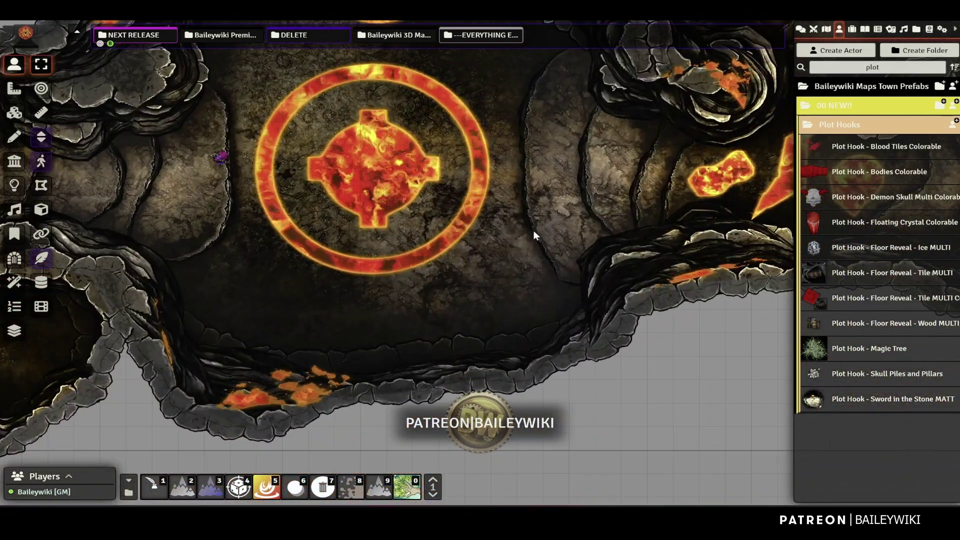
drag(534, 230, 530, 272)
drag(642, 274, 293, 288)
scroll(633, 283, down, 2)
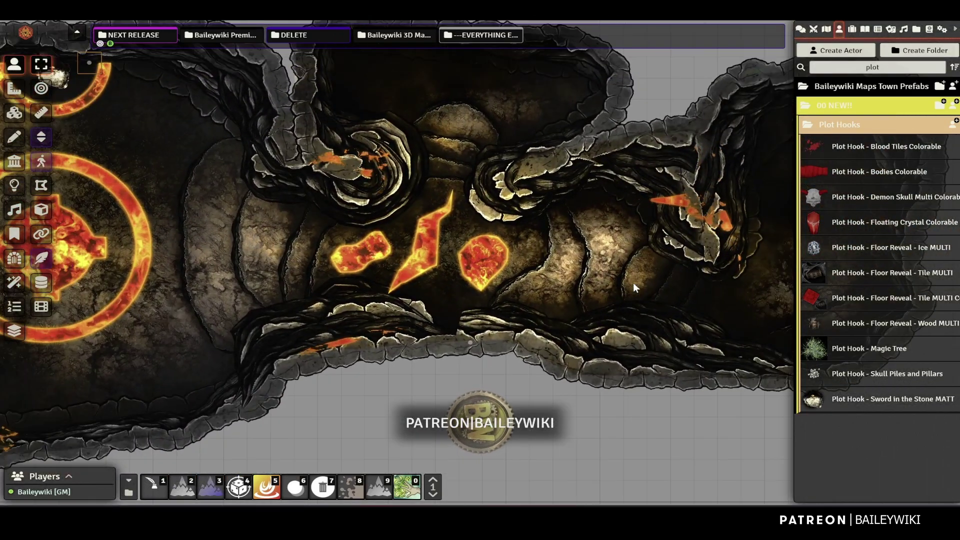
drag(642, 272, 617, 274)
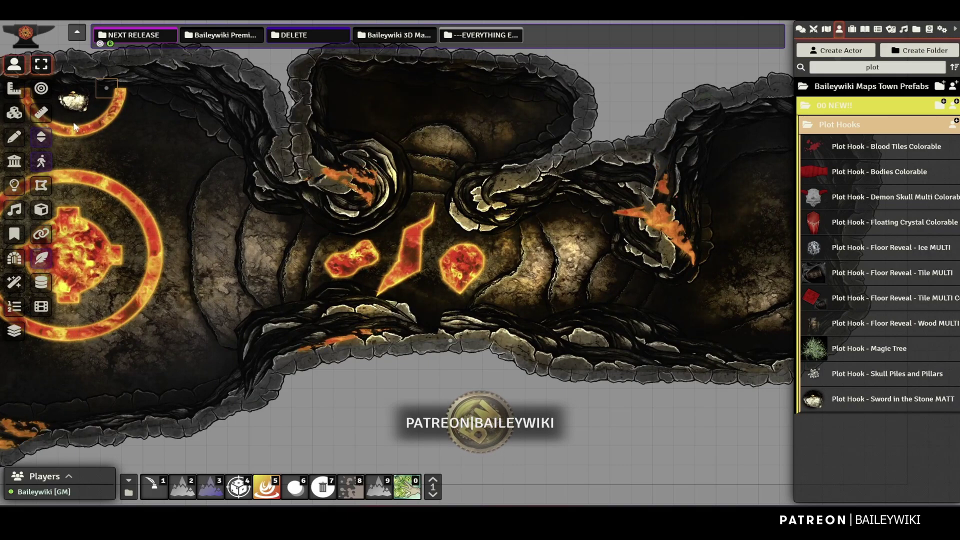
click(15, 113)
click(668, 214)
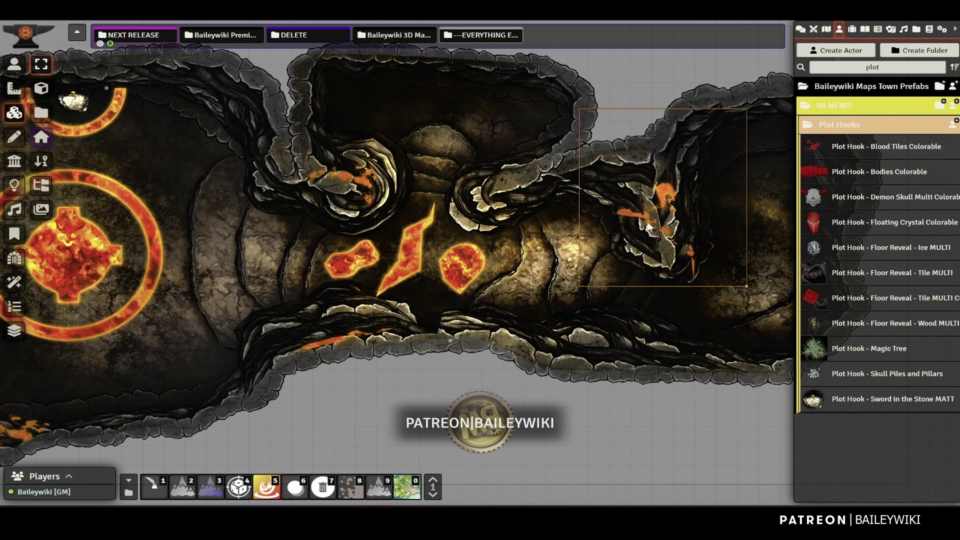
Copy a fire tile from the western part of the cave and paste it onto the east room's rock outcrop, replacing the previous fire
drag(356, 187, 553, 150)
click(184, 393)
drag(218, 294, 490, 279)
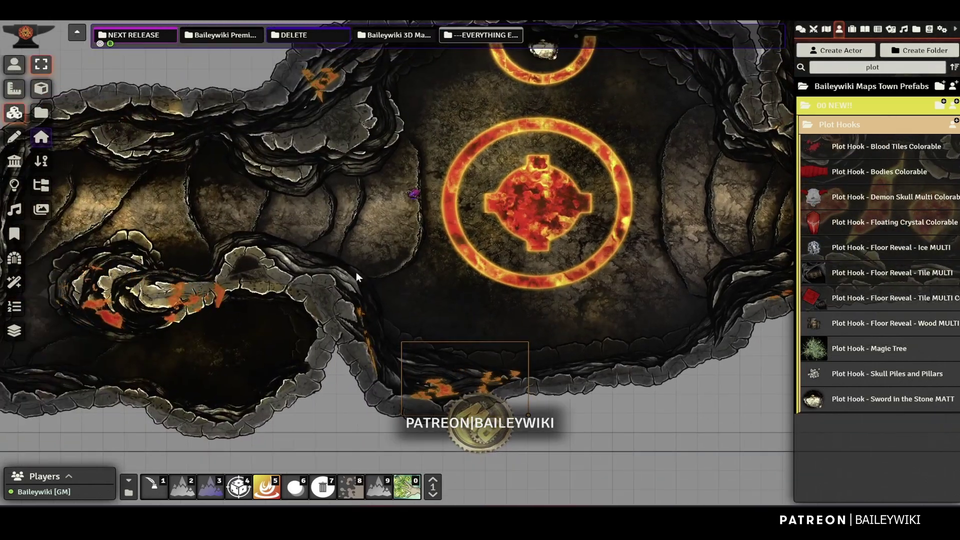
key(ctrl+c)
key(Right)
key(Up)
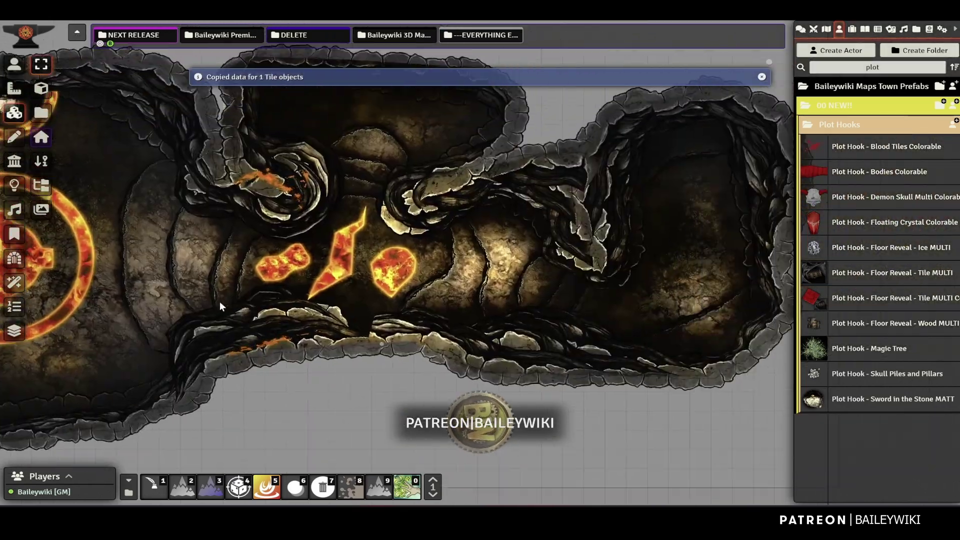
key(ctrl+v)
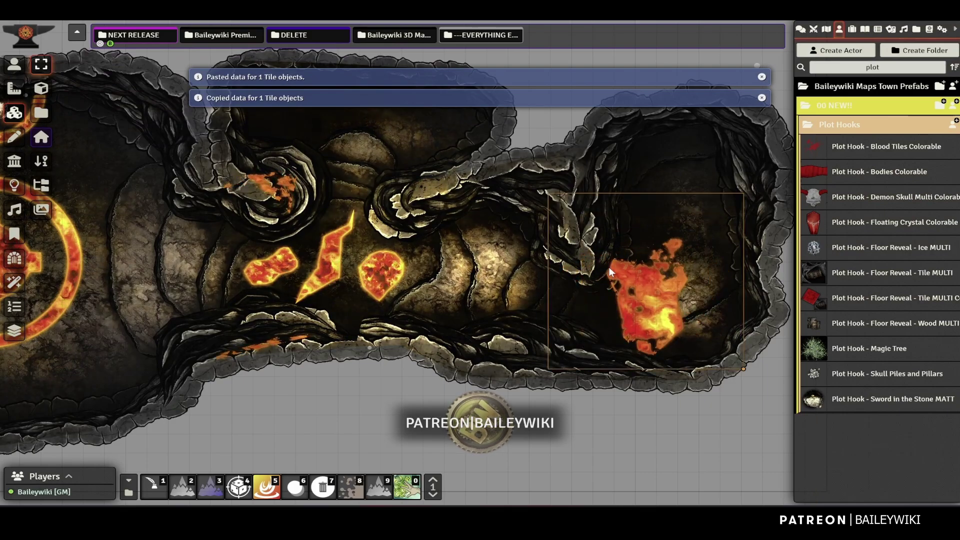
scroll(656, 292, down, 3)
drag(655, 292, 573, 239)
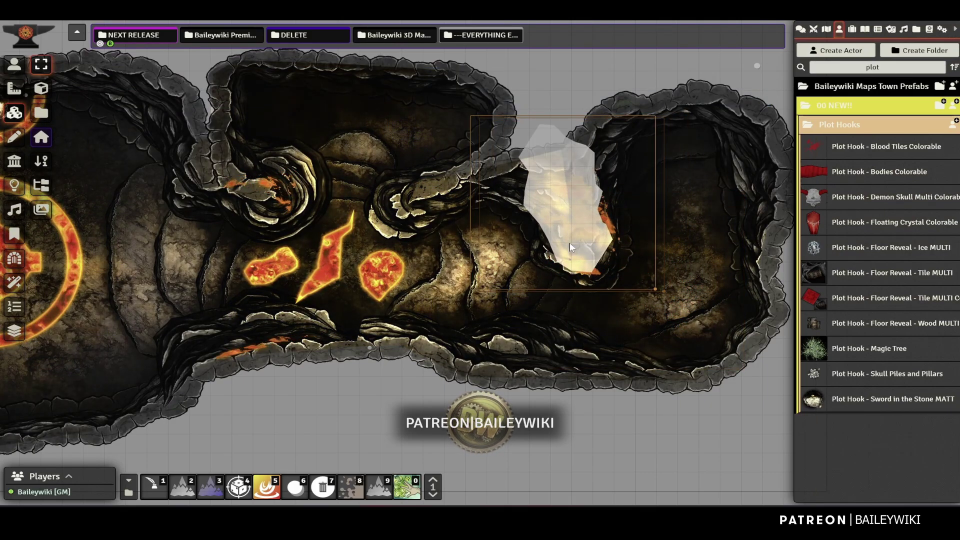
Paste another fire tile copy, rotate and shrink it, and place it on the rock along the east passage's north side
drag(340, 287, 603, 287)
drag(472, 291, 304, 321)
key(ctrl+v)
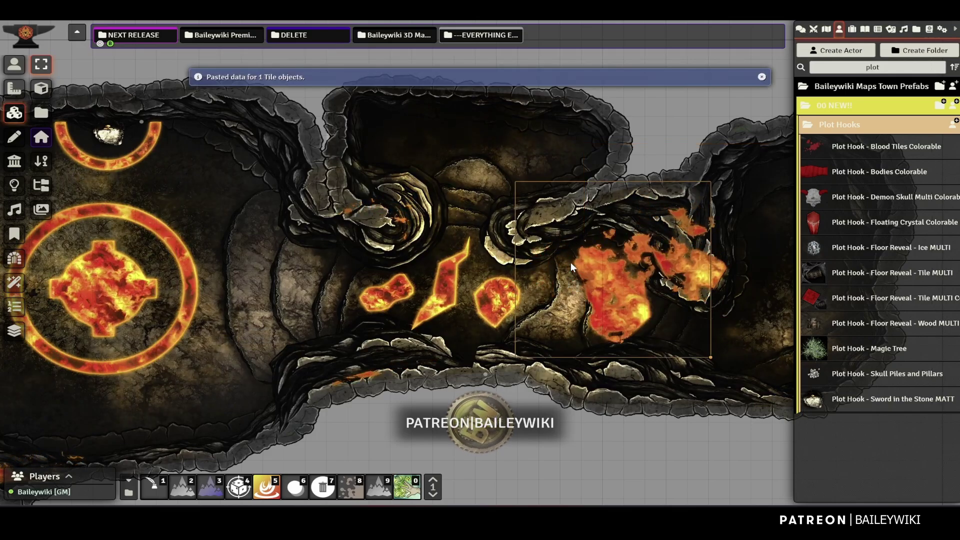
scroll(571, 268, down, 5)
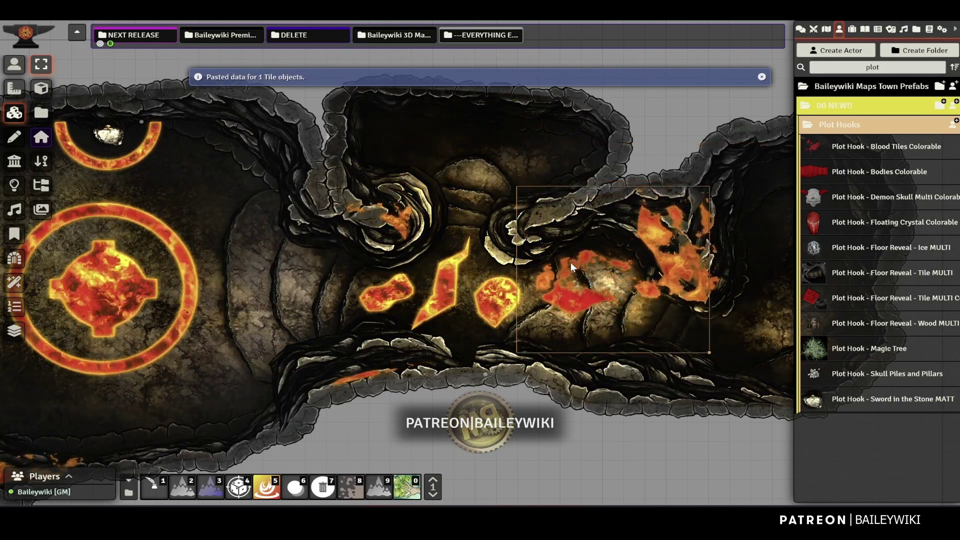
scroll(572, 262, down, 3)
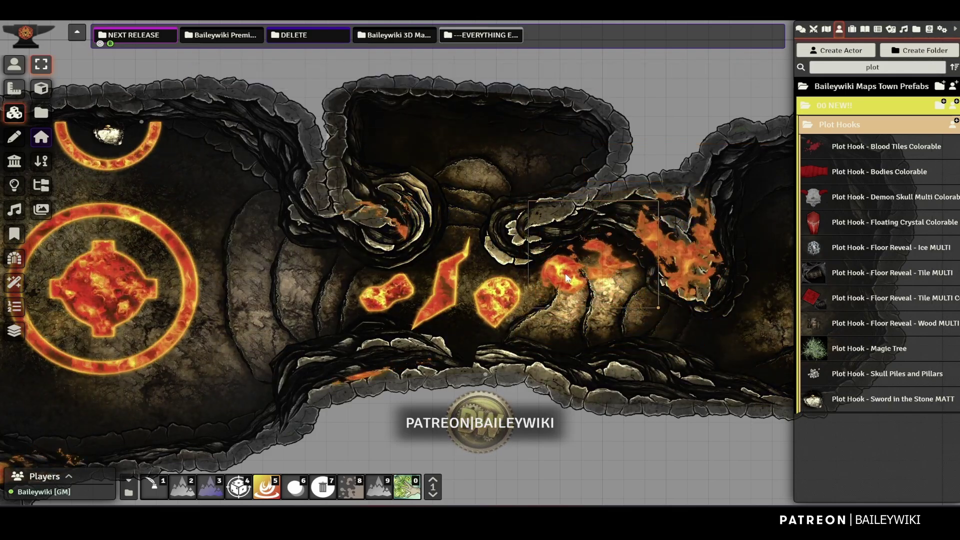
drag(559, 271, 518, 236)
Paste a fire tile copy and position it on the rock outcrop north of the west passage
drag(322, 267, 613, 243)
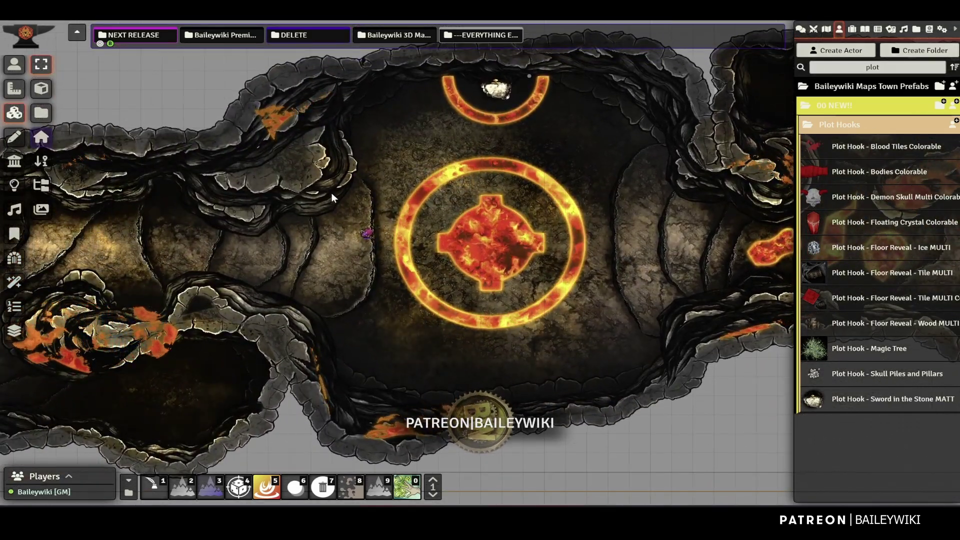
key(ctrl+v)
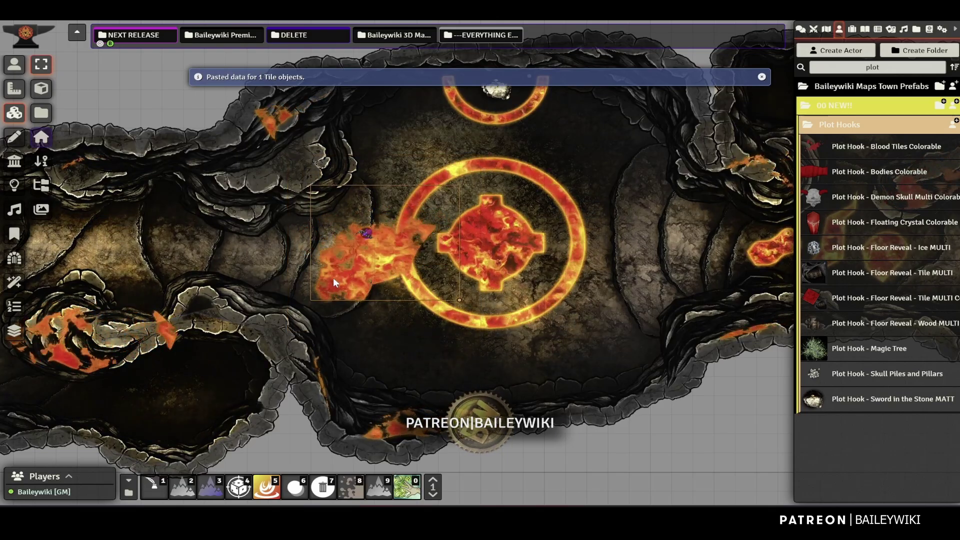
drag(337, 281, 239, 214)
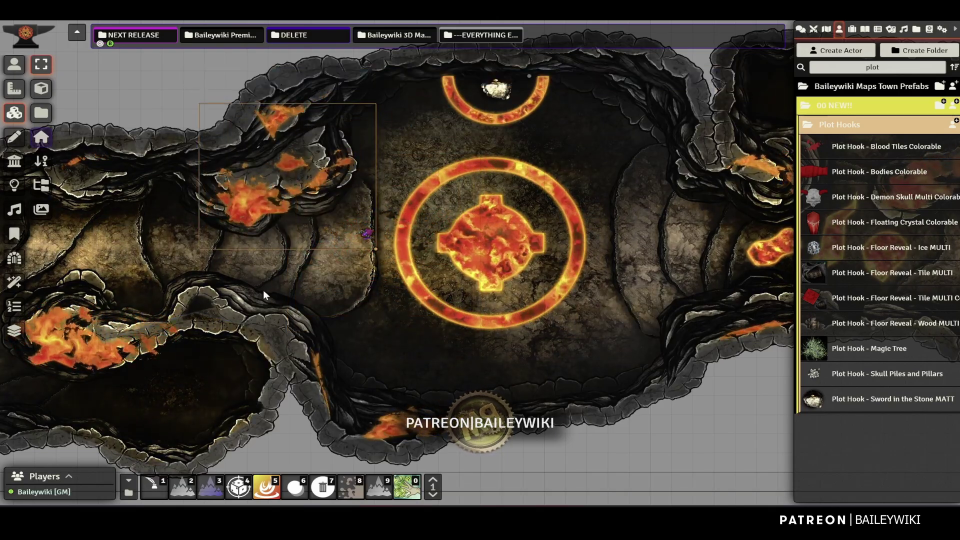
mouse_move(262, 292)
mouse_down()
mouse_move(476, 302)
mouse_move(419, 263)
mouse_move(417, 221)
mouse_move(377, 246)
mouse_move(254, 288)
mouse_up()
Search the actors for "cave" and place the Cave Portal Archway 01 prefab against the east room's north wall, moving its token outside the wall
scroll(417, 221, down, 5)
scroll(496, 296, up, 6)
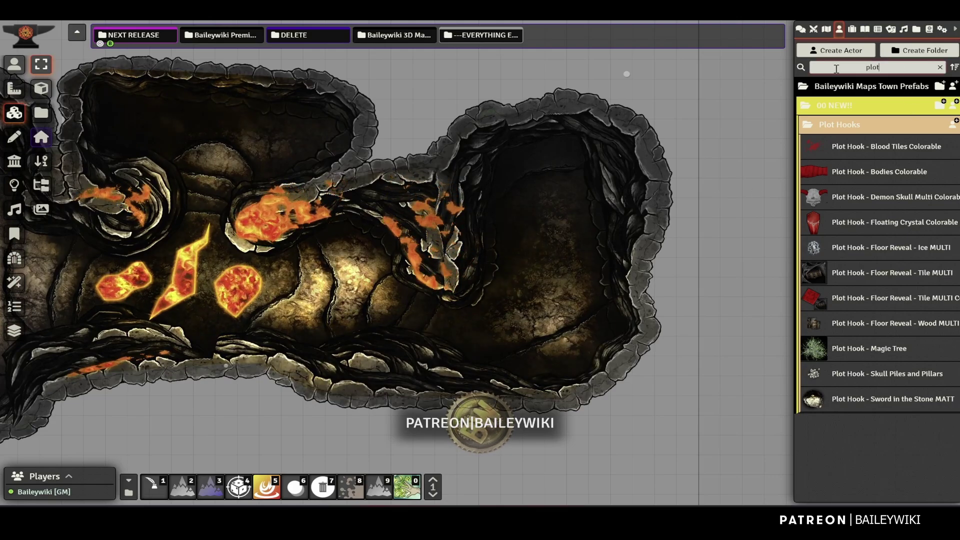
click(827, 68)
text(cave)
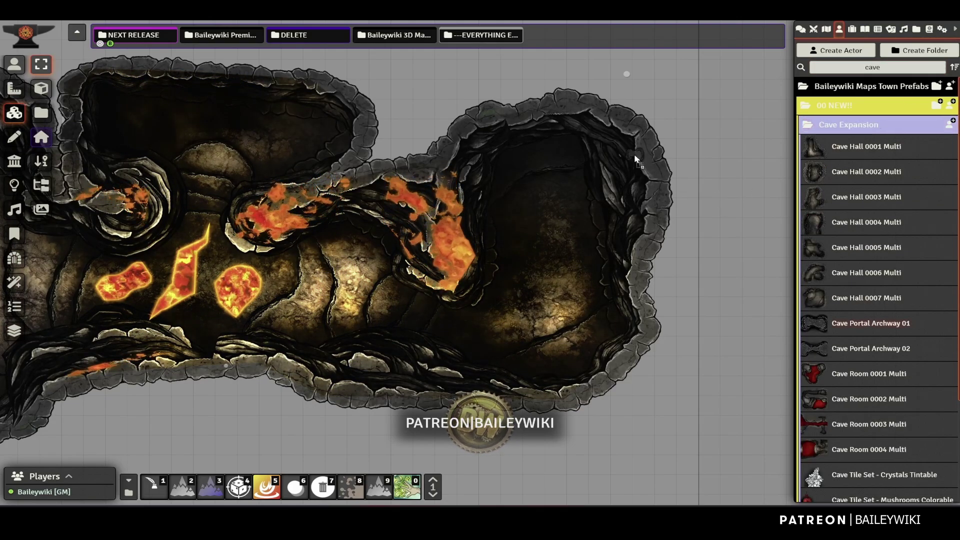
drag(619, 146, 589, 127)
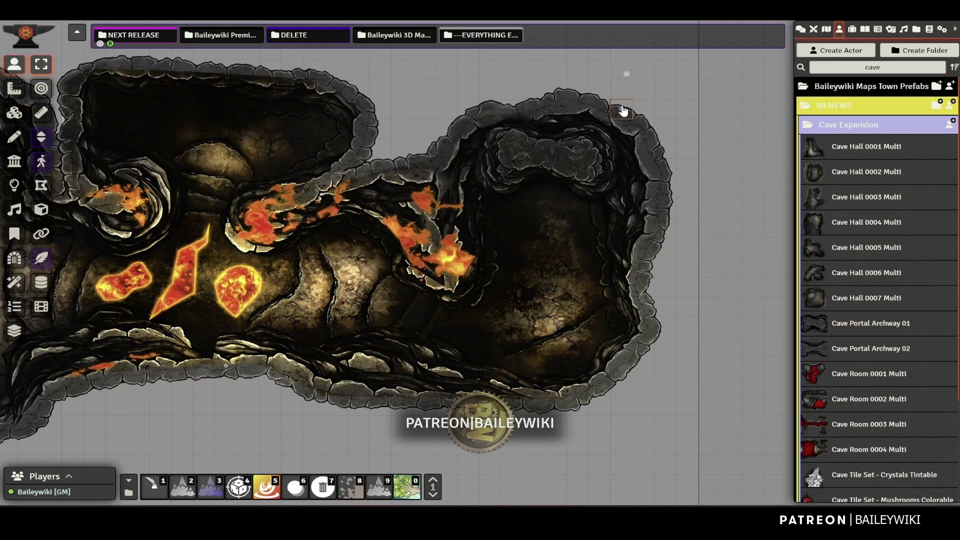
drag(610, 90, 610, 90)
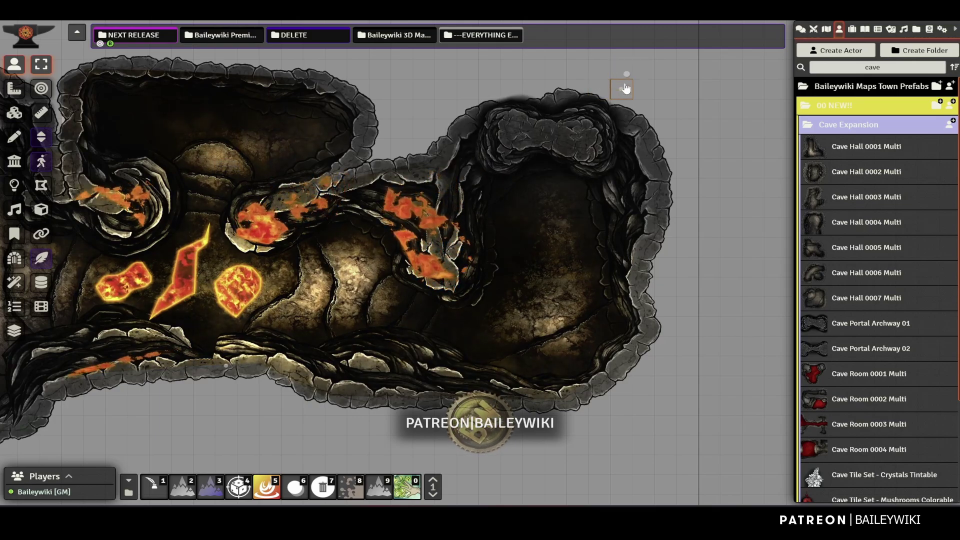
Tag the portal archway tile in the east room "mage-cave-in" and update the tile
scroll(643, 106, up, 3)
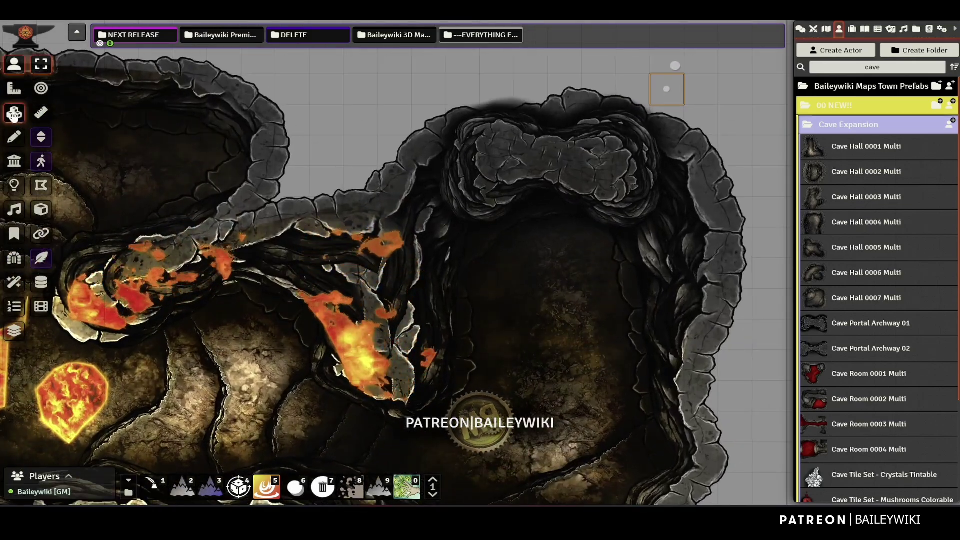
click(14, 114)
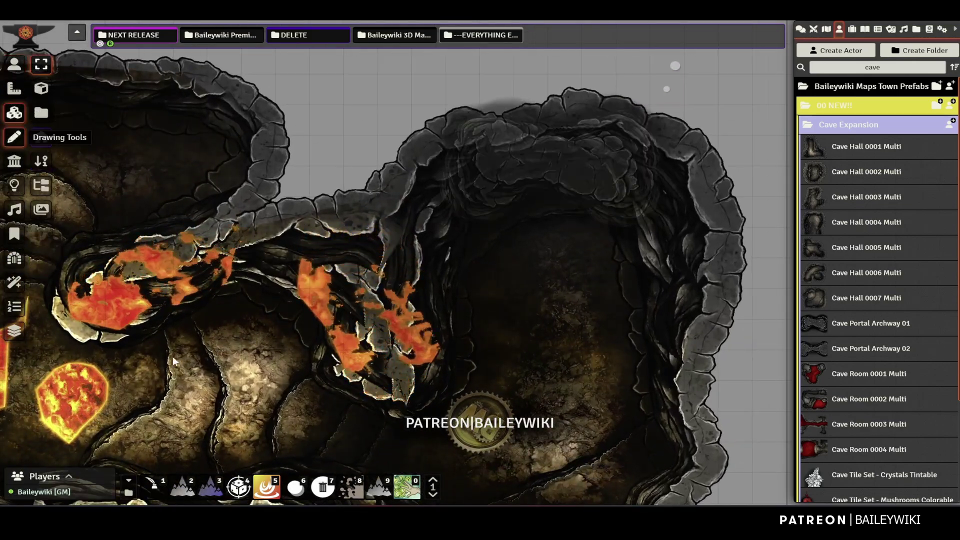
double_click(539, 186)
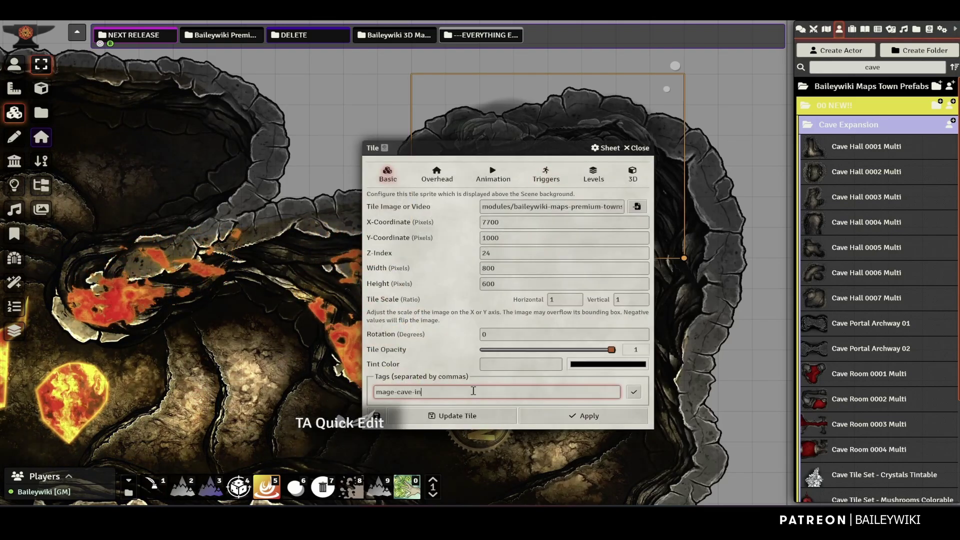
click(463, 417)
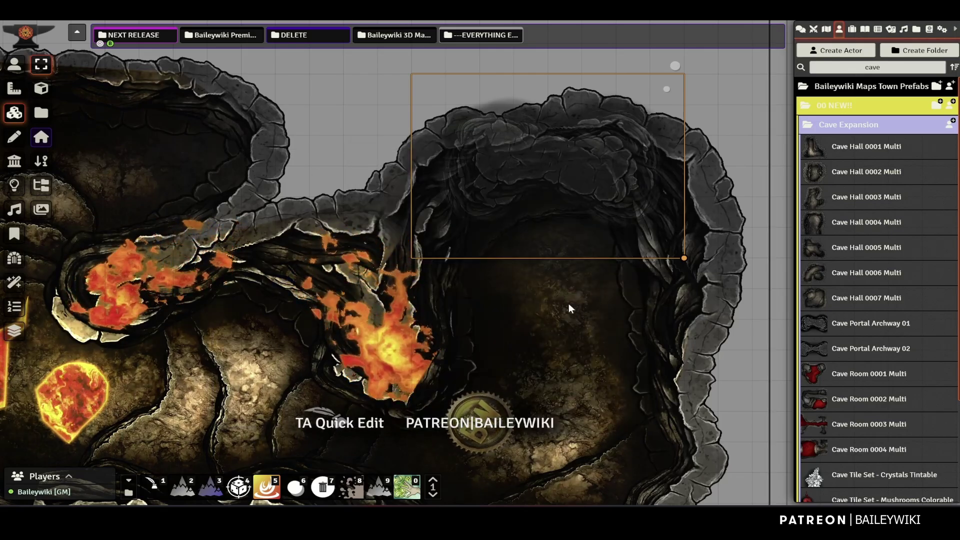
Look over the decorated east passage, central chamber and west passage from the token layer
scroll(570, 308, down, 5)
drag(182, 375, 530, 244)
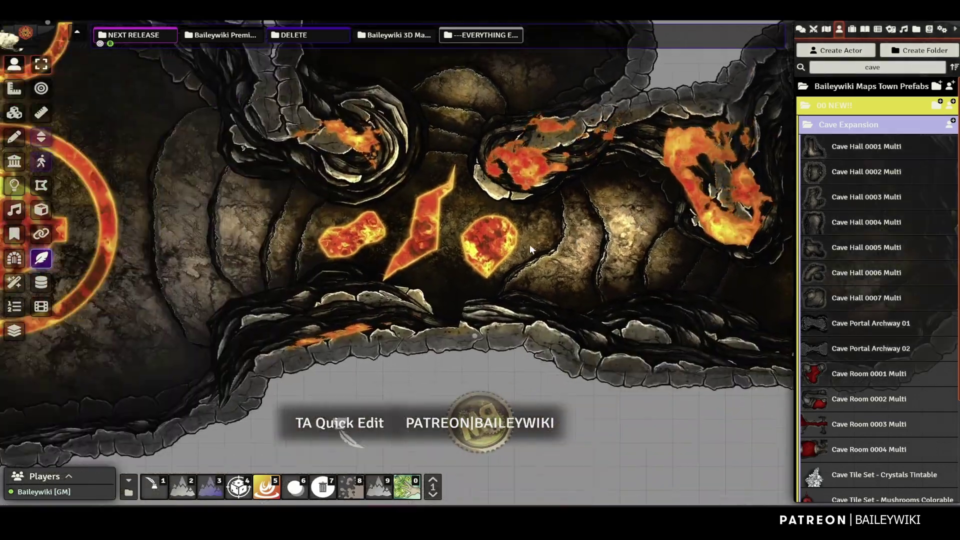
scroll(529, 244, down, 6)
drag(298, 316, 549, 325)
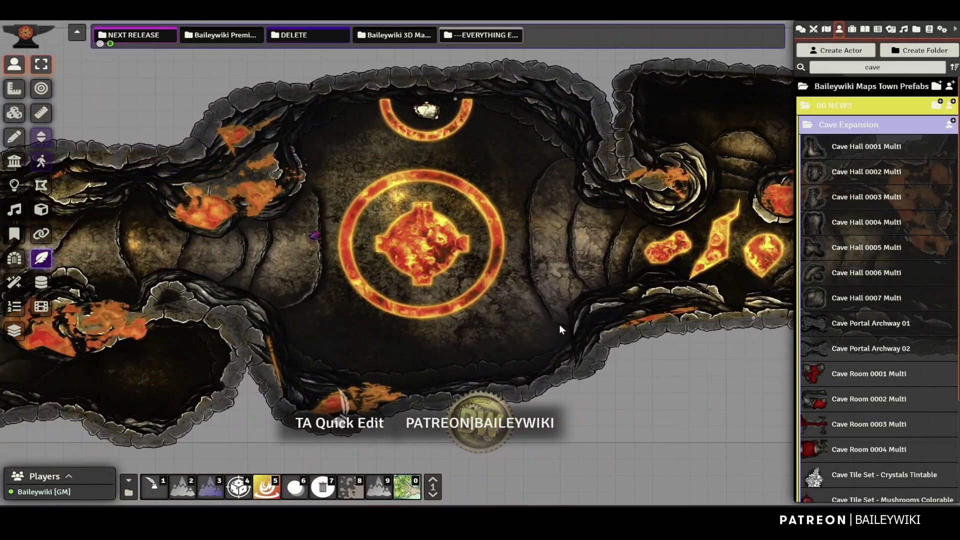
scroll(557, 317, up, 3)
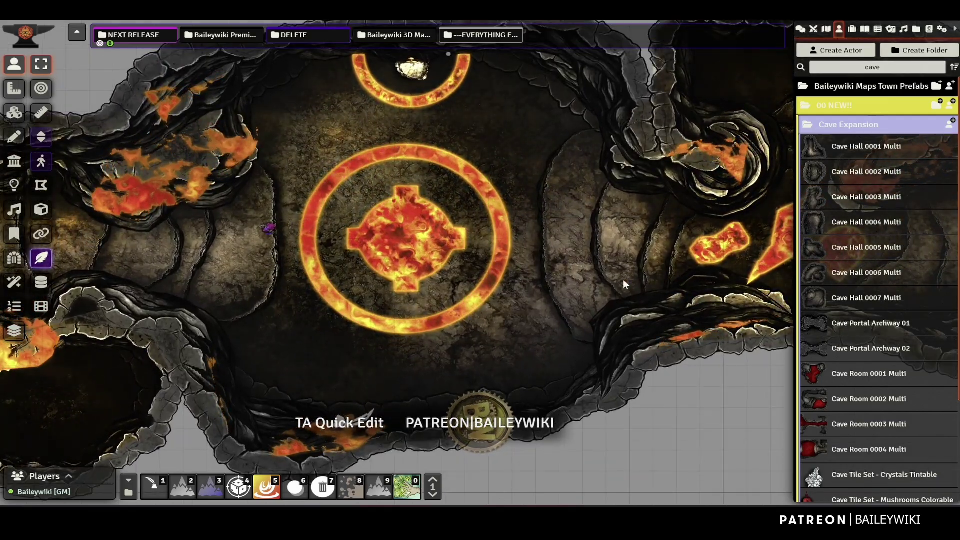
scroll(602, 245, down, 3)
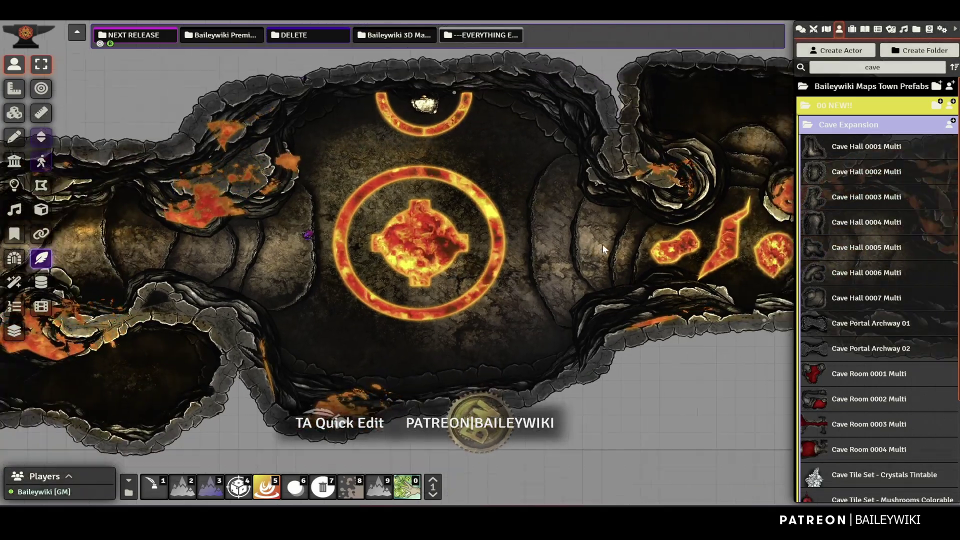
scroll(538, 289, up, 2)
drag(540, 220, 558, 281)
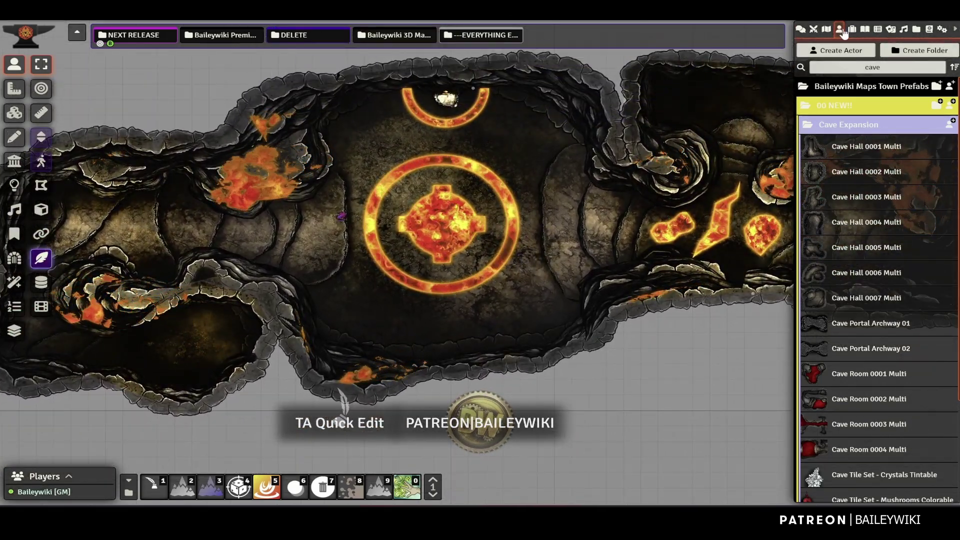
Clear the scene search, regenerate the Mage's Cave thumbnail image and open that scene's configuration
click(828, 30)
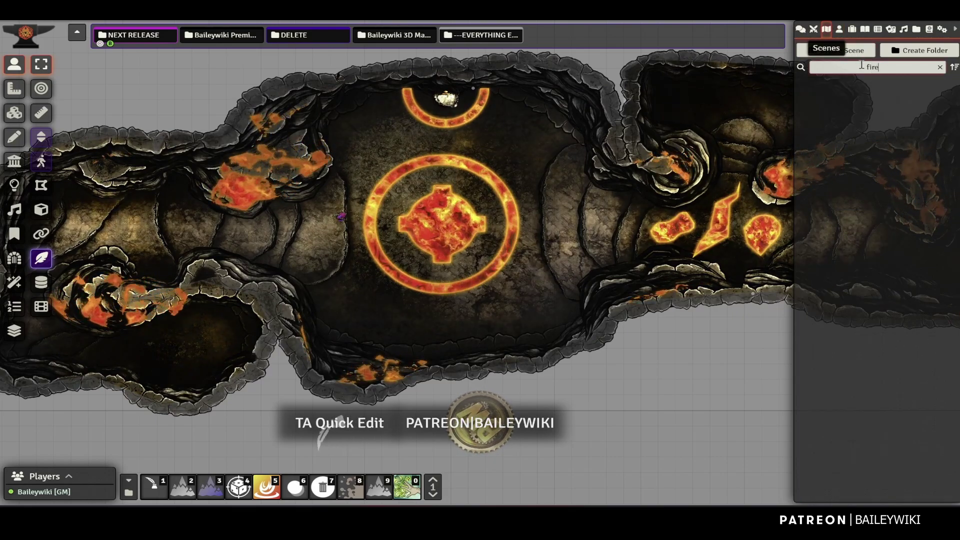
right_click(882, 169)
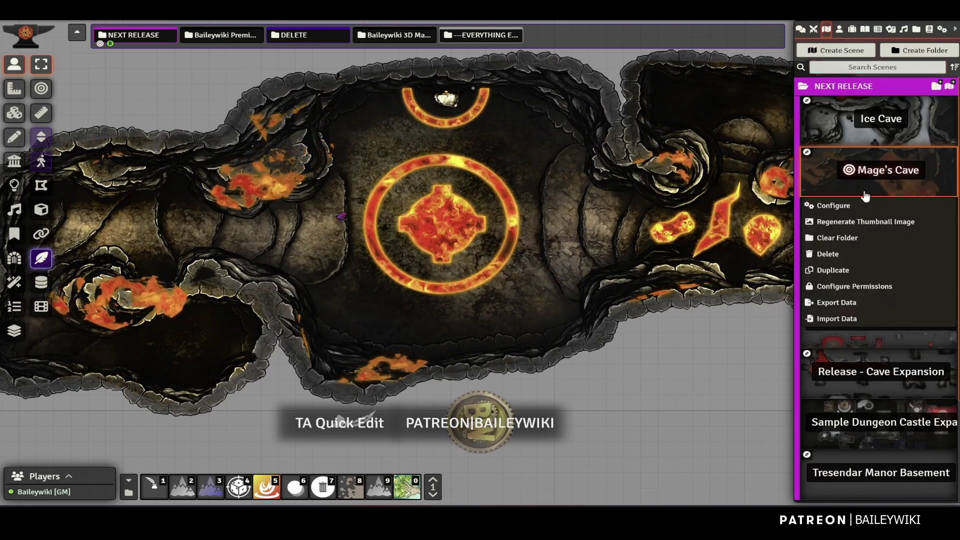
click(855, 221)
right_click(878, 172)
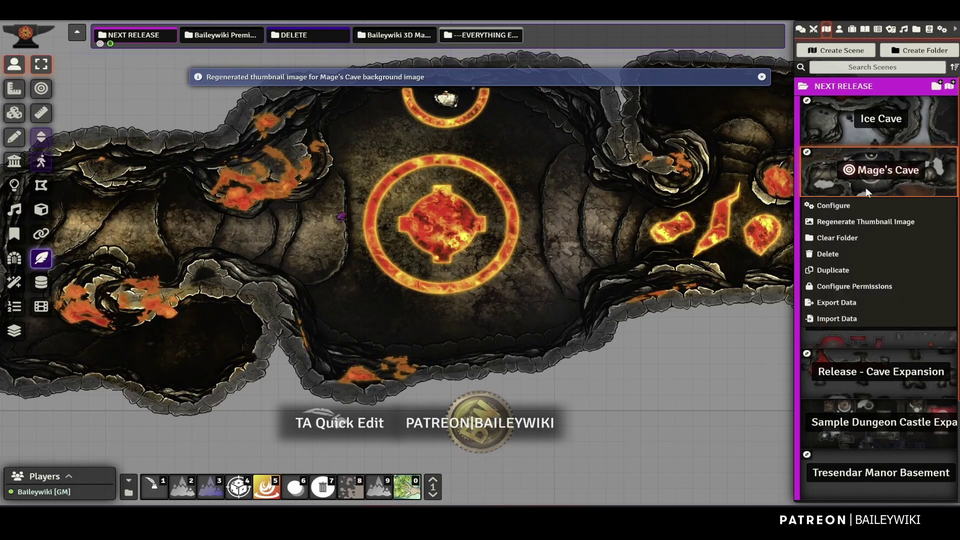
click(833, 206)
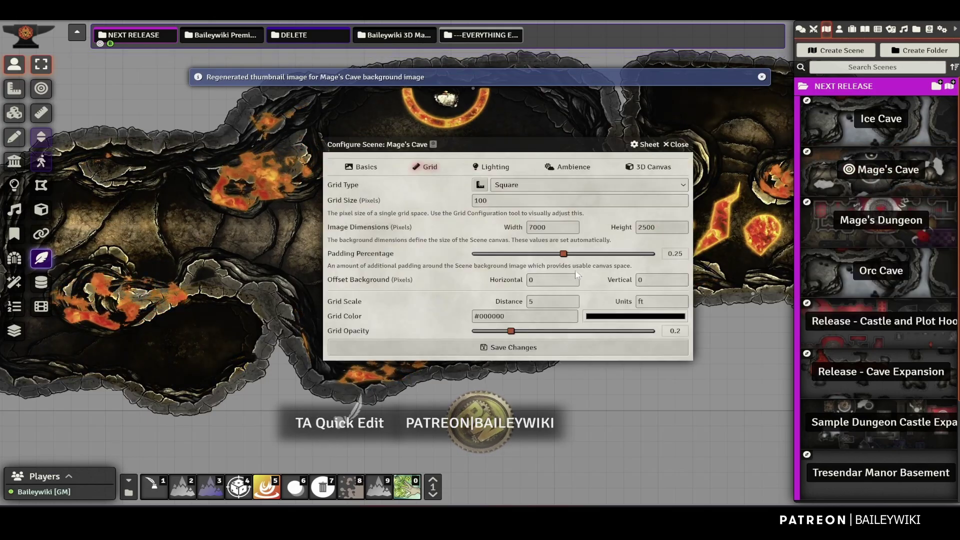
Set the Mage's Cave scene's background color to near-black, RGB 13, 13, 13, and save the scene changes
click(591, 316)
click(406, 284)
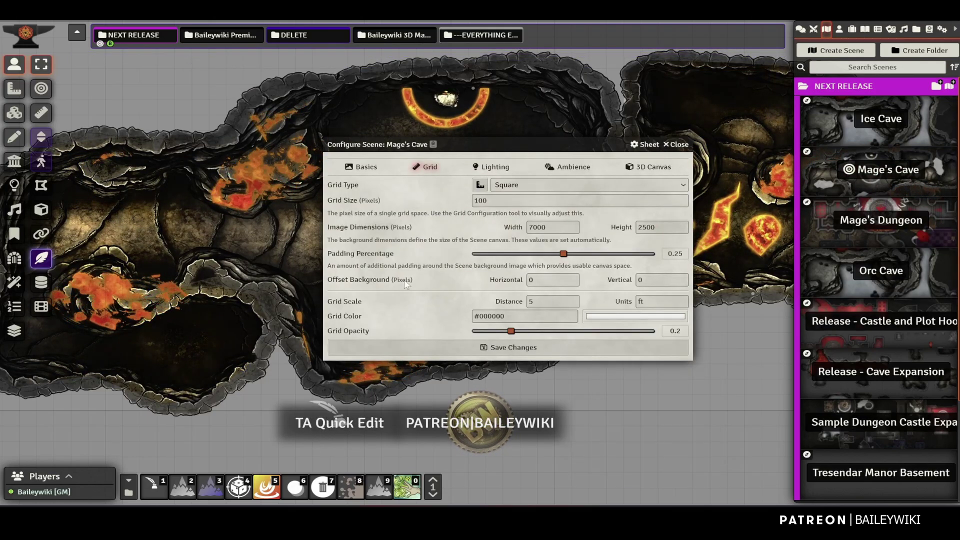
click(364, 170)
click(596, 307)
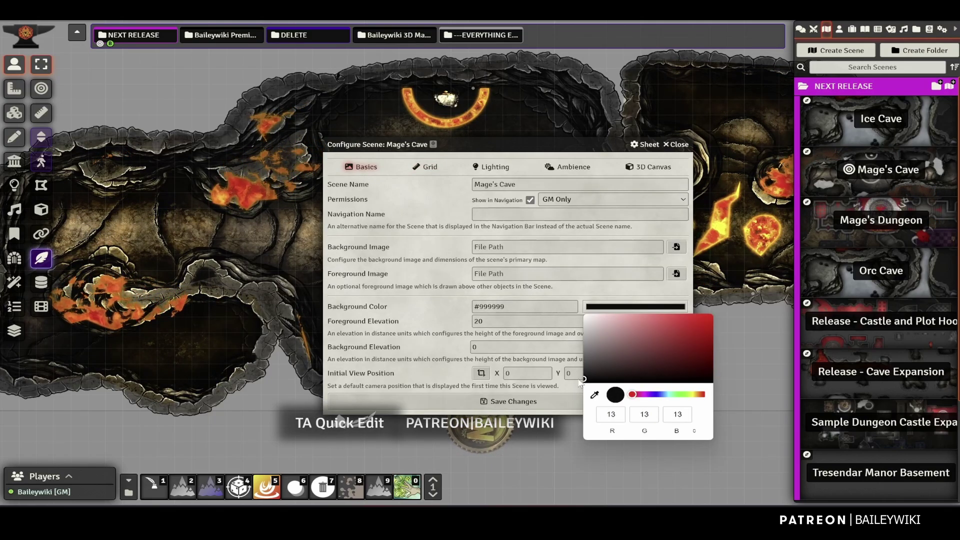
click(452, 387)
click(514, 402)
Turn off Token Attacher's Quick Edit mode and select the purple token at the central chamber's west edge
scroll(441, 260, up, 5)
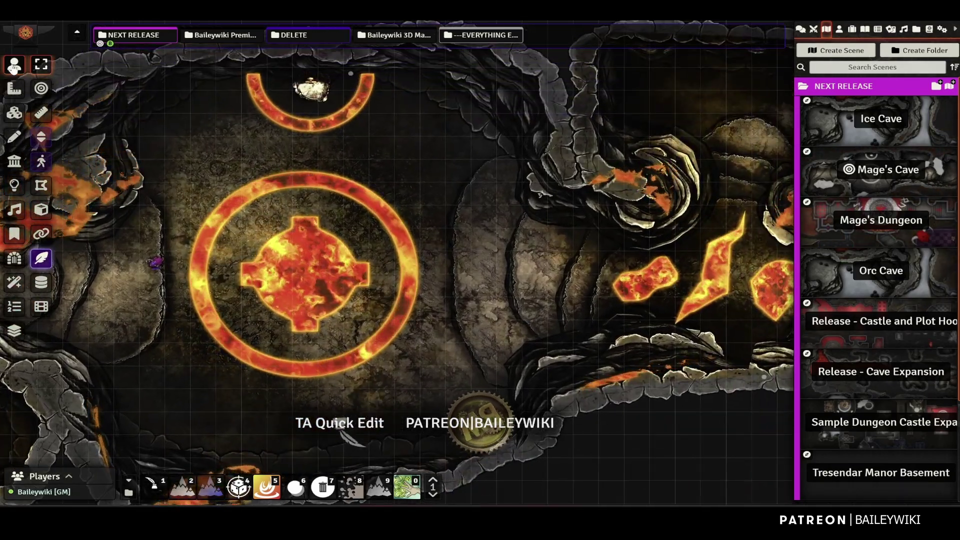
click(153, 486)
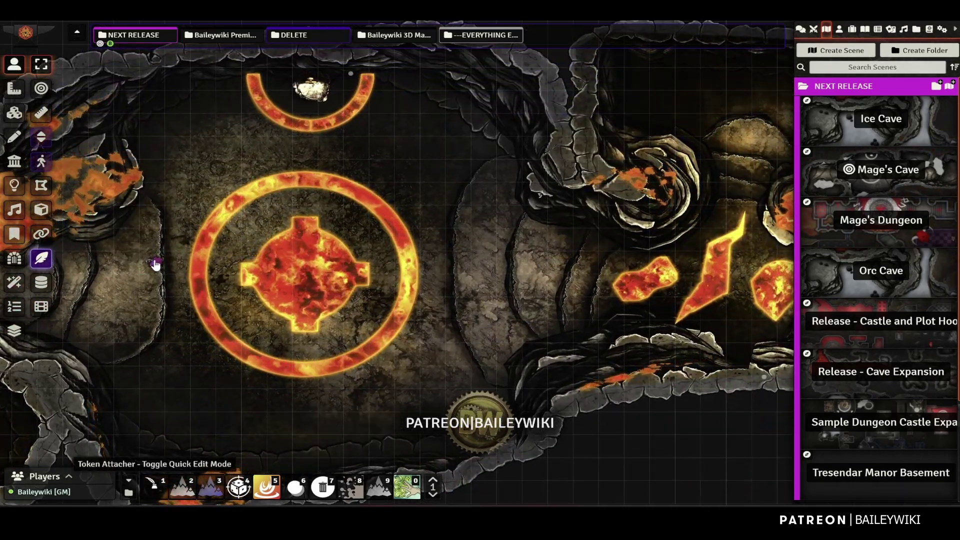
click(154, 265)
drag(192, 334, 510, 270)
scroll(510, 269, up, 2)
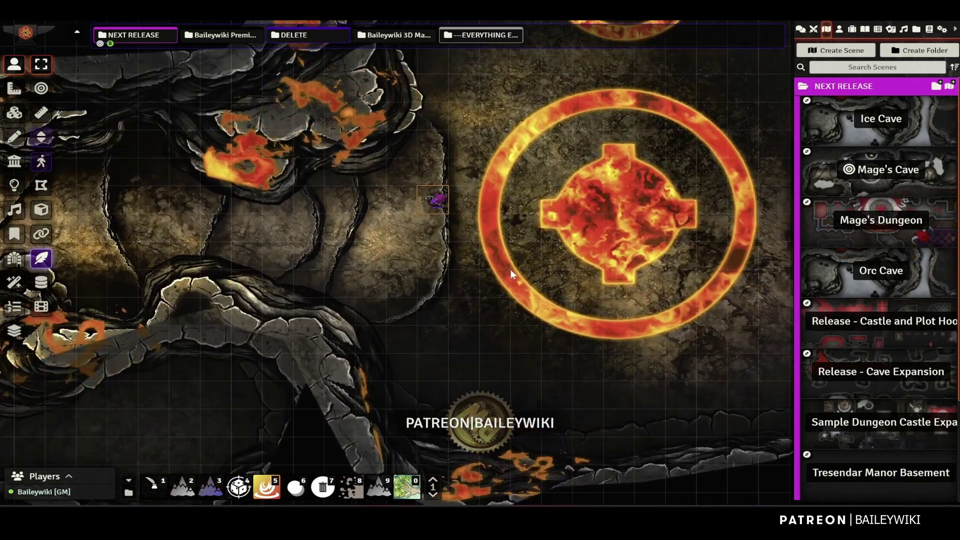
Walk the purple token west through the passage between the rock ledges
key(Down)
key(Left)
key(Left)
key(Left)
key(Left)
key(Left)
key(Left)
key(Left)
key(Left)
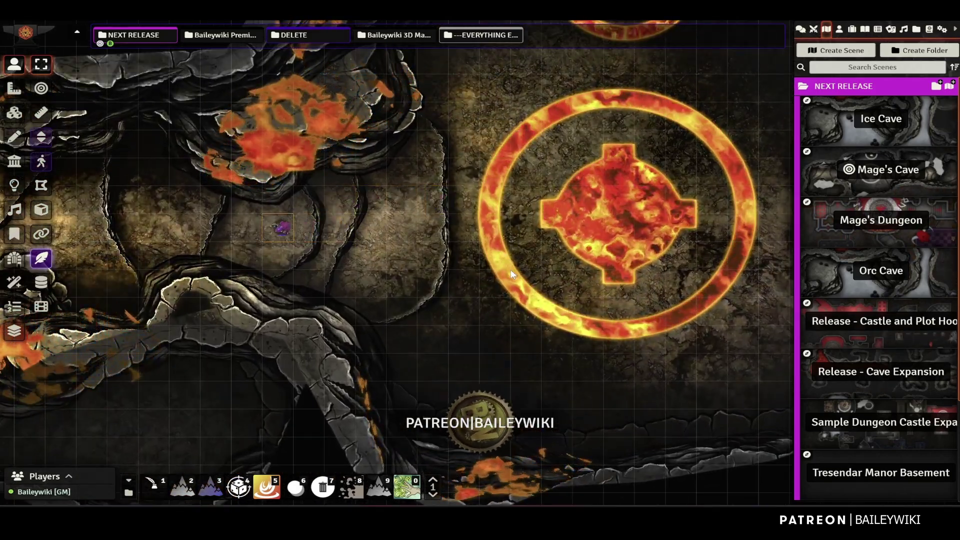
drag(354, 295, 540, 297)
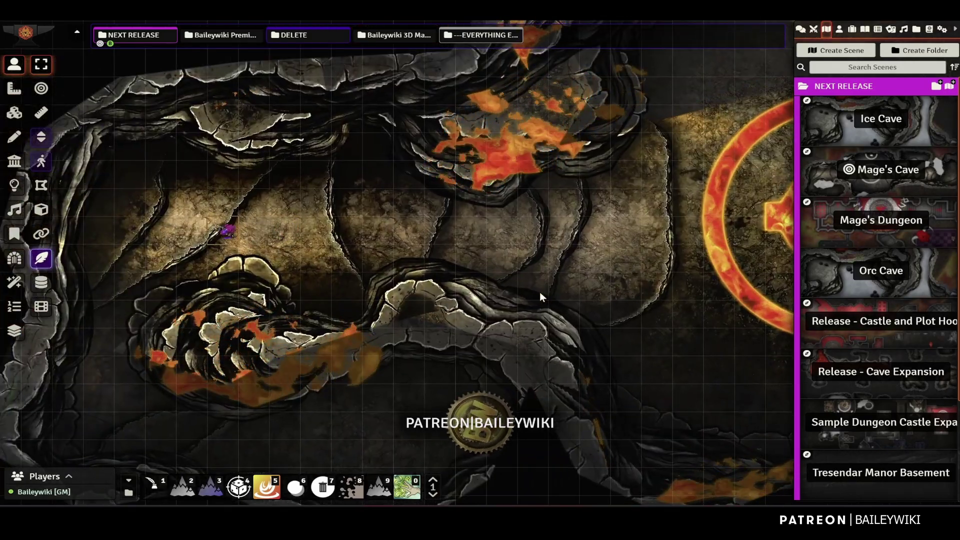
Walk the purple token back east along the passage and across the central chamber to the fire ring's east side
key(Right)
key(Right)
key(Right)
key(Right)
key(Right)
key(Right)
key(Right)
key(Right)
key(Right)
key(Right)
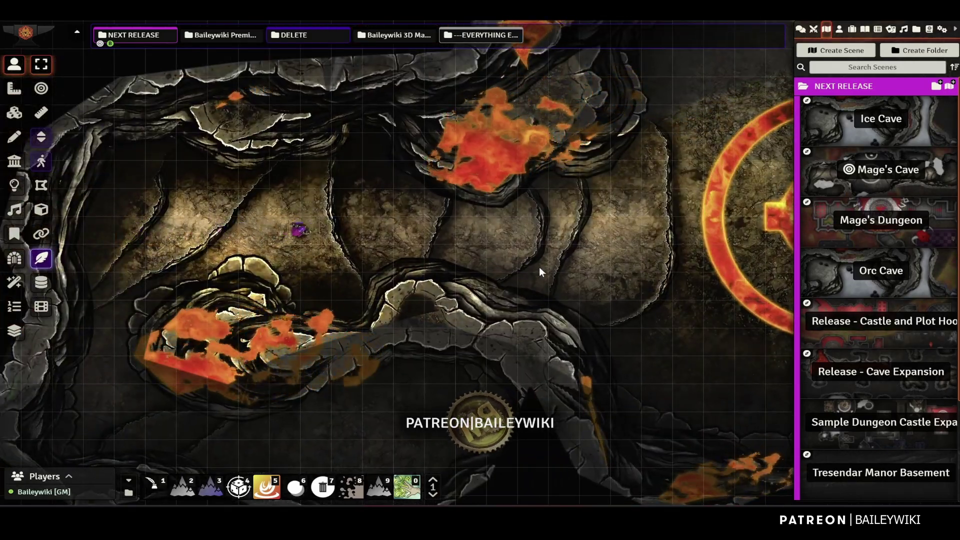
drag(386, 324, 302, 354)
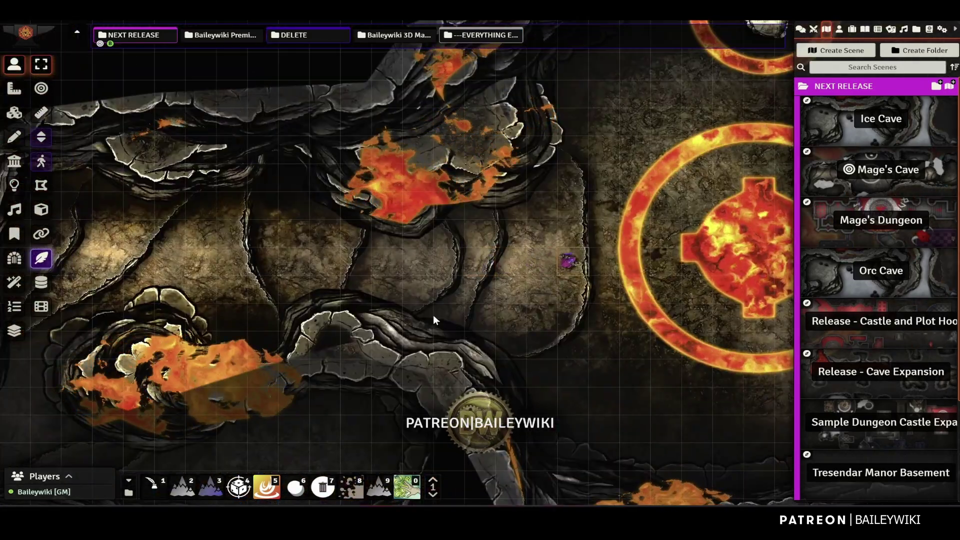
key(Right)
key(Right)
key(Right)
key(Right)
key(Right)
key(Right)
key(Right)
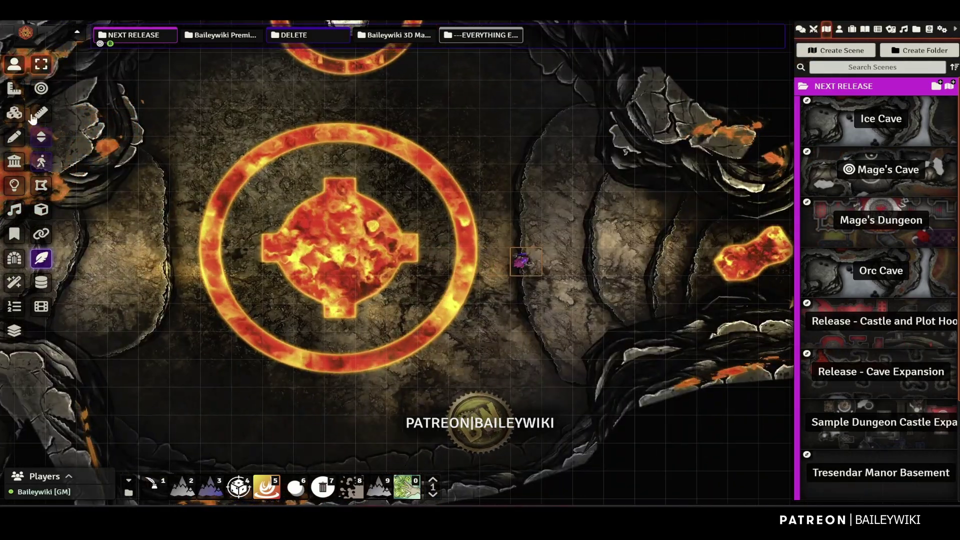
Set the central fire tile to trigger on Movement, using its image instead of its border
click(14, 112)
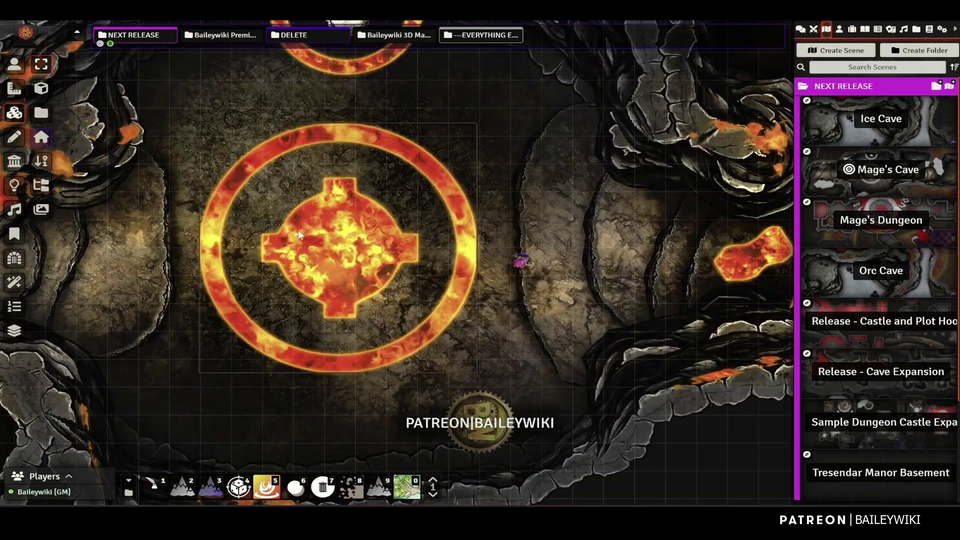
double_click(395, 235)
click(548, 176)
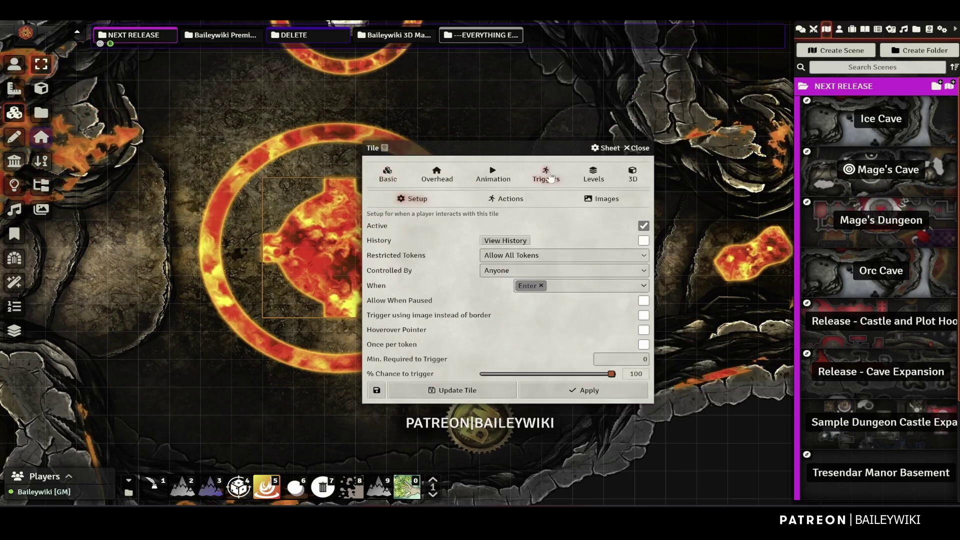
click(544, 287)
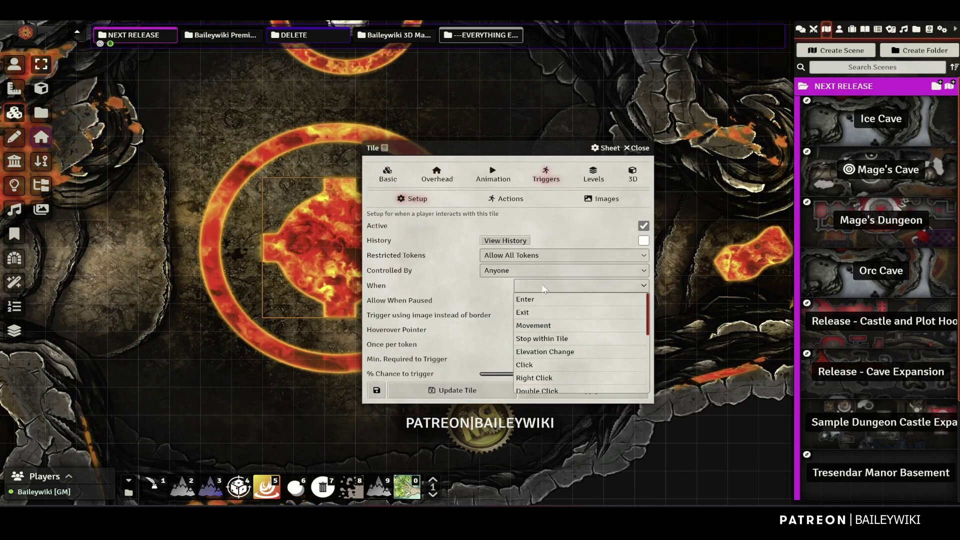
click(538, 326)
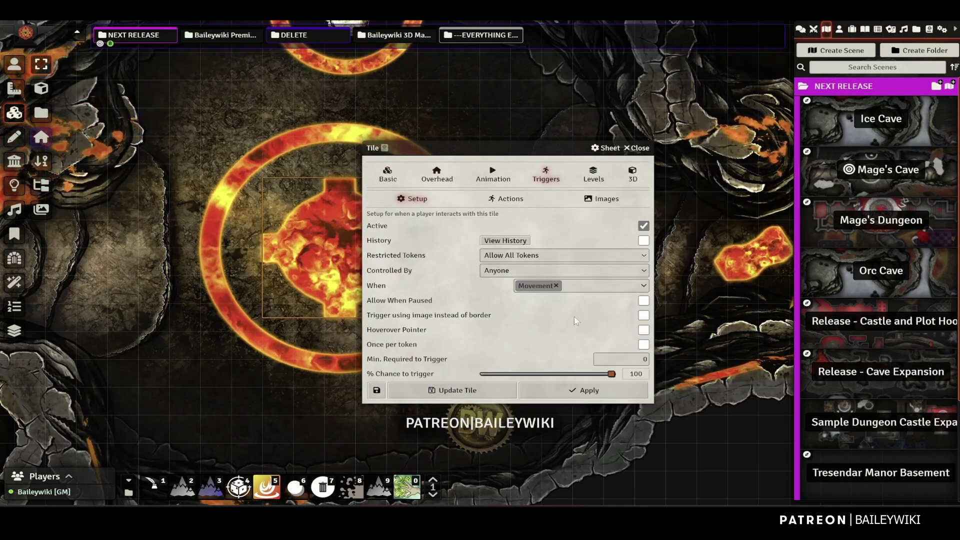
Add a Hurt/Heal action of - [[1d4]] on the triggering token with Blind GM Roll and no chat message, and update the tile
click(504, 200)
click(626, 217)
click(462, 255)
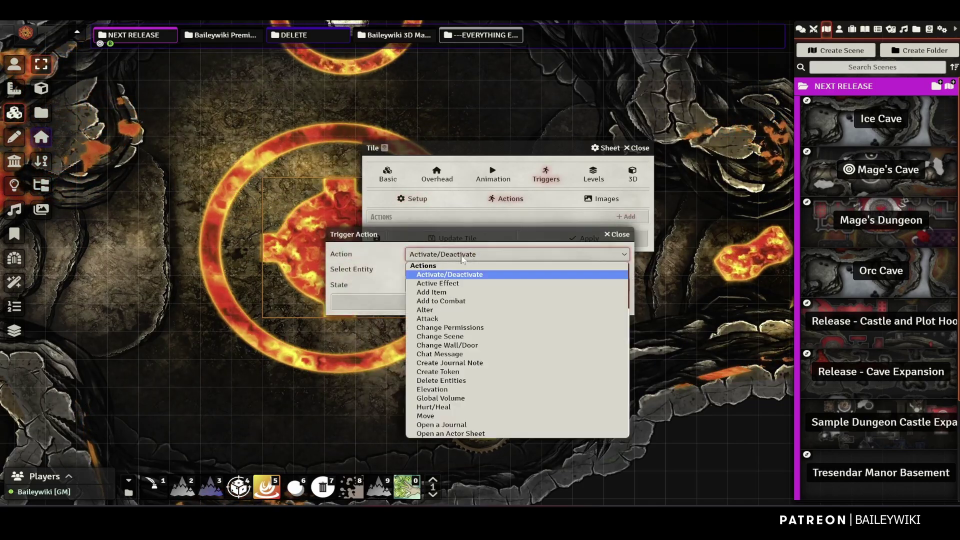
click(440, 407)
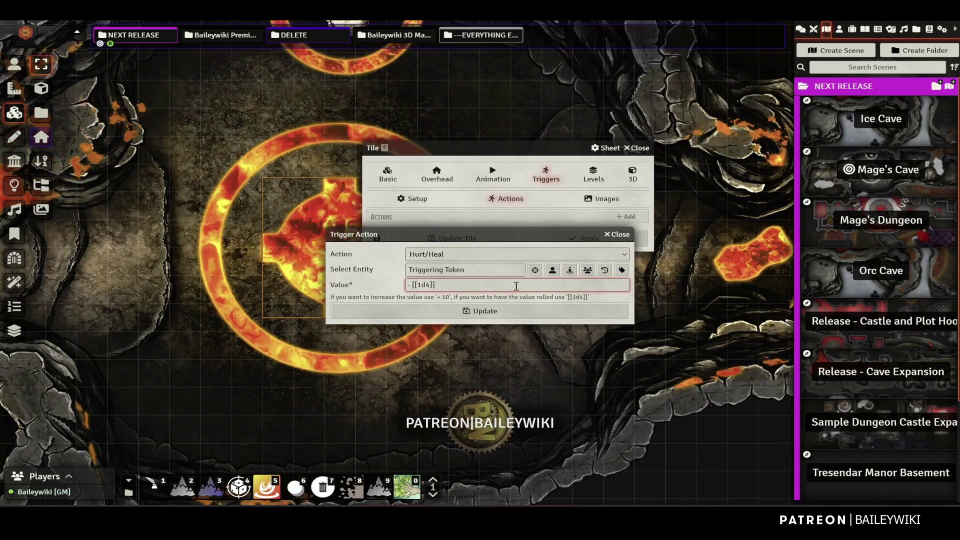
click(504, 308)
click(584, 323)
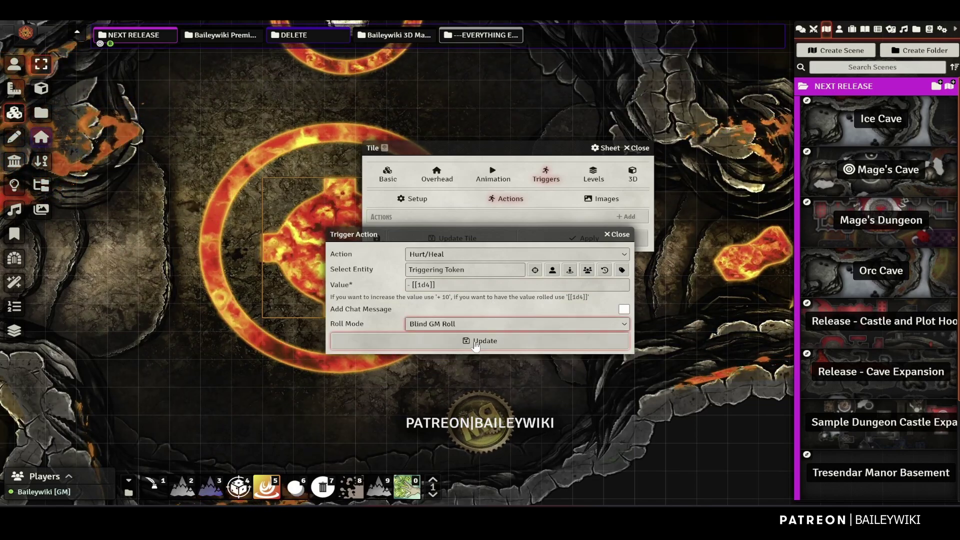
click(485, 341)
click(436, 251)
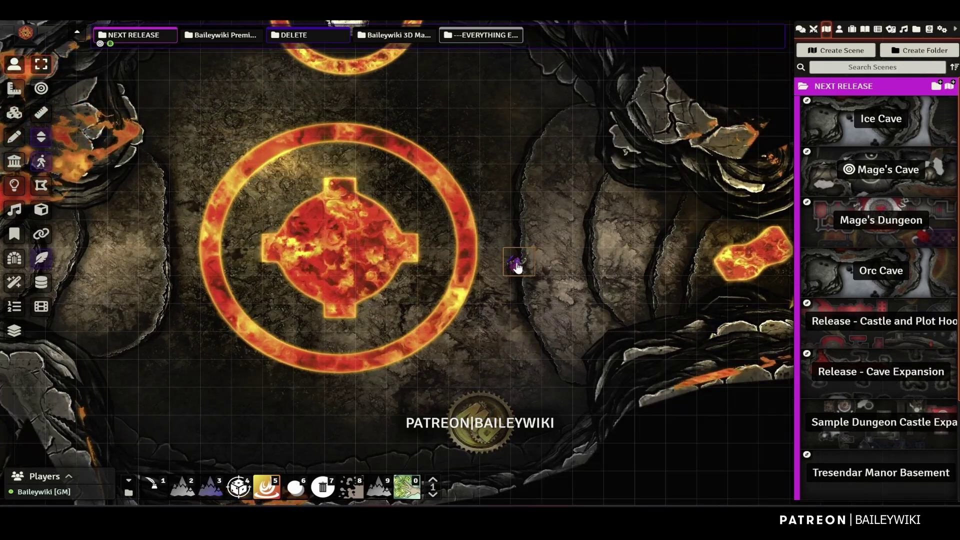
Test the trigger by walking the token west onto the central fire tile and back east out of the ring
key(Left)
key(Left)
key(Left)
key(Left)
key(Left)
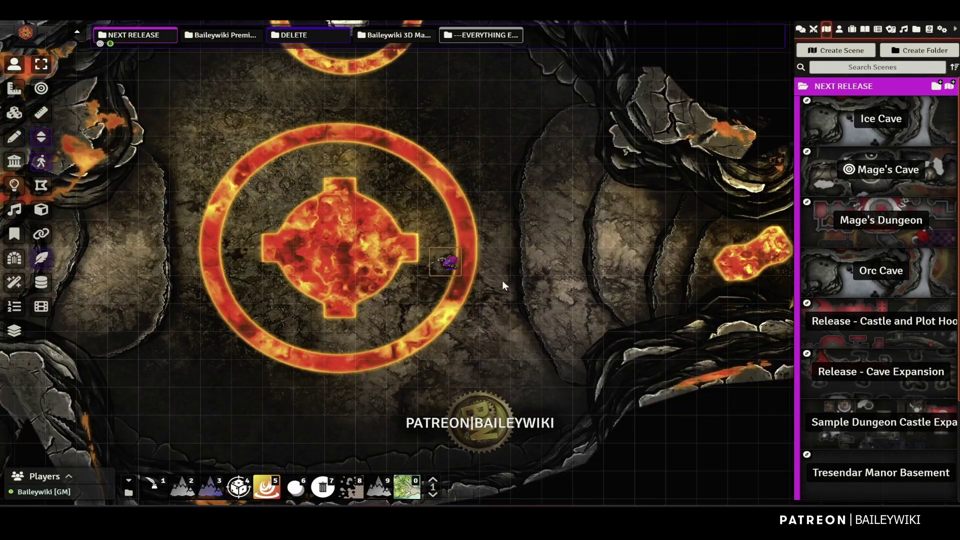
scroll(493, 282, up, 10)
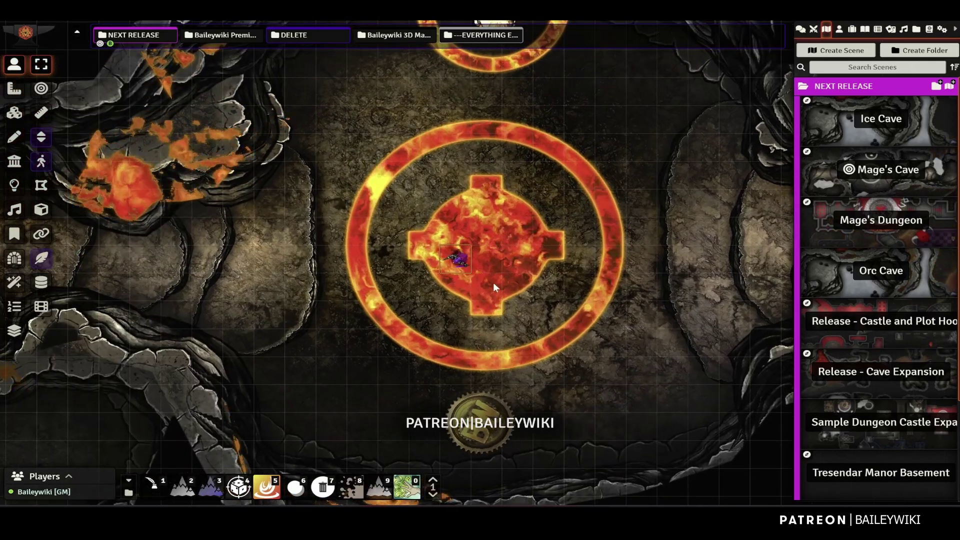
key(Right)
key(Right)
key(Right)
key(Right)
key(Right)
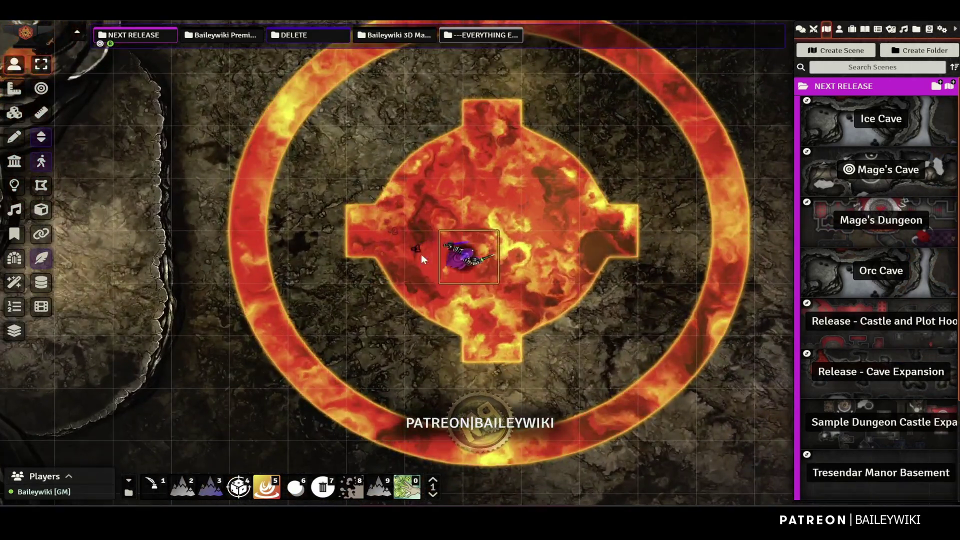
key(Right)
key(Right)
Start a mass copy of the central fire tile, including its trigger setup fields such as Restricted Tokens, Controlled By and When
drag(492, 304, 339, 309)
click(14, 113)
click(346, 229)
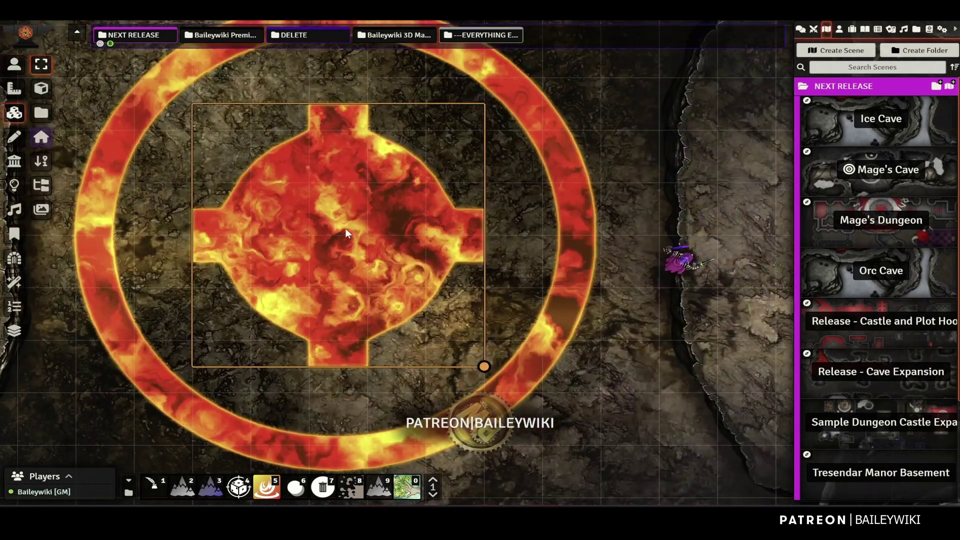
key(shift+c)
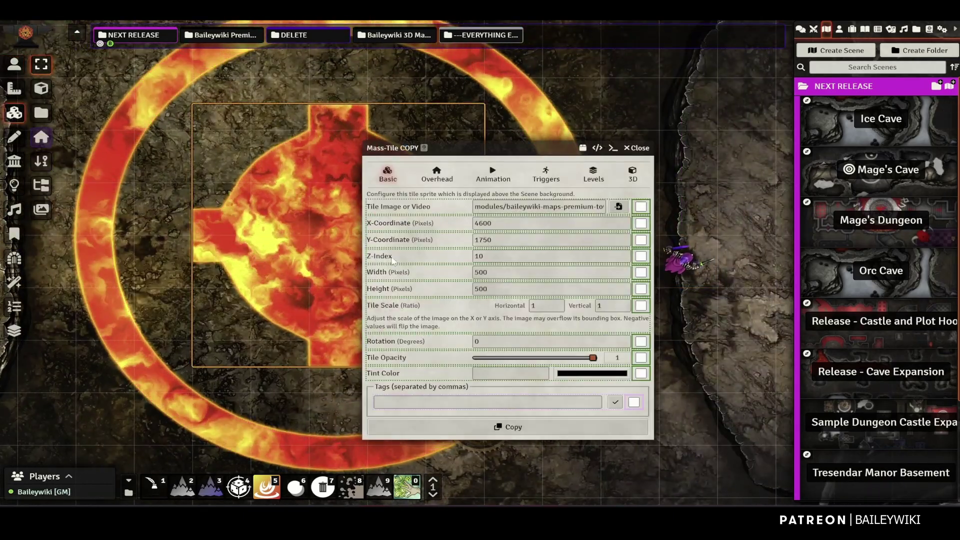
click(546, 174)
click(641, 242)
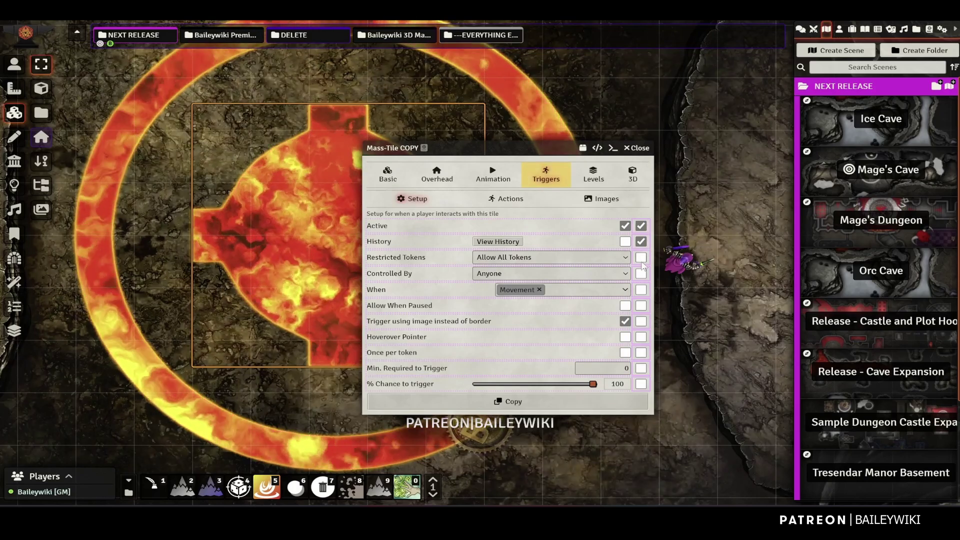
click(640, 274)
click(641, 290)
click(640, 306)
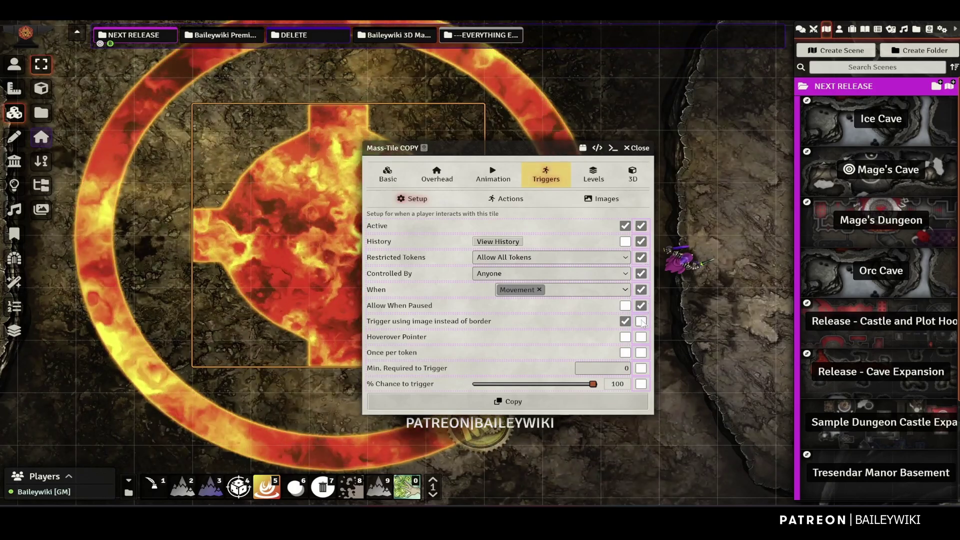
Include the tile's trigger actions in the mass copy and copy the chosen data
click(506, 199)
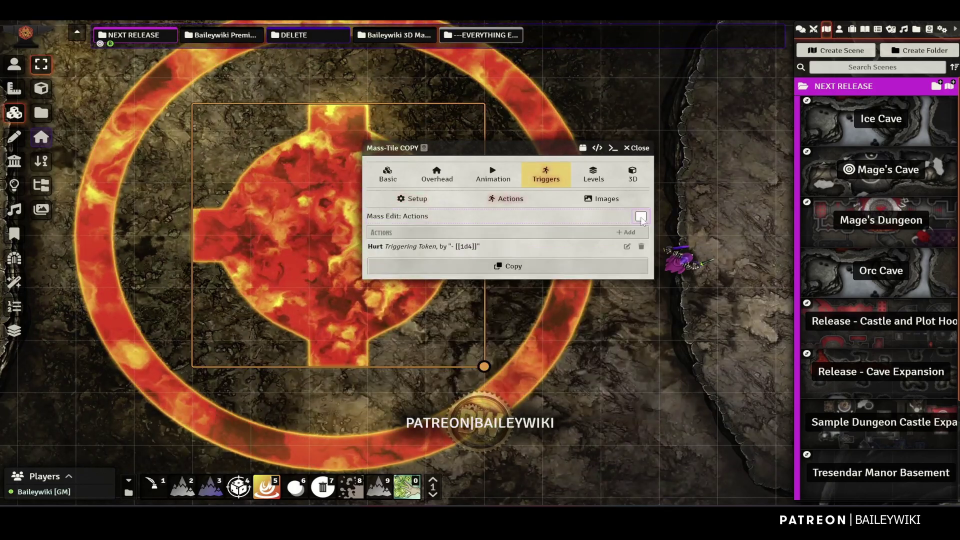
click(641, 216)
click(568, 266)
click(568, 284)
Select three other fire tiles and paste the copied trigger data onto them
scroll(568, 284, down, 10)
drag(603, 183, 626, 293)
shift+click(478, 150)
shift+click(374, 151)
key(ctrl+v)
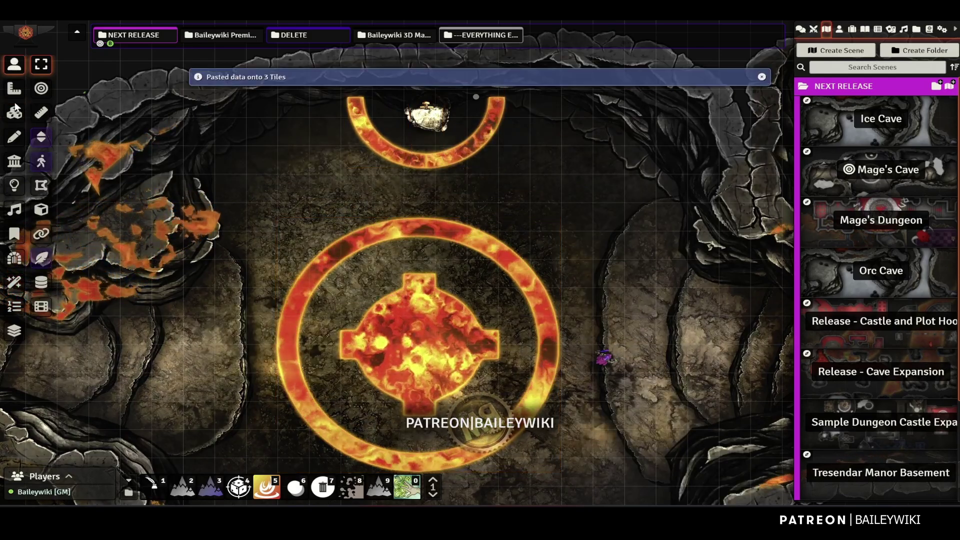
Check the trigger actions of the large outer fire ring tile and close its configuration
double_click(332, 255)
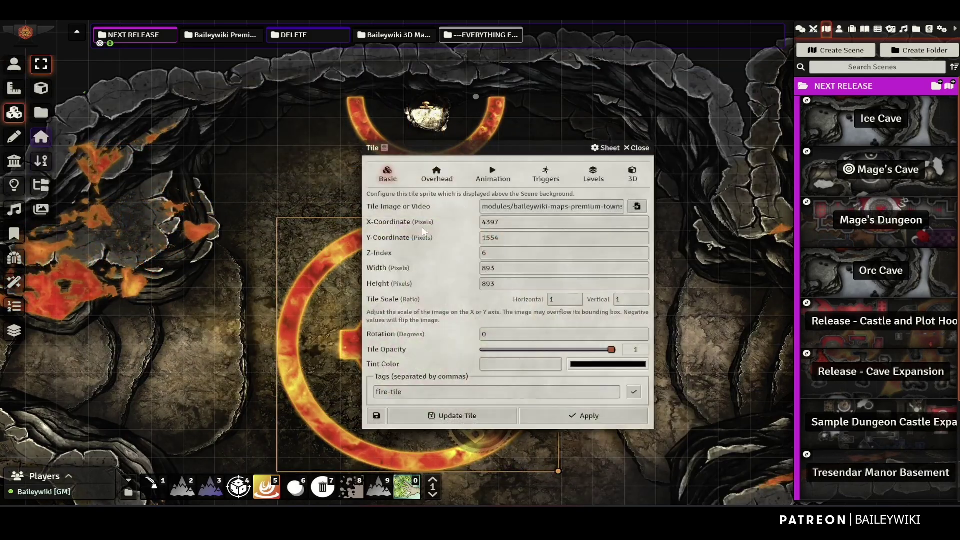
click(546, 174)
click(515, 200)
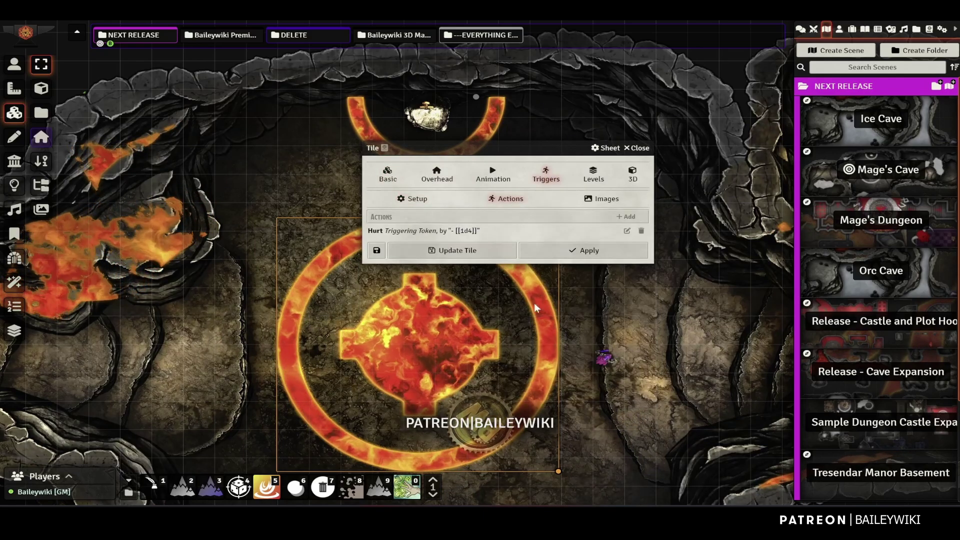
click(635, 148)
Walk the purple token west across the outer fire ring to test its damage trigger
click(14, 64)
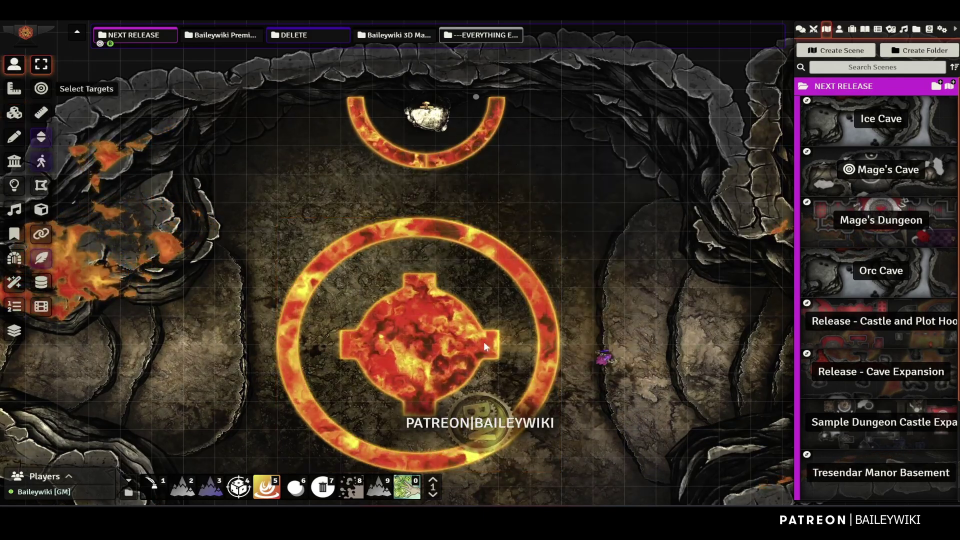
click(614, 361)
key(Left)
key(Left)
scroll(632, 380, up, 2)
scroll(630, 380, up, 3)
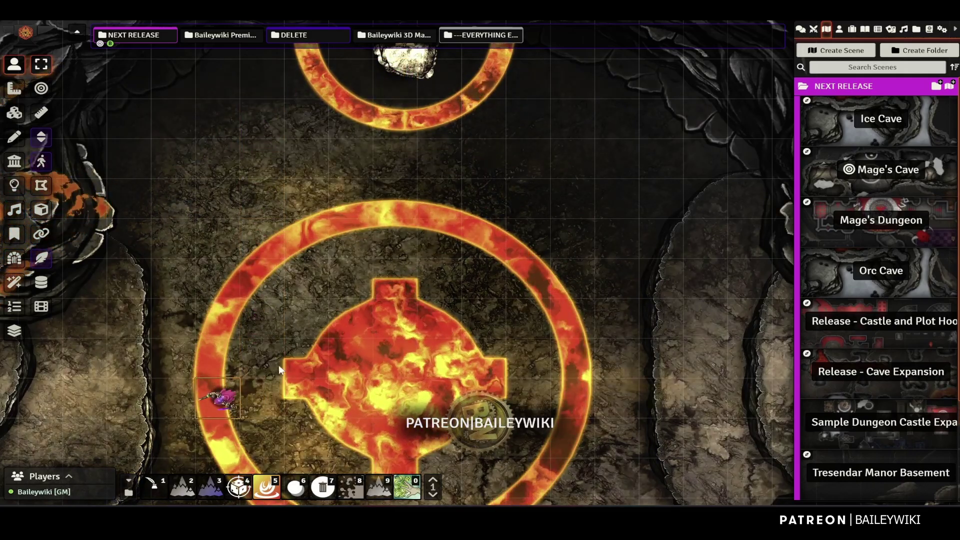
Set the purple token's resource bar value to 1
right_click(223, 398)
click(217, 430)
text(1)
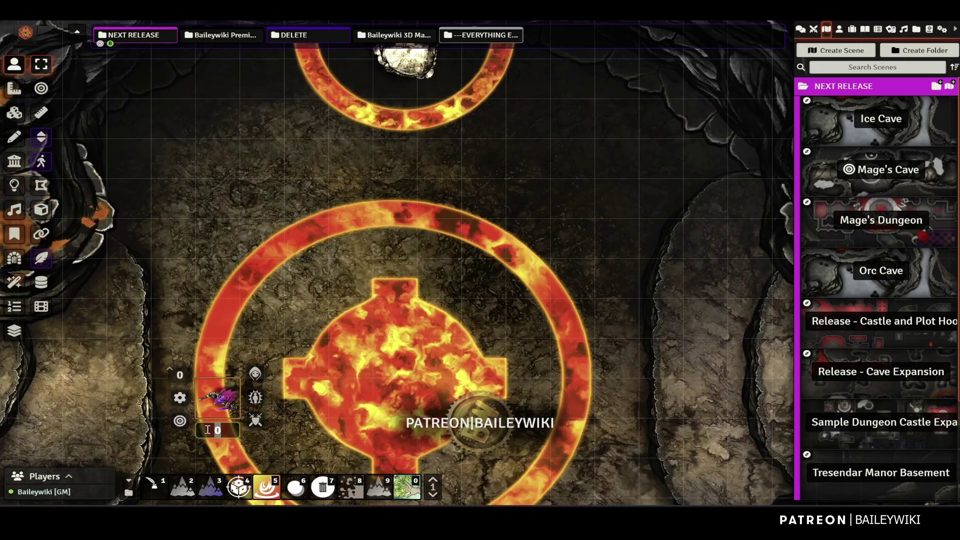
key(Return)
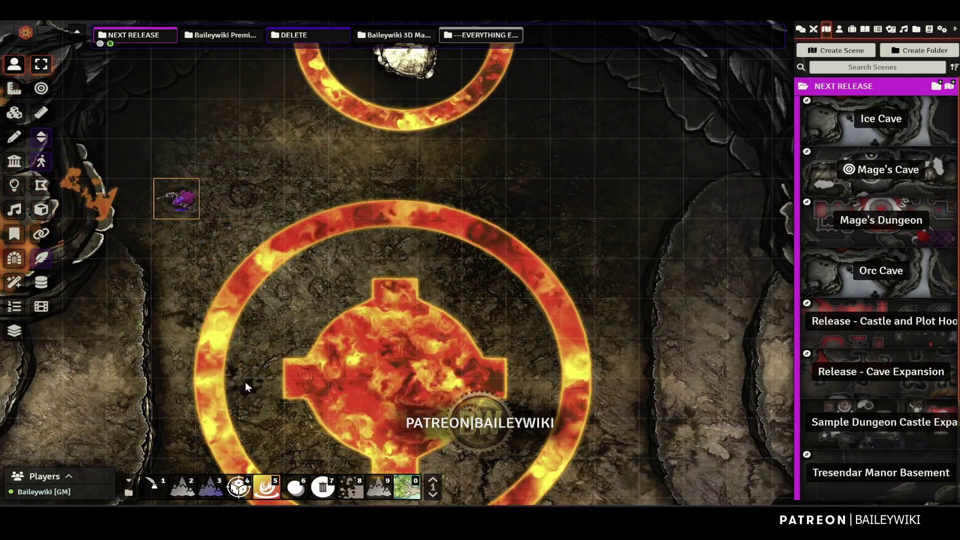
scroll(245, 382, down, 6)
scroll(252, 380, down, 11)
drag(292, 350, 239, 298)
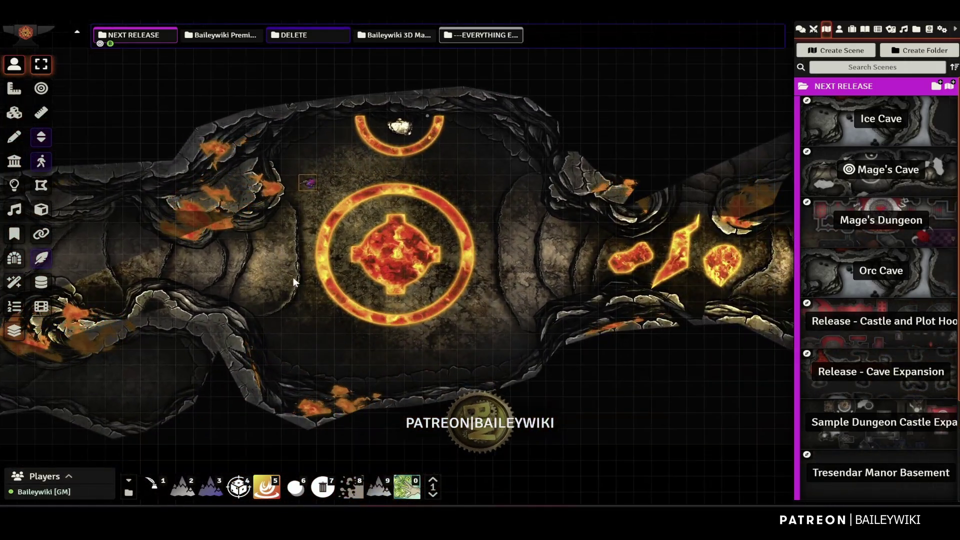
scroll(294, 277, down, 2)
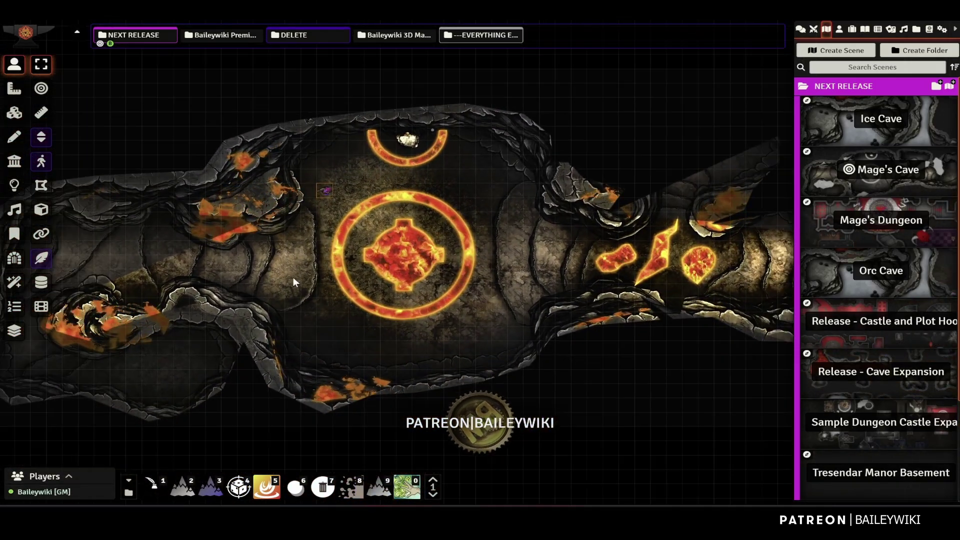
Place an ambient sound about 104 ft in radius at the central fire circle, using lava-loop.ogg as its source file
click(15, 210)
drag(396, 254, 628, 332)
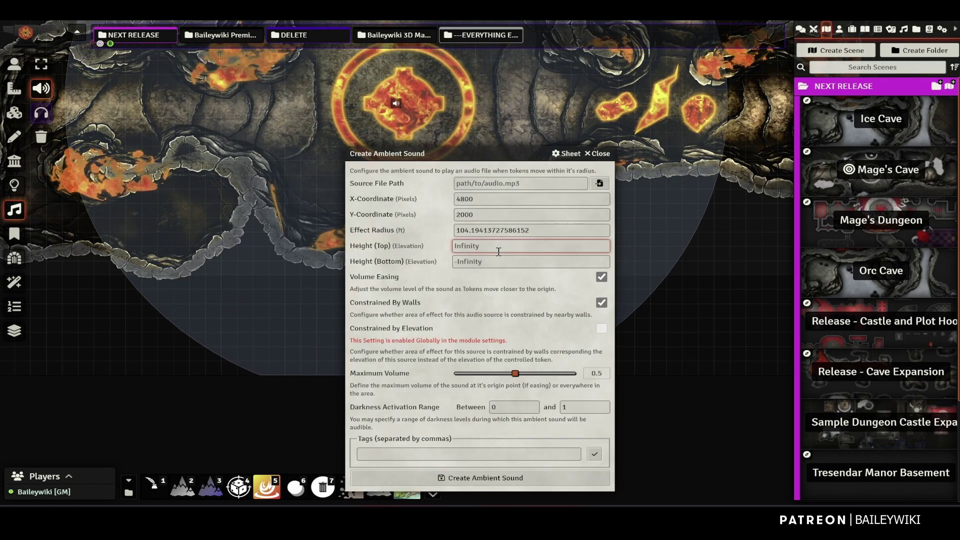
click(600, 184)
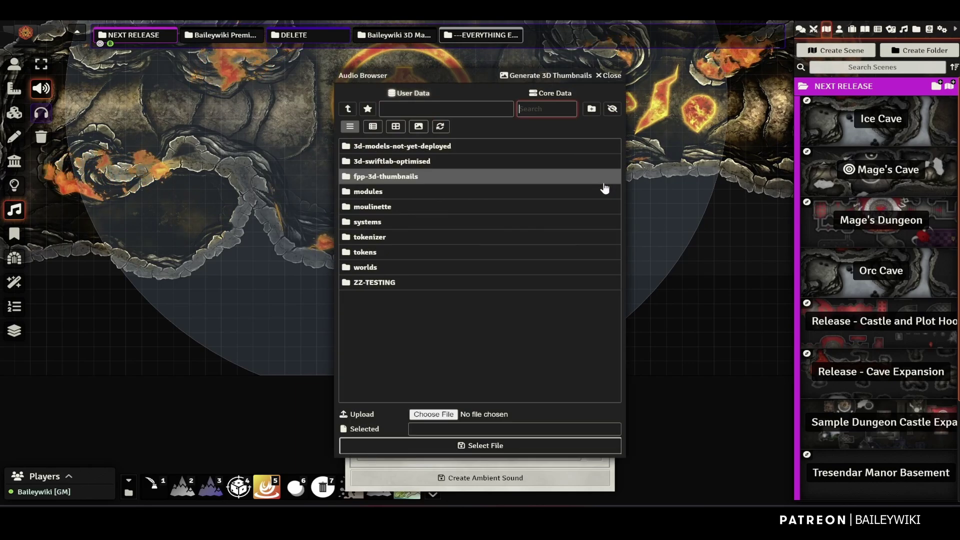
click(369, 111)
click(389, 173)
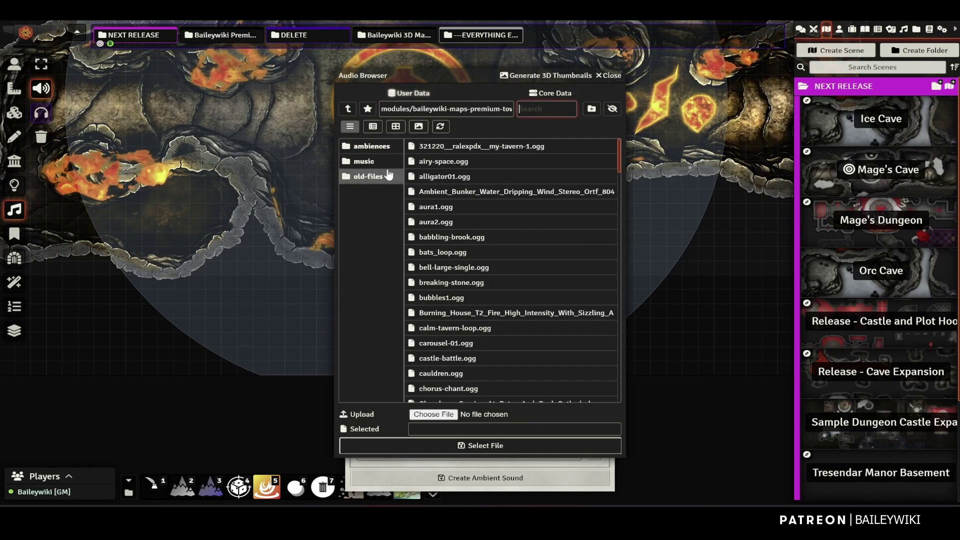
click(531, 111)
text(lav)
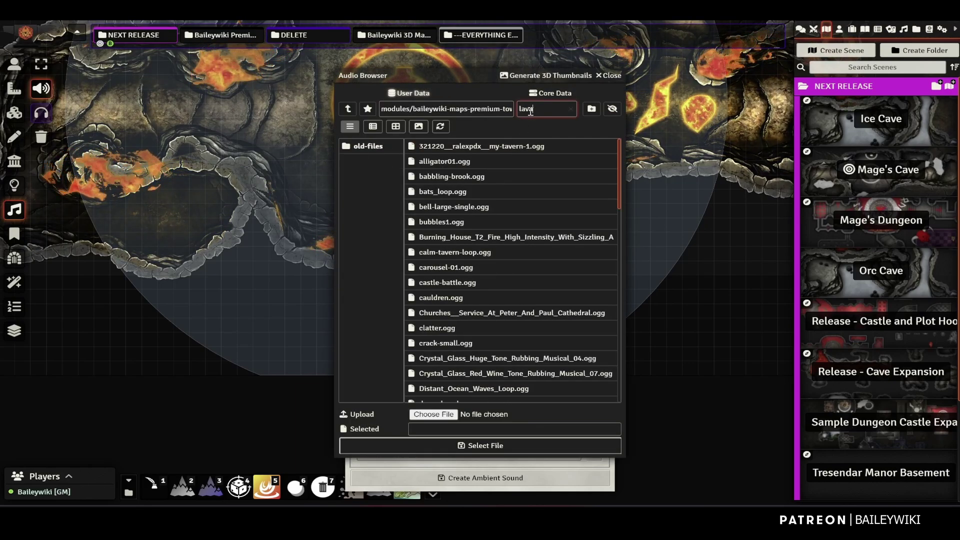
click(429, 148)
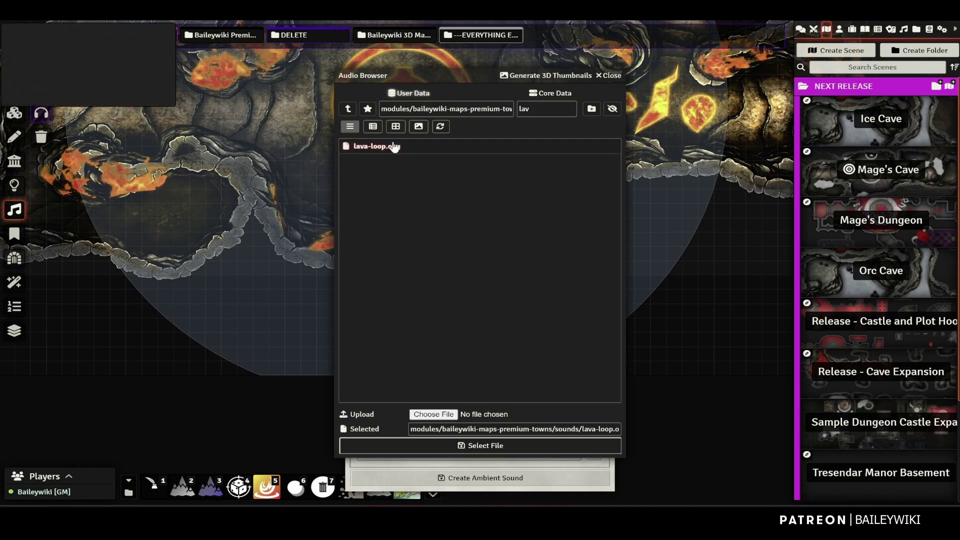
click(483, 448)
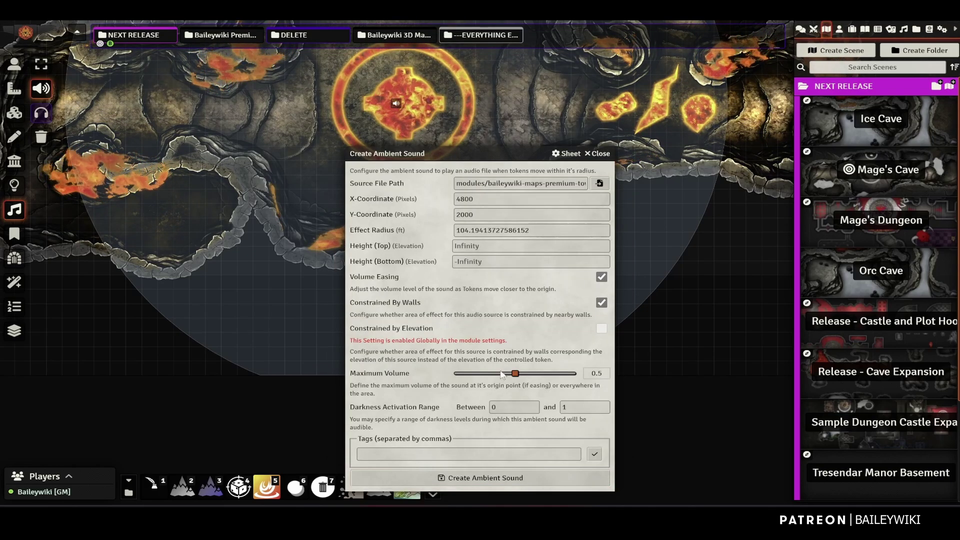
click(509, 479)
Move the purple token from beside the fire ring into the west passage to test the ambient sound
click(11, 67)
drag(563, 127, 486, 201)
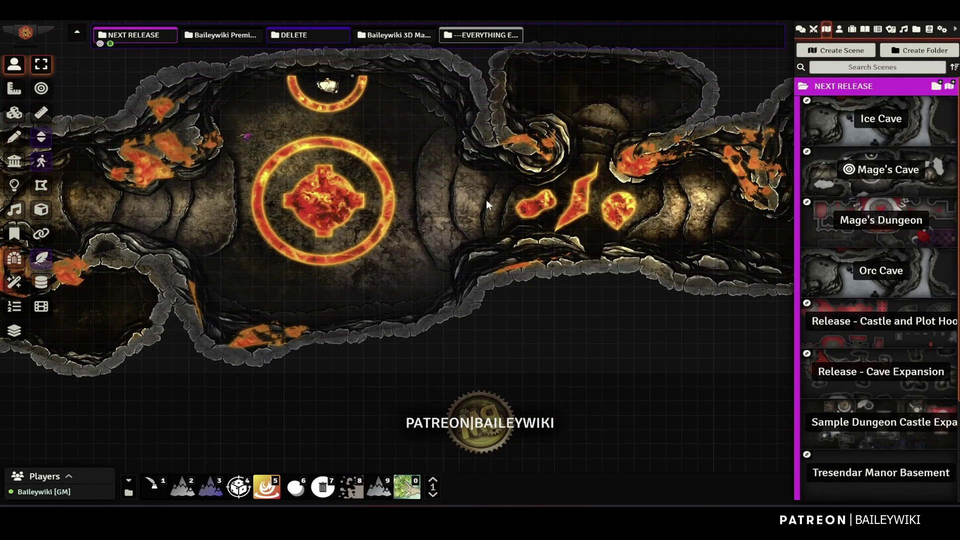
click(245, 136)
scroll(239, 206, up, 10)
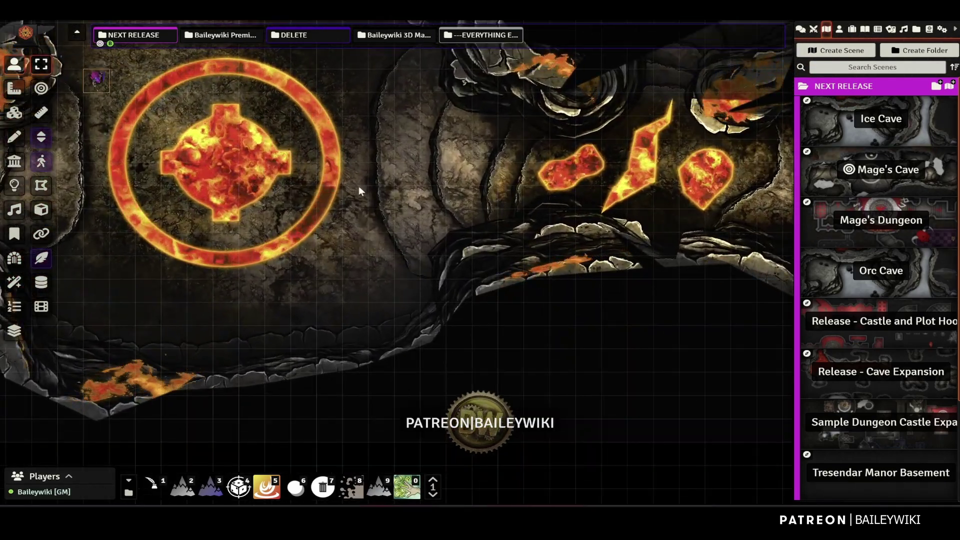
drag(392, 186, 533, 178)
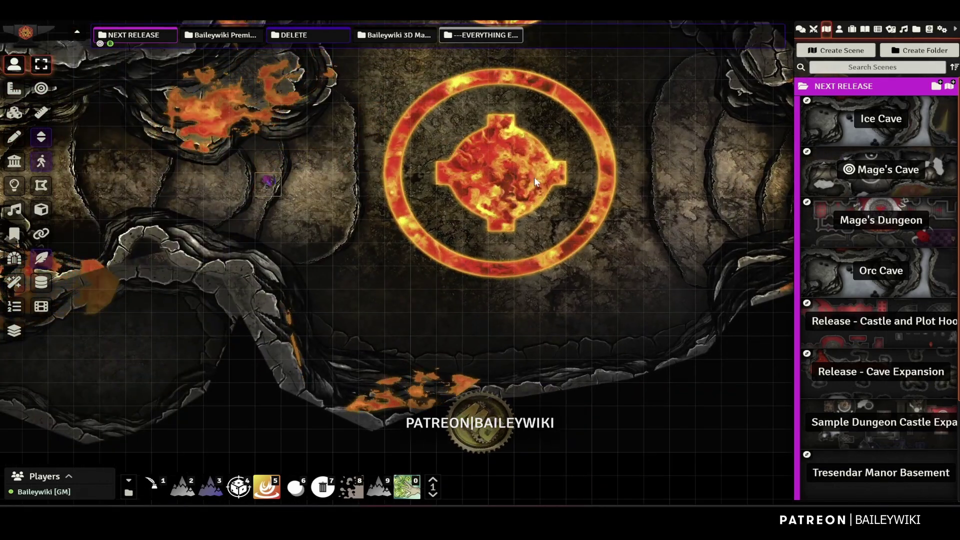
scroll(629, 191, down, 2)
scroll(623, 190, up, 1)
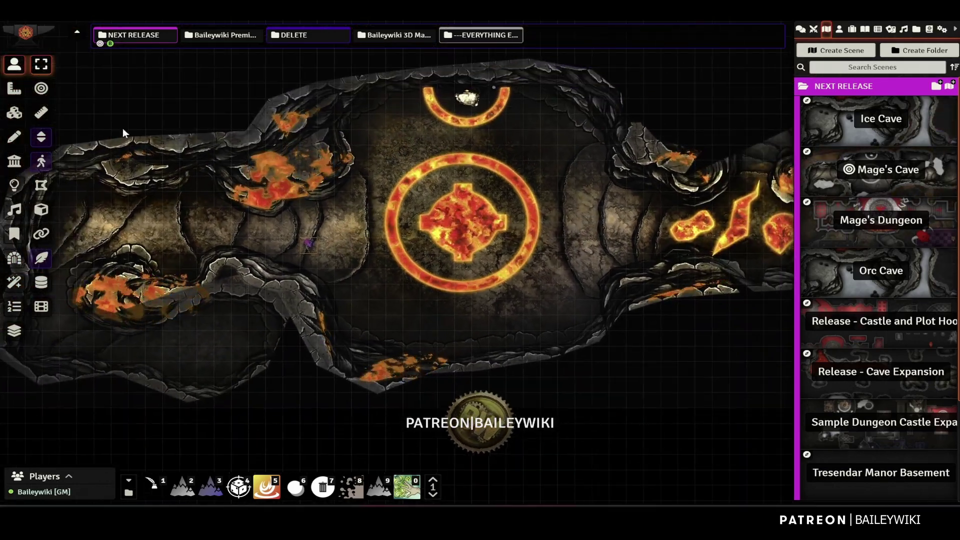
Add the bold runic lettering ring from the magic-circle-scripts decor folder as a tile around the central fire circle
click(14, 112)
click(41, 114)
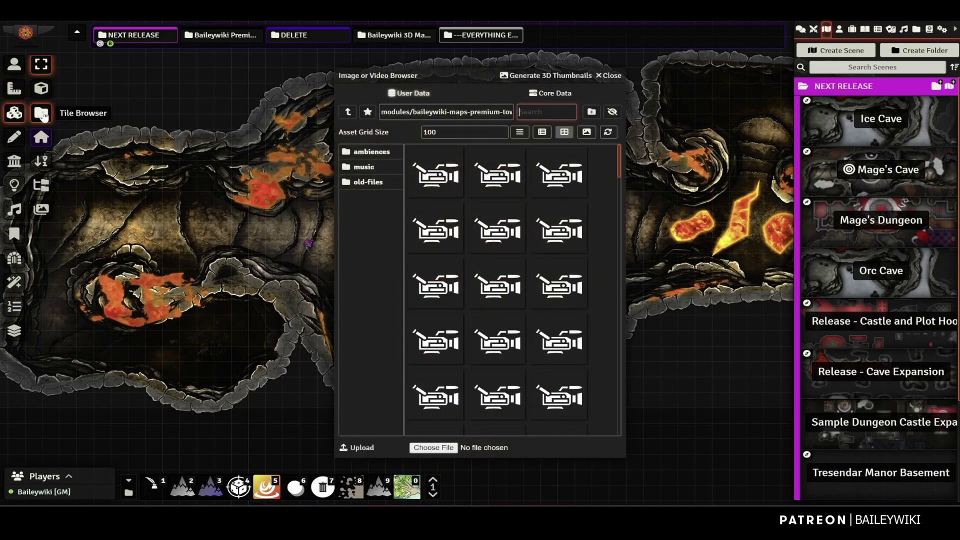
click(347, 112)
click(359, 228)
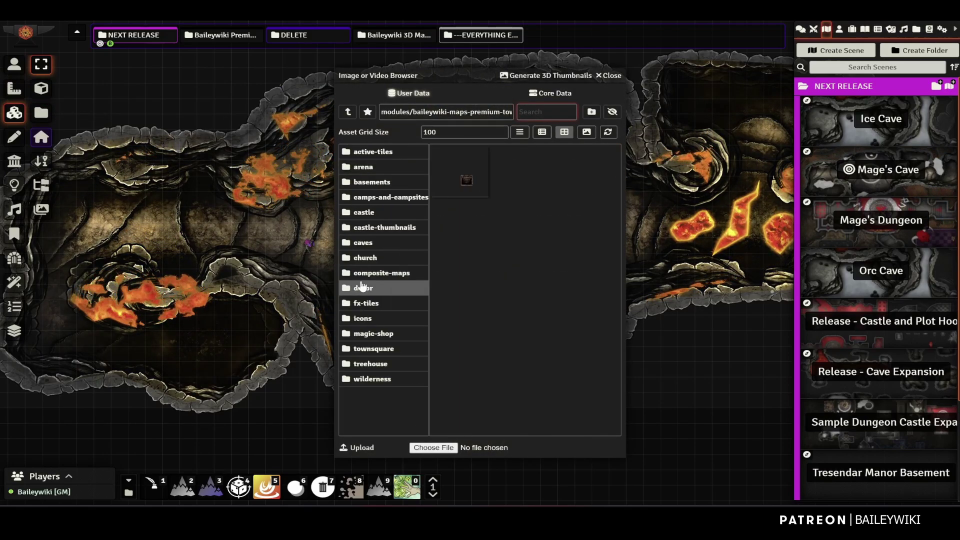
click(362, 288)
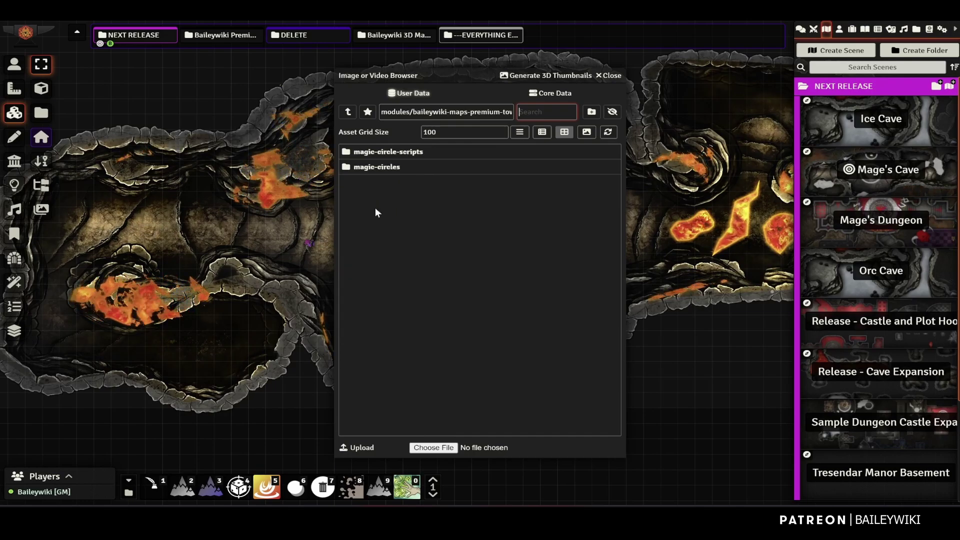
click(390, 152)
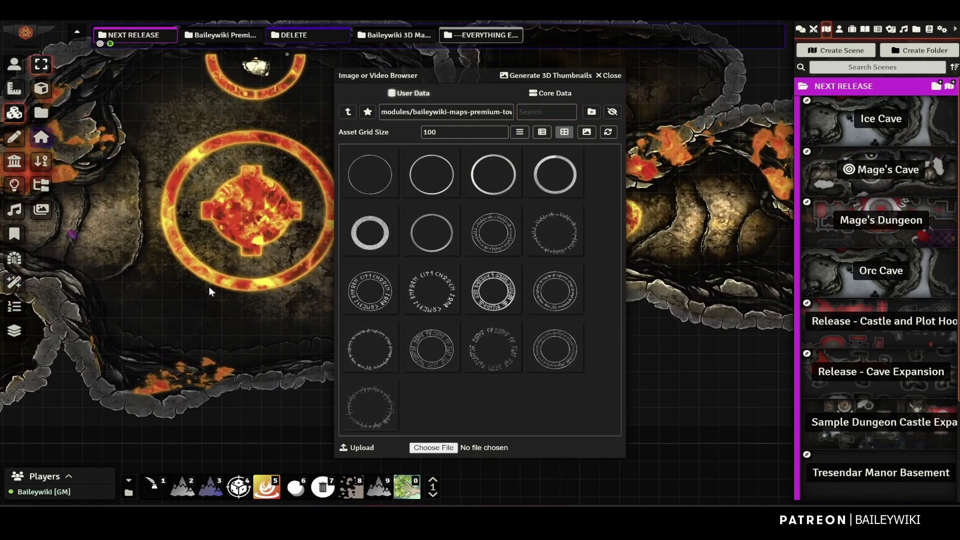
mouse_move(444, 307)
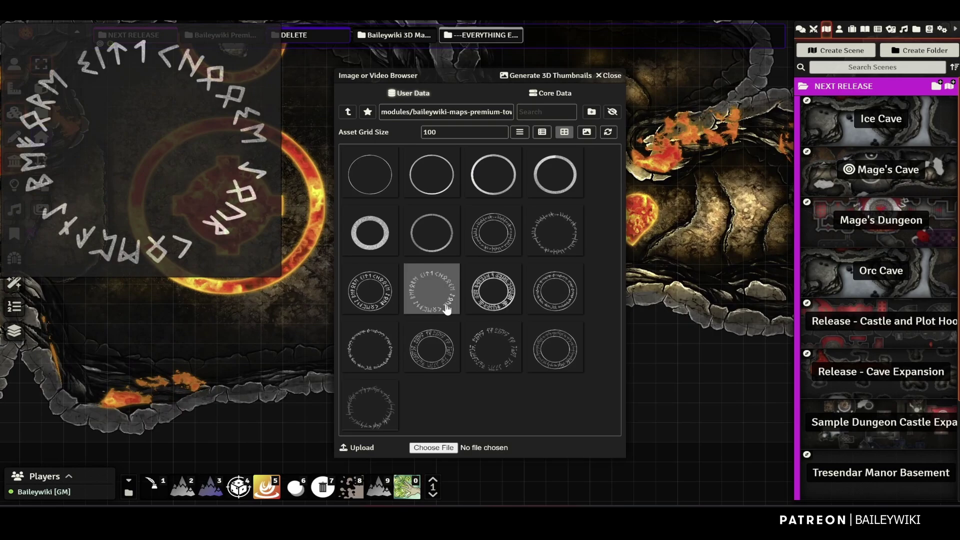
click(407, 290)
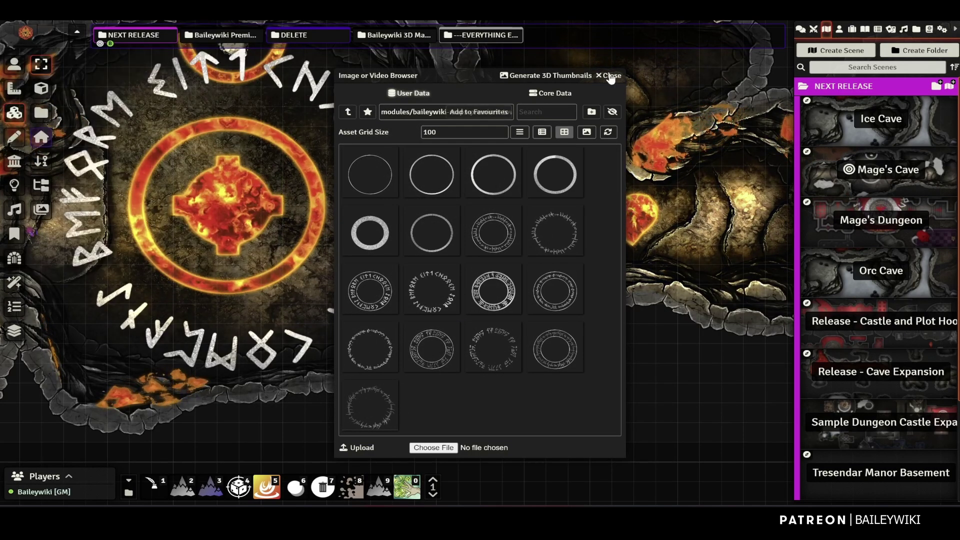
click(610, 75)
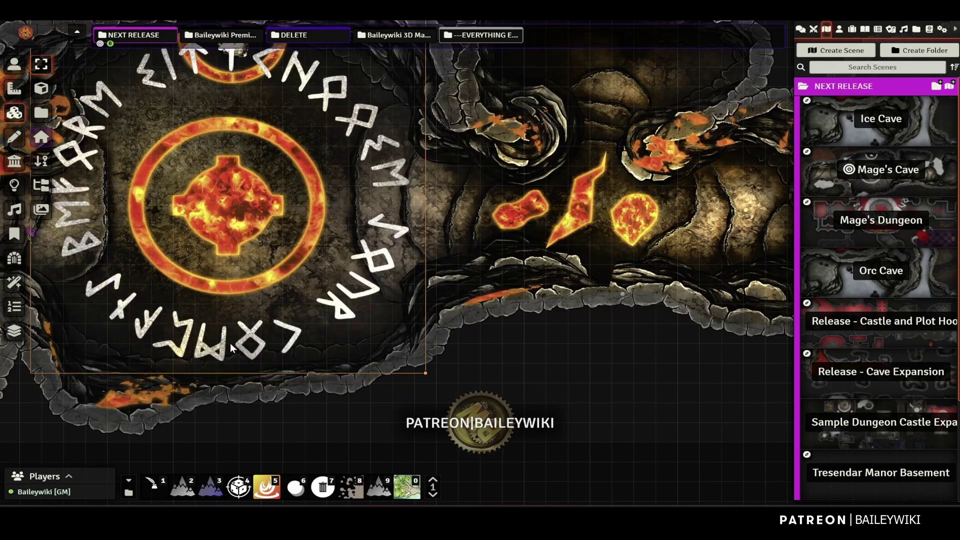
Tint the rune ring tile golden orange (231, 171, 60) by sampling the central fire
double_click(338, 313)
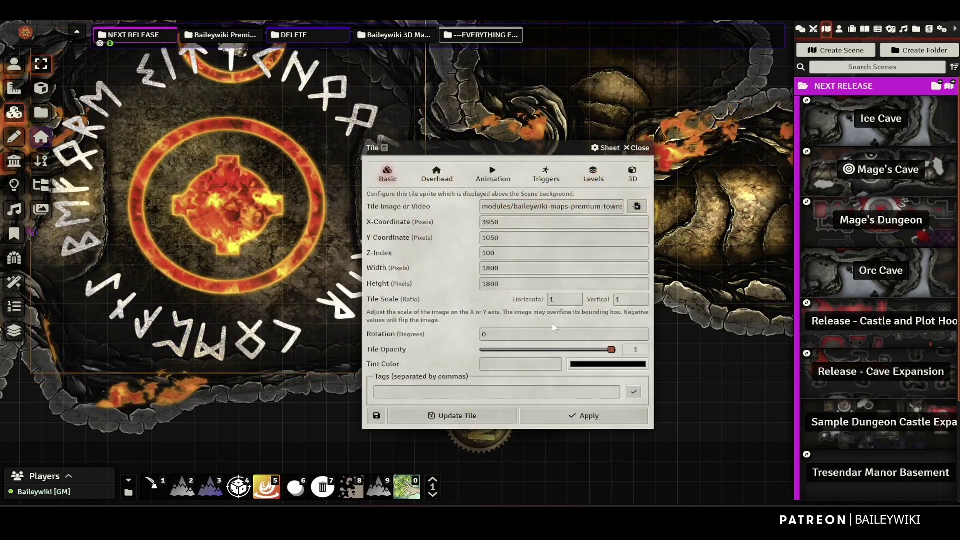
click(614, 366)
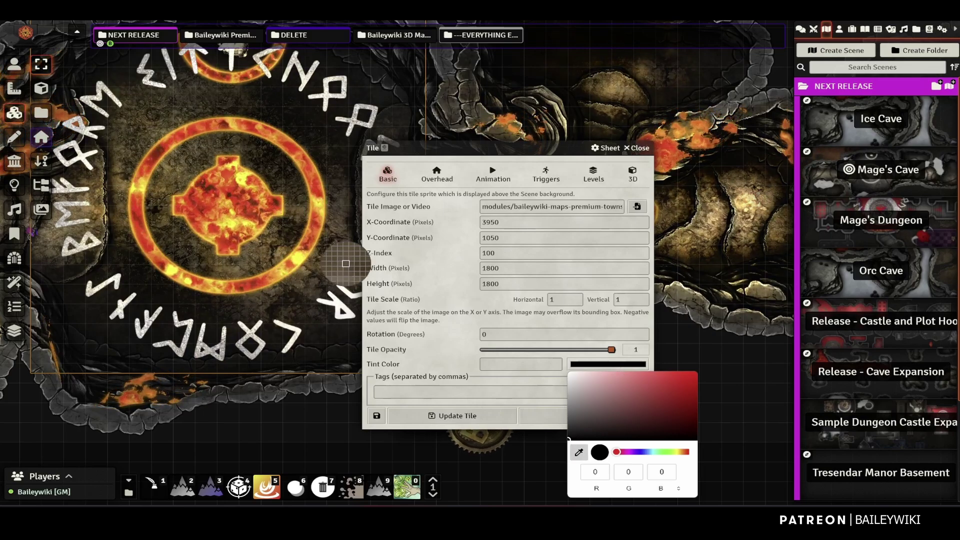
click(224, 209)
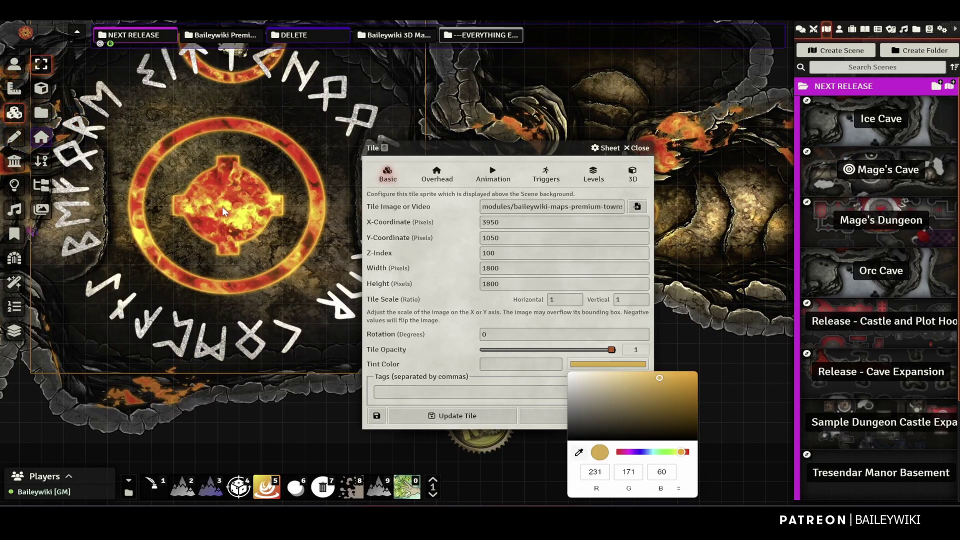
click(406, 267)
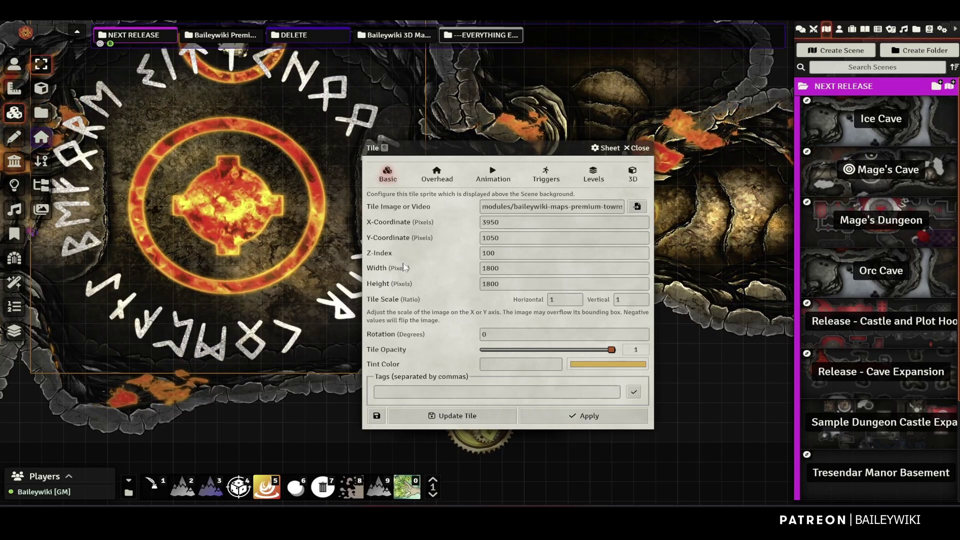
click(467, 419)
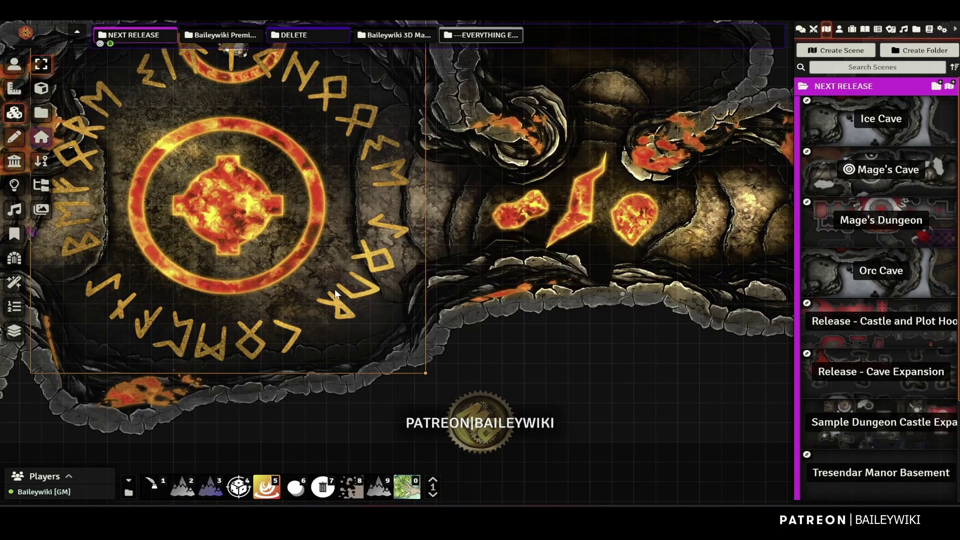
Shrink the rune ring tile to about 792 px square and centre it between the outer fire ring and the inner fire
drag(425, 373, 267, 231)
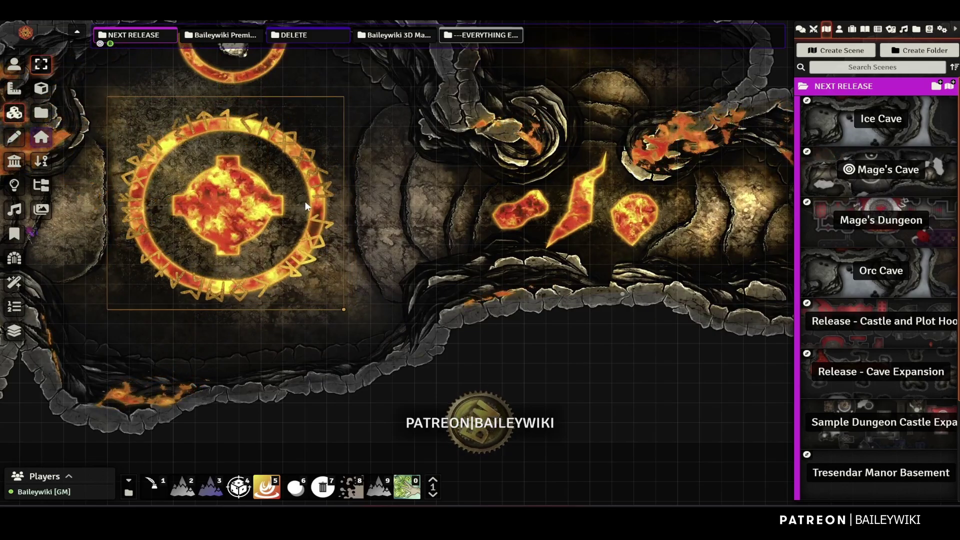
scroll(307, 200, up, 7)
drag(308, 199, 551, 218)
scroll(550, 218, down, 1)
scroll(464, 140, down, 2)
drag(224, 126, 265, 158)
scroll(255, 147, down, 3)
scroll(525, 280, up, 3)
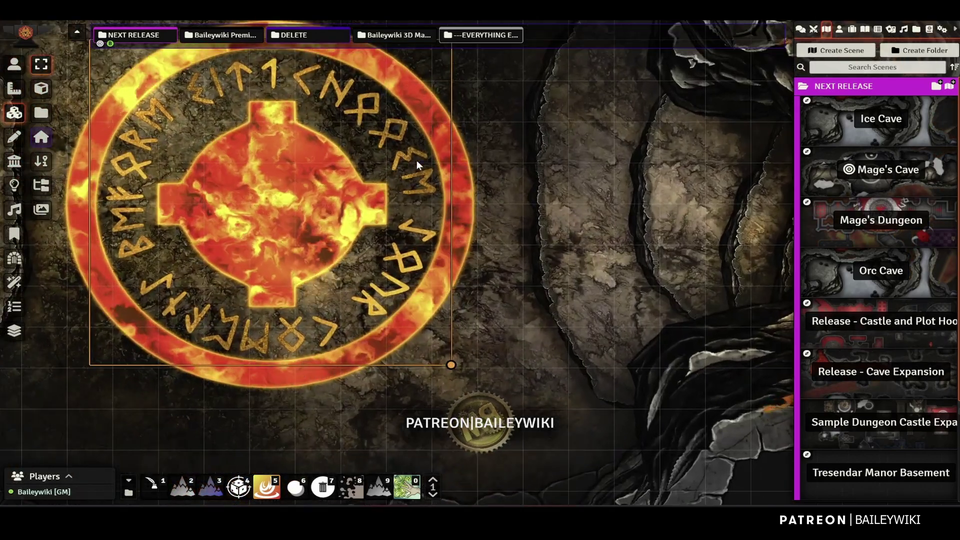
Set the rune ring tile's opacity to 0.45
double_click(411, 158)
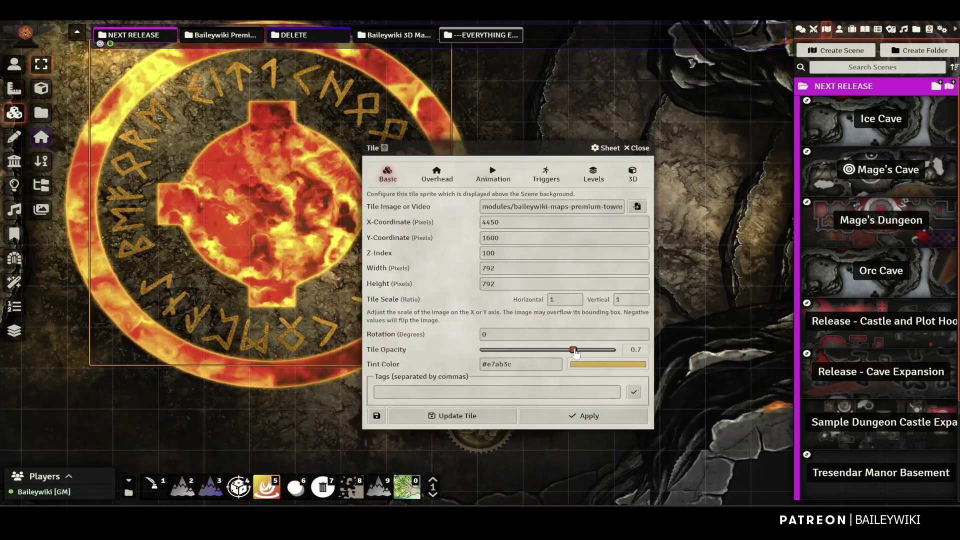
drag(575, 353, 541, 352)
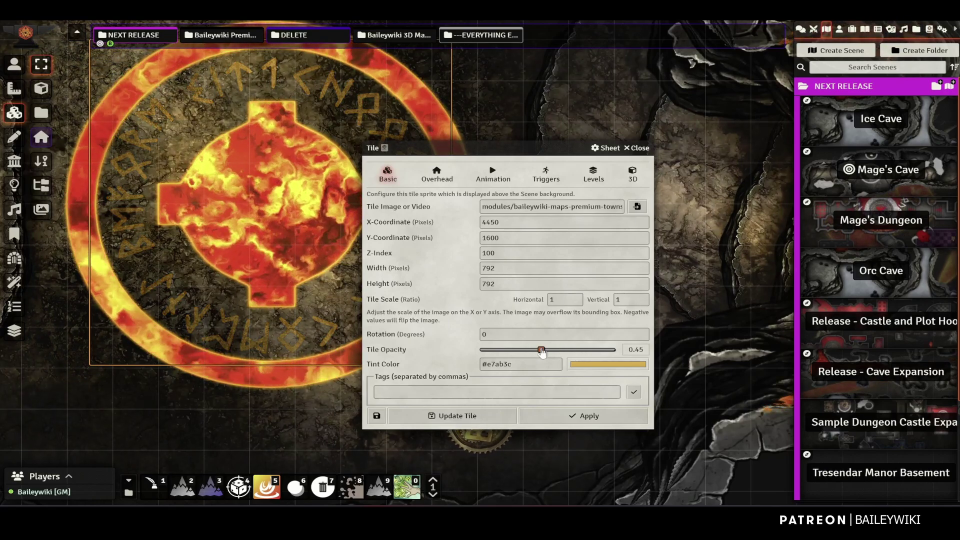
click(484, 416)
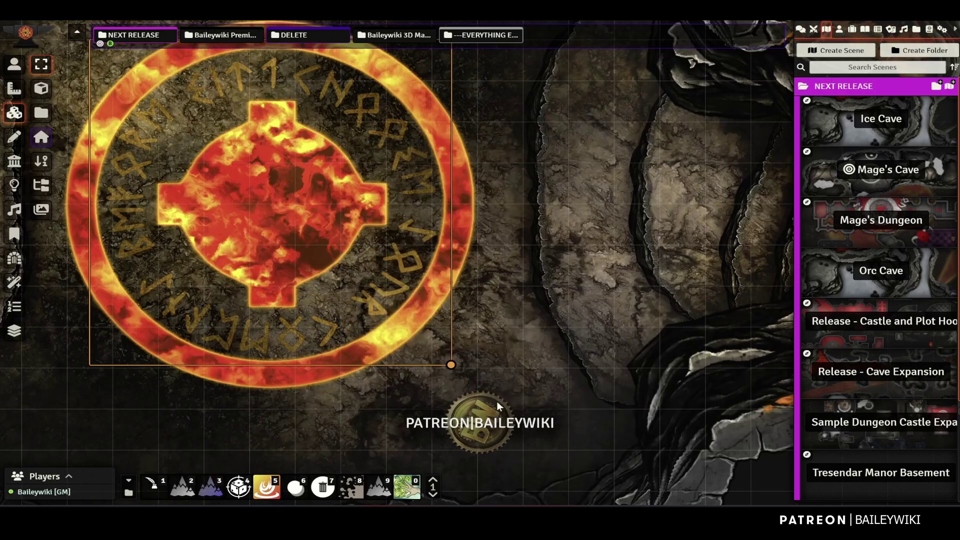
Search the macros directory for "fire"
click(128, 492)
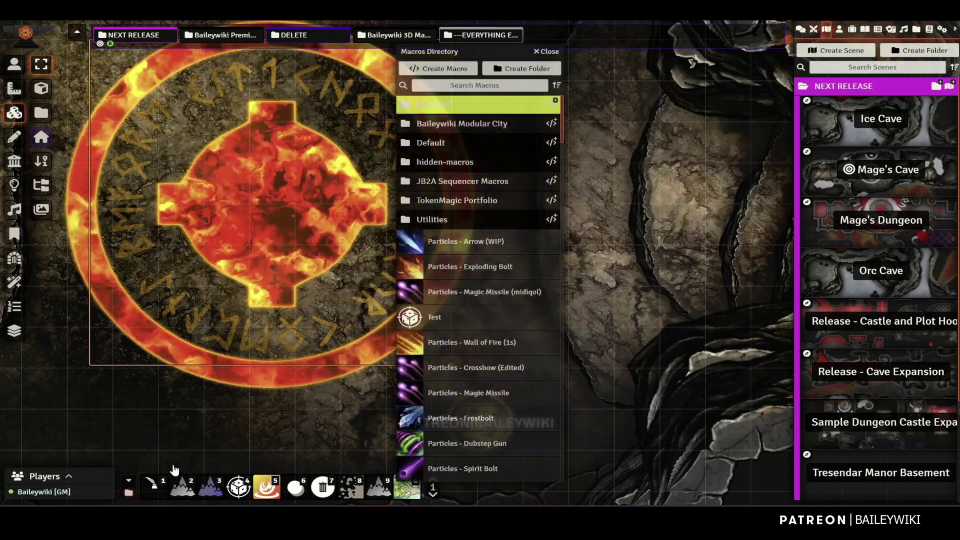
click(479, 83)
text(fire)
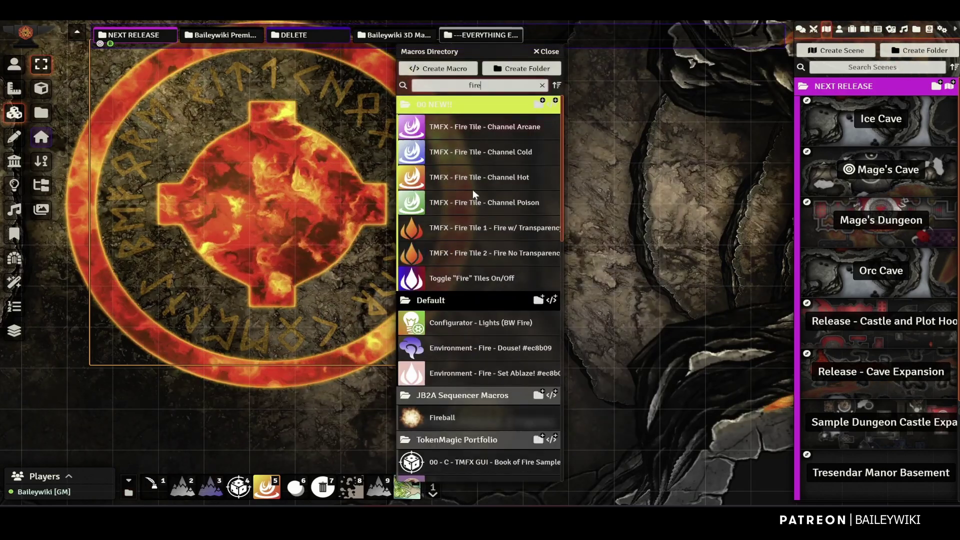
Try the "TMFX - Fire Tile 2 - Fire No Transparency" macro on the rune ring tile and remove the filter
click(492, 253)
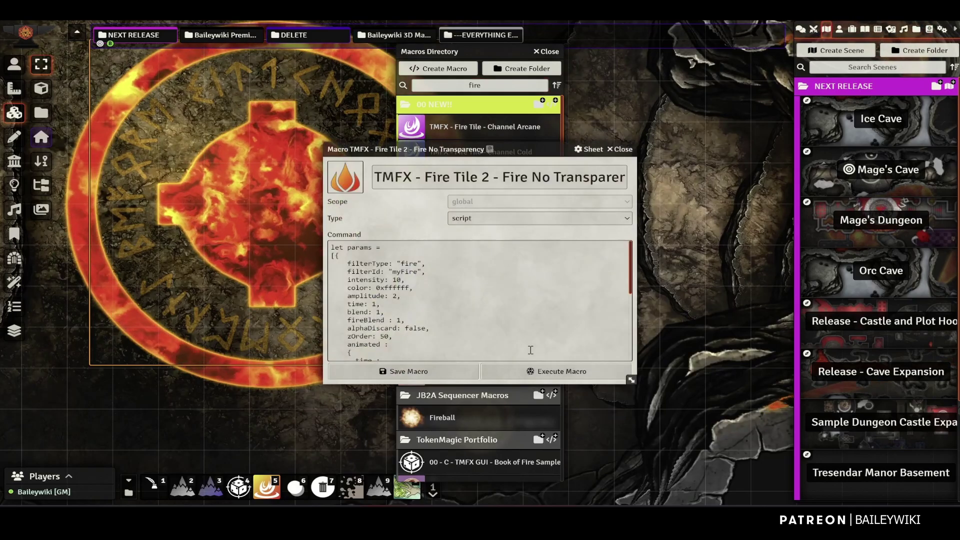
click(555, 374)
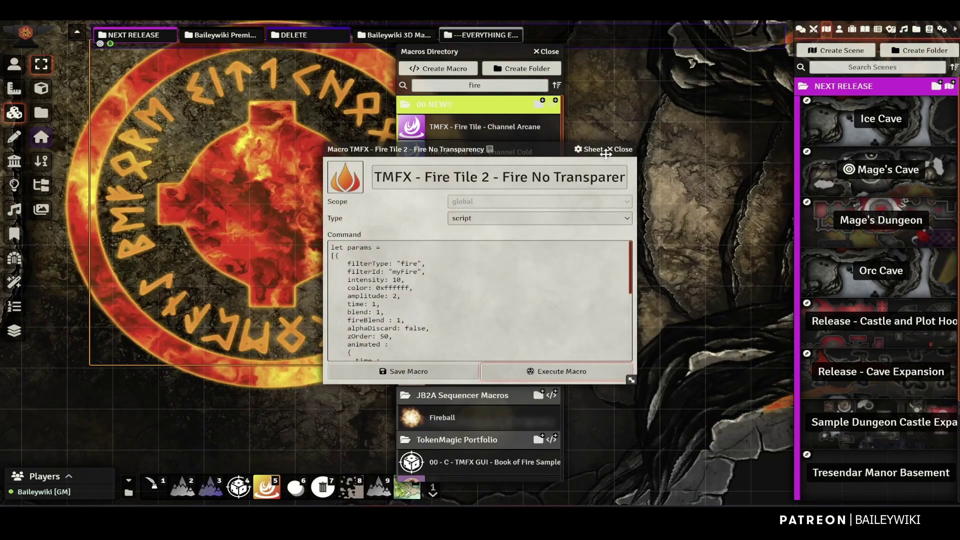
drag(605, 154, 744, 151)
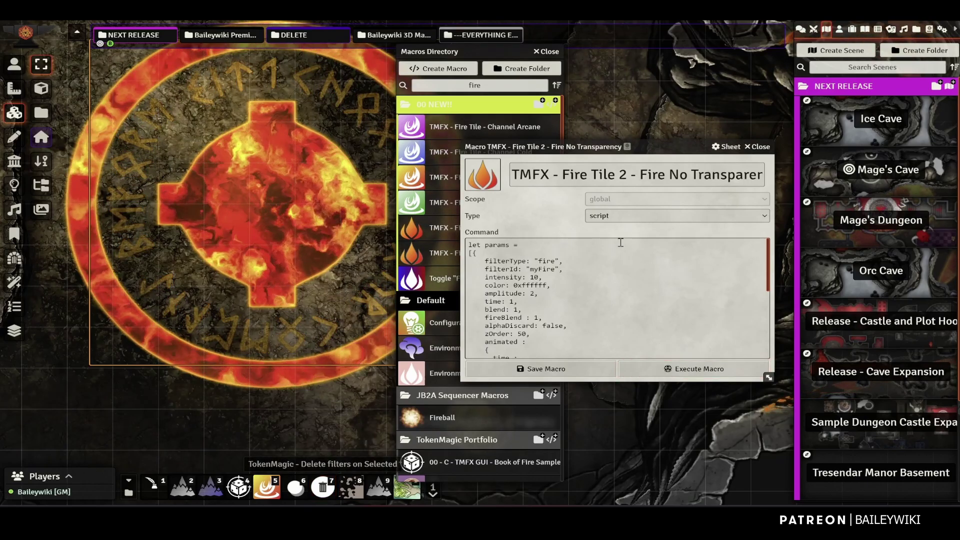
click(758, 147)
Try the "TMFX - Fire Tile 1 - Fire w/ Transparency" macro on the rune ring tile and set the tile's opacity to 0.9
click(493, 228)
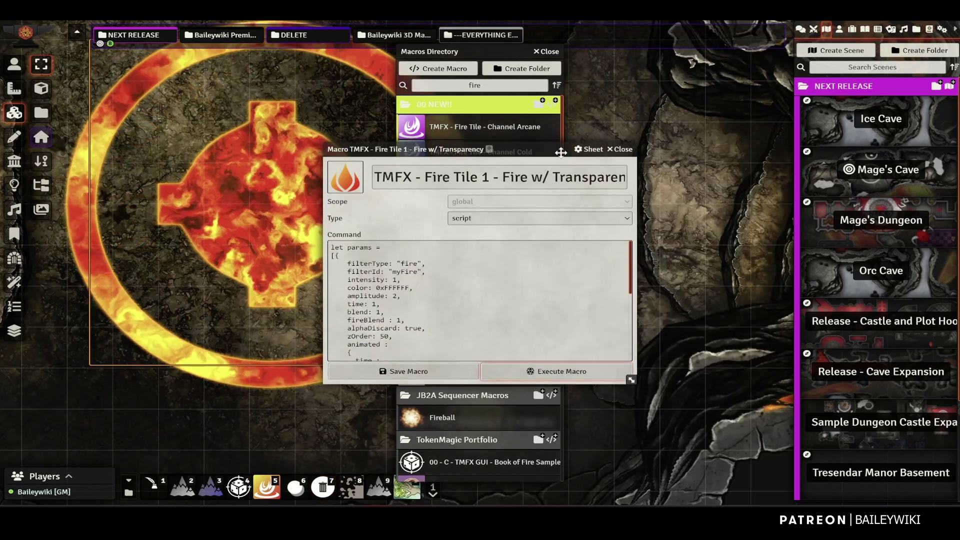
drag(560, 152, 704, 138)
double_click(209, 325)
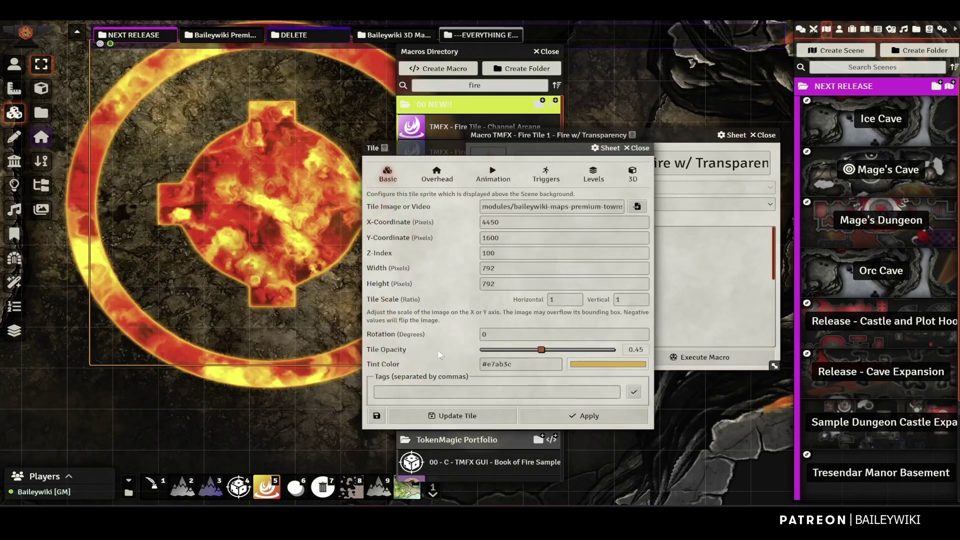
drag(541, 349, 611, 349)
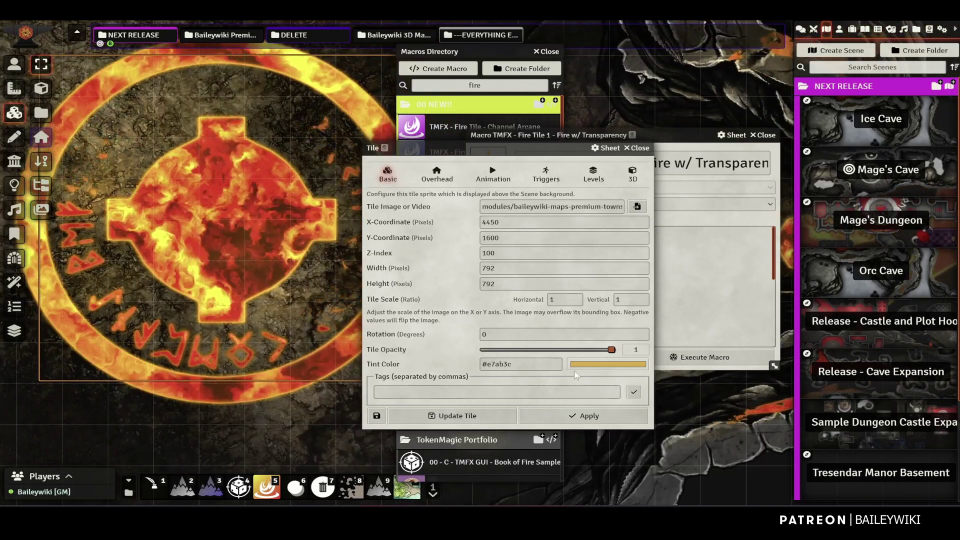
drag(612, 350, 599, 350)
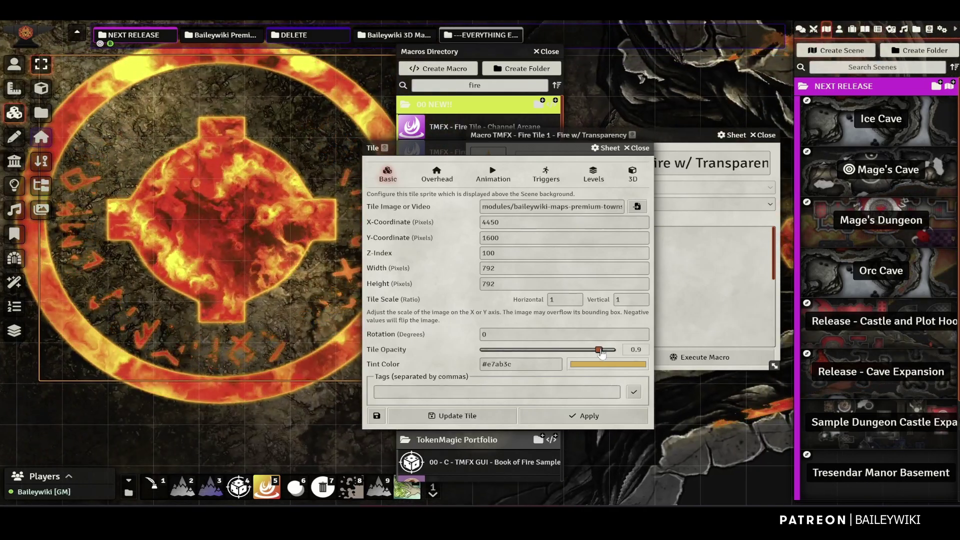
click(469, 418)
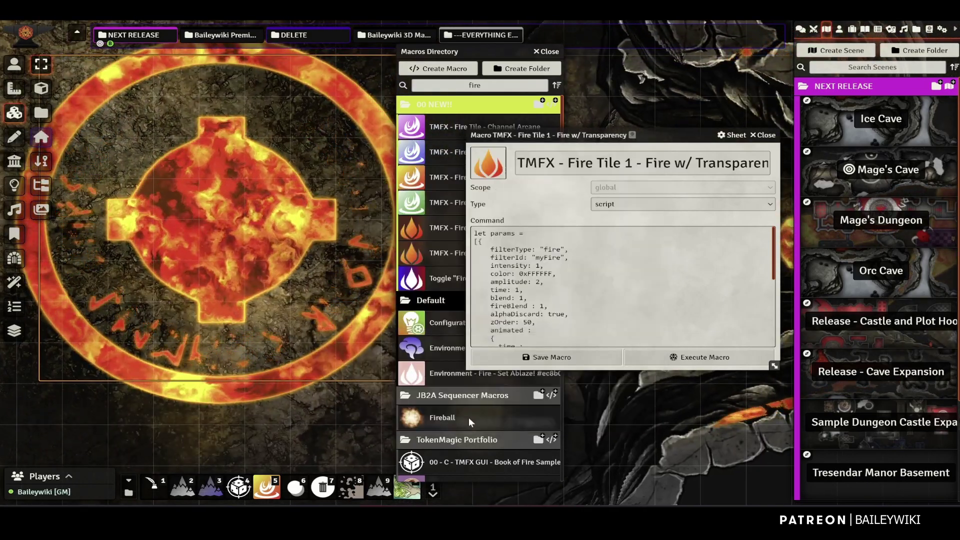
Close the macro and examine the burning rune ring without tile outlines, with the macros directory moved aside
scroll(359, 363, down, 4)
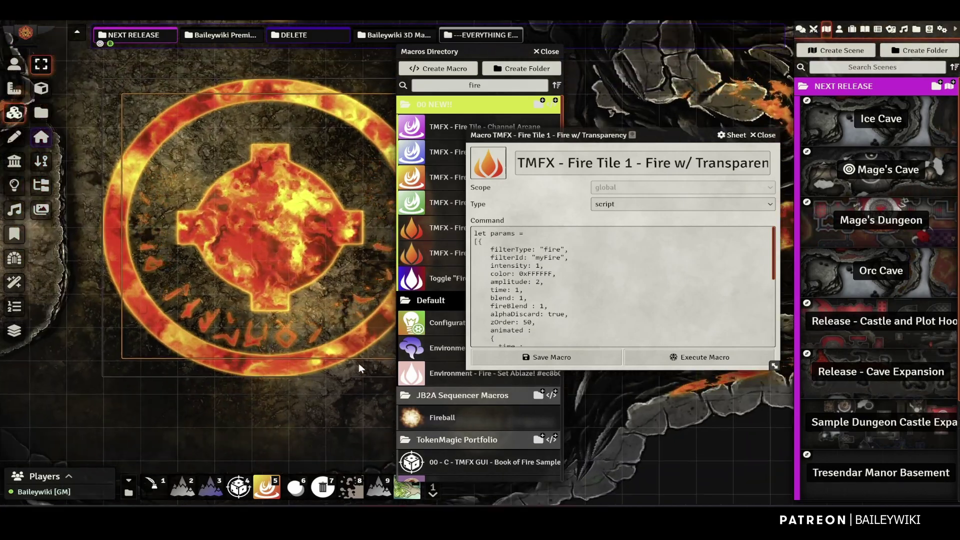
scroll(359, 363, up, 2)
key(Escape)
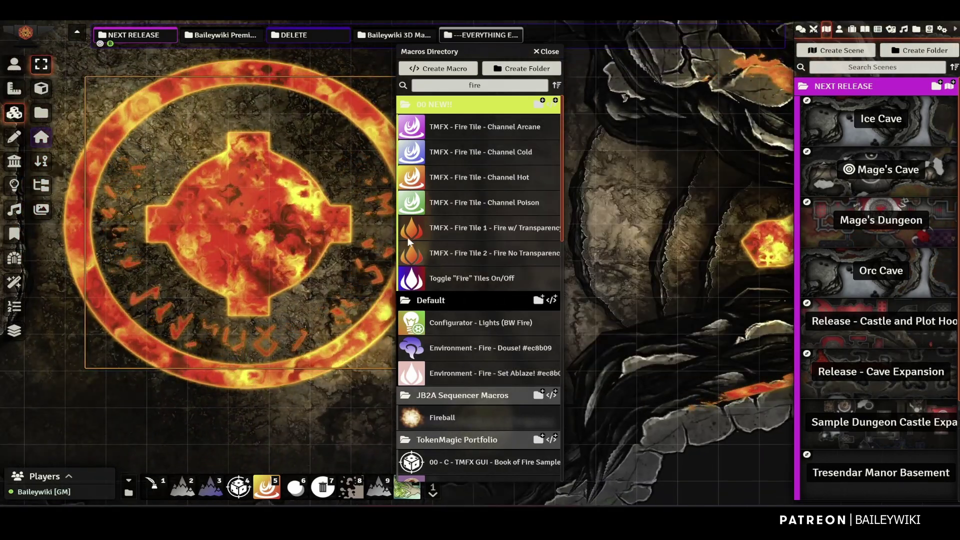
click(14, 64)
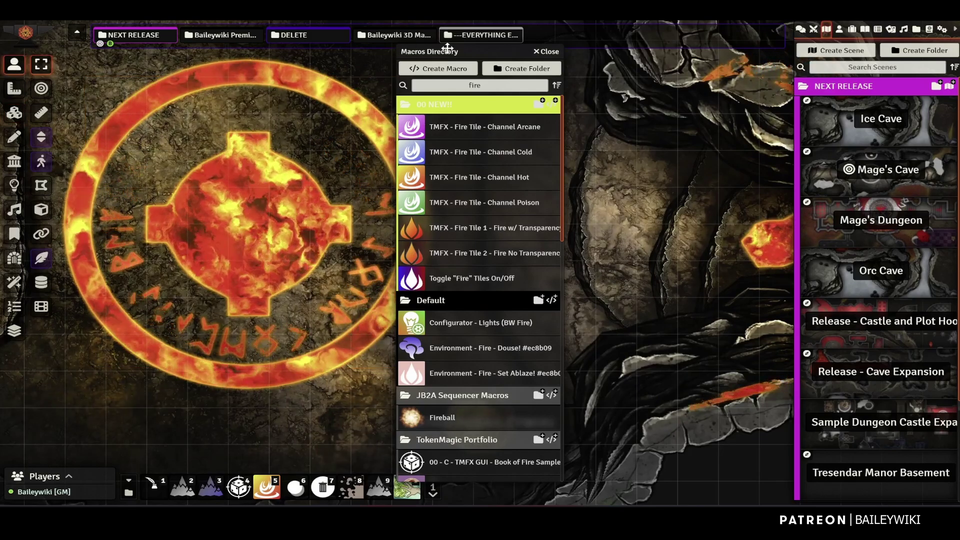
drag(447, 49, 698, 49)
scroll(502, 197, down, 5)
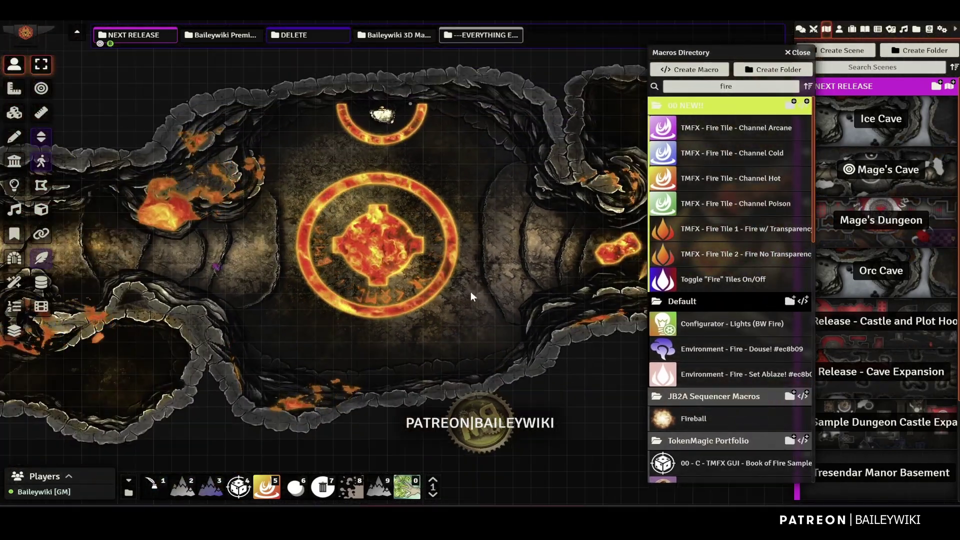
scroll(470, 292, up, 2)
scroll(464, 291, up, 2)
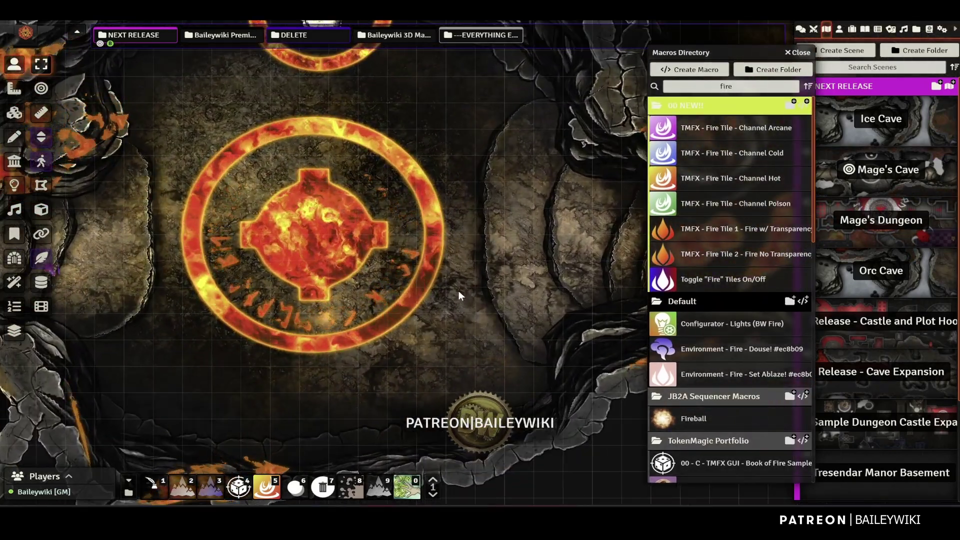
Select the rune ring tile and search the macros directory for "elec"
click(15, 113)
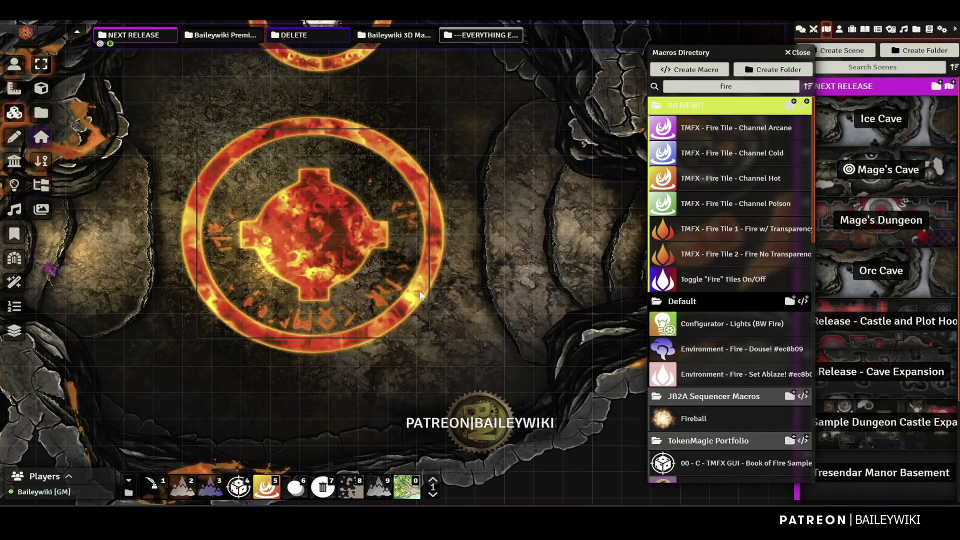
click(398, 269)
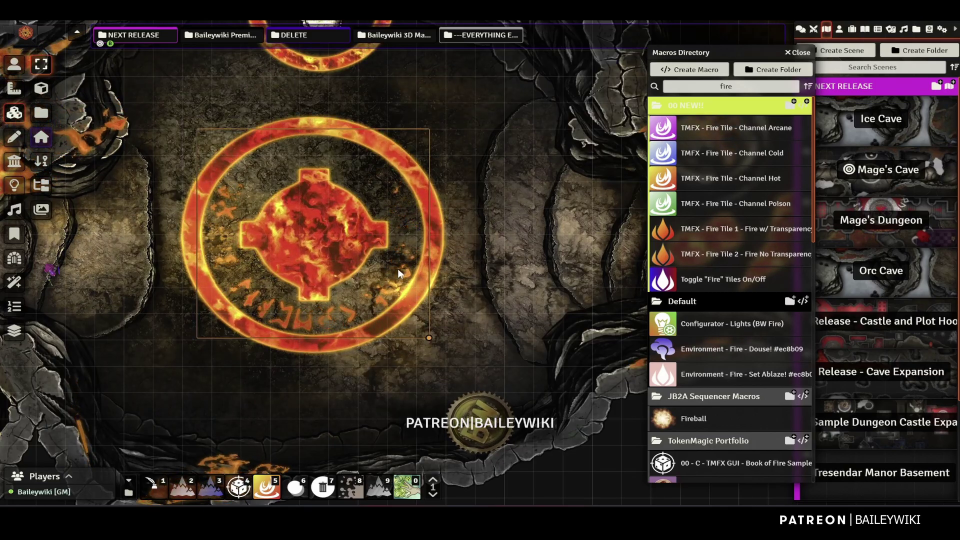
double_click(398, 269)
click(639, 149)
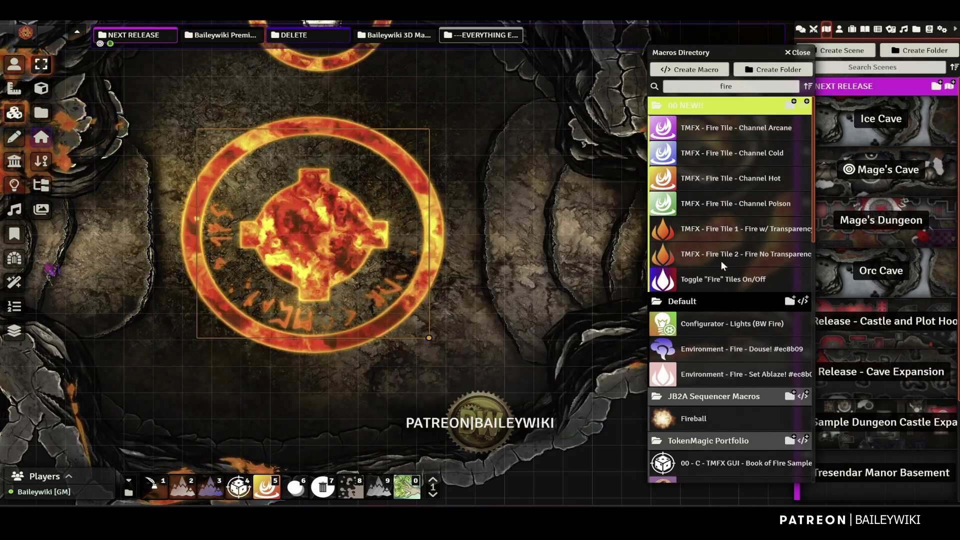
click(699, 87)
text(e)
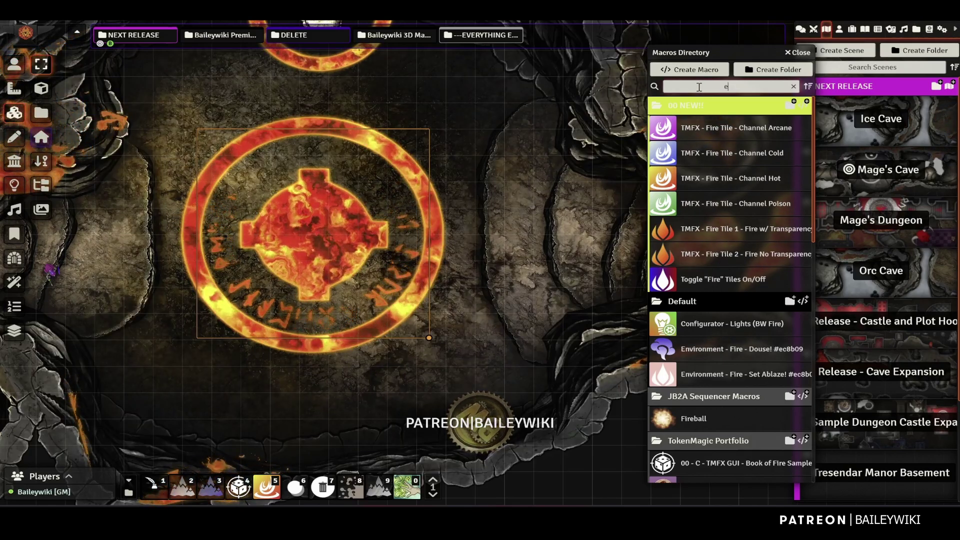
text(lec)
Run the "TMFX - Electric Sway Hot" macro on the rune ring tile and close the macro
click(722, 158)
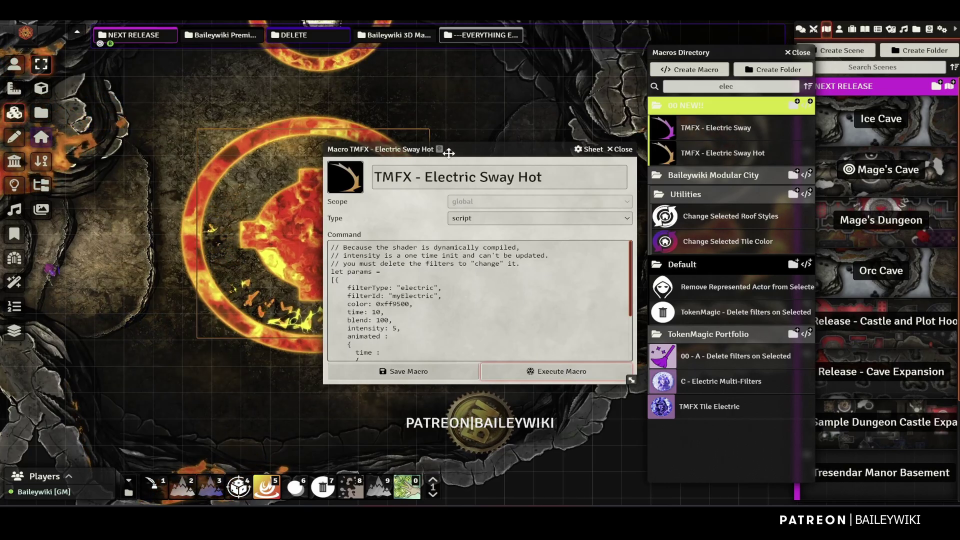
drag(448, 153, 621, 128)
scroll(444, 307, up, 3)
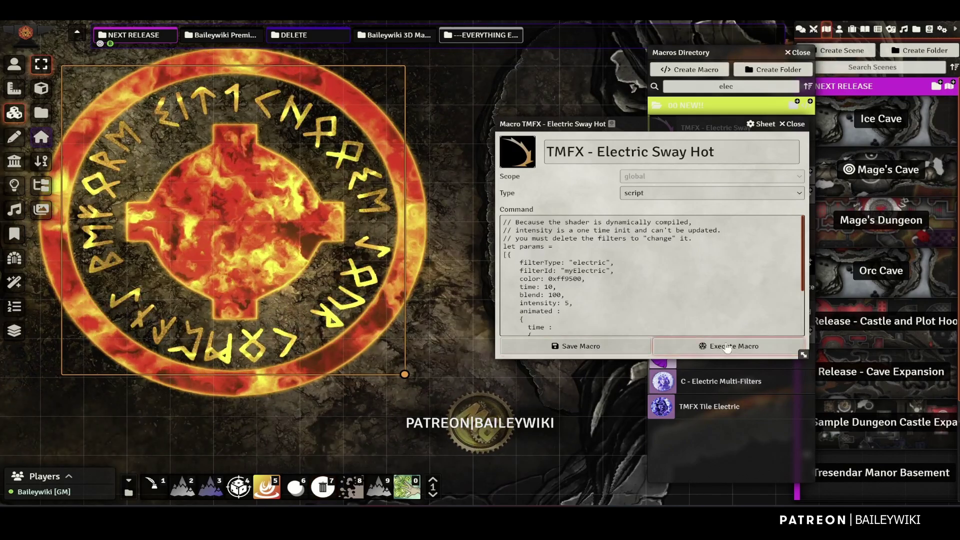
click(791, 125)
Set the rune ring tile's opacity to 0.45, update the tile and close the macros directory
double_click(364, 271)
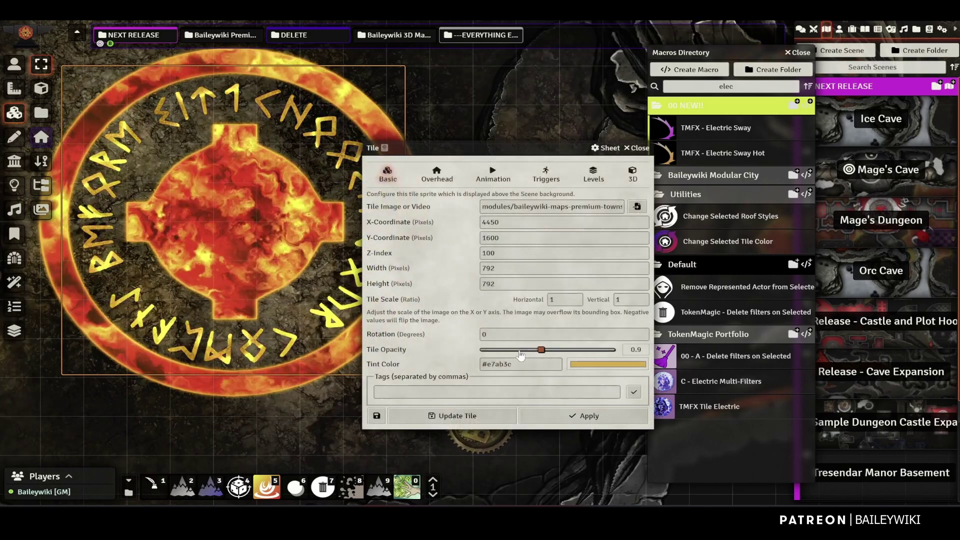
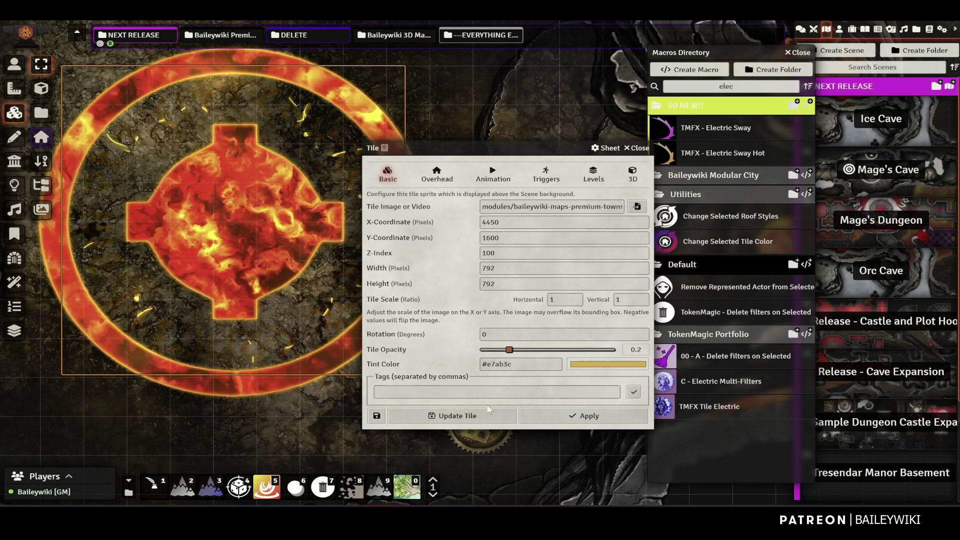
drag(510, 350, 542, 350)
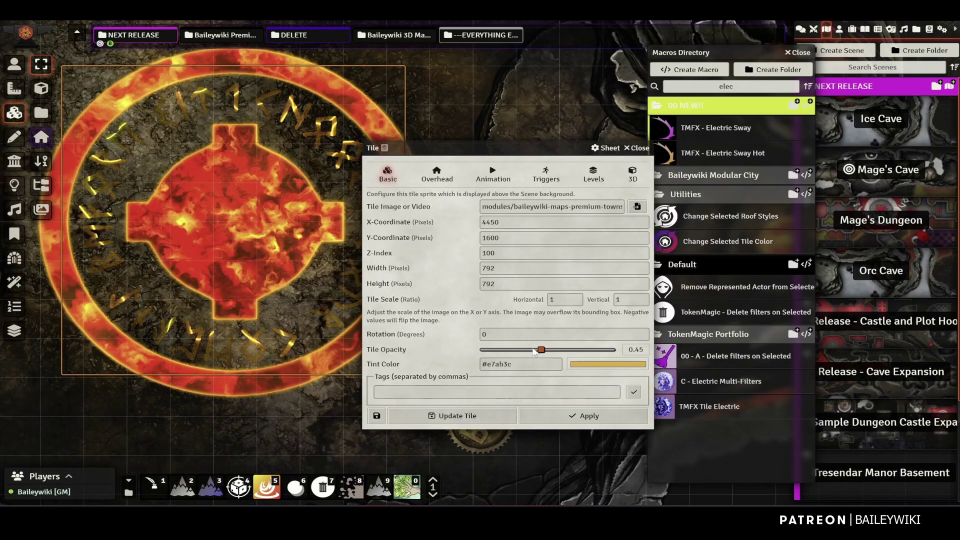
click(488, 421)
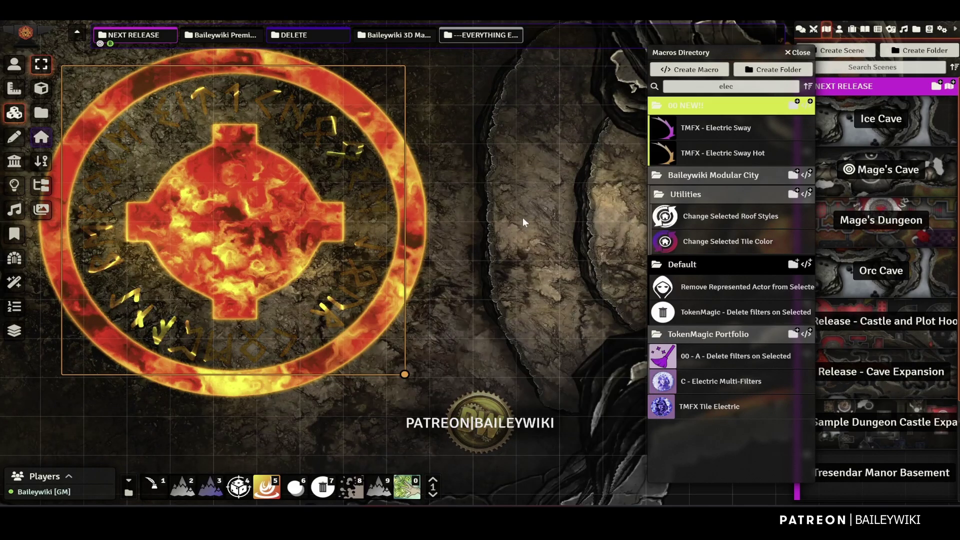
click(801, 53)
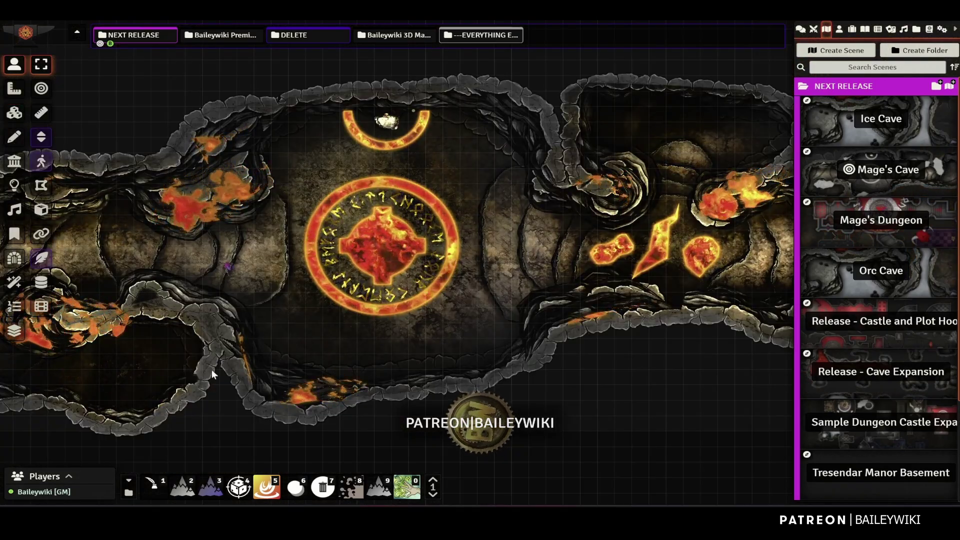
Tag the rune ring tile for use with the "Toggle "Fire" Tiles On/Off" macro and update the tile
click(129, 493)
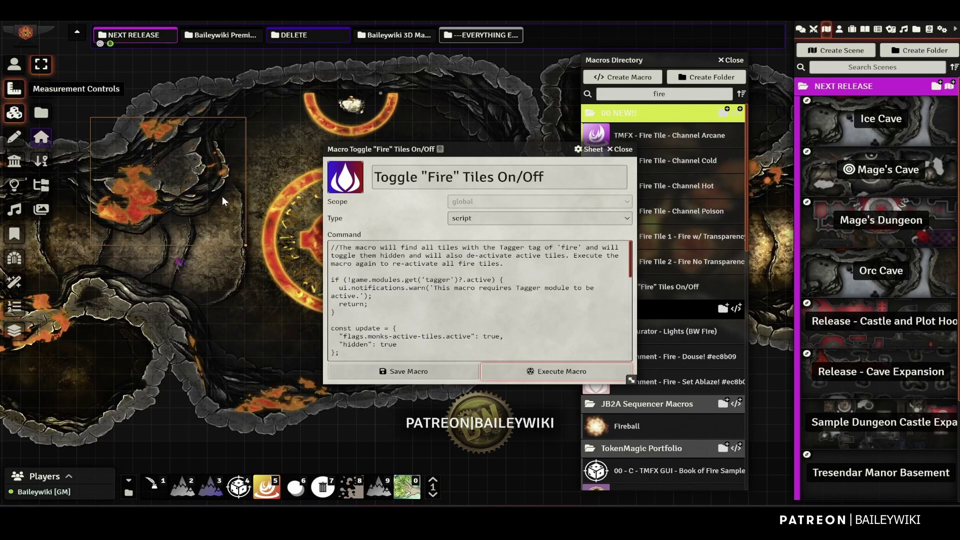
double_click(292, 231)
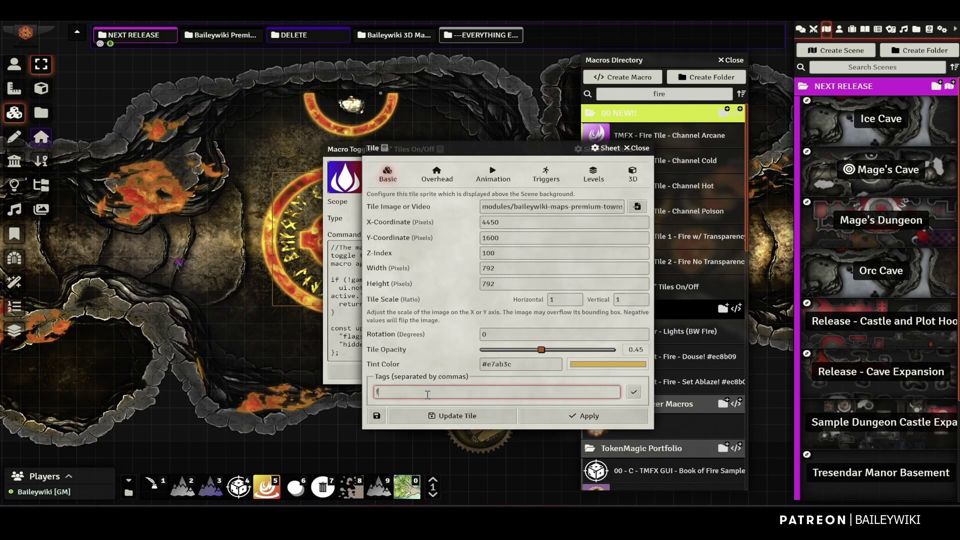
click(458, 416)
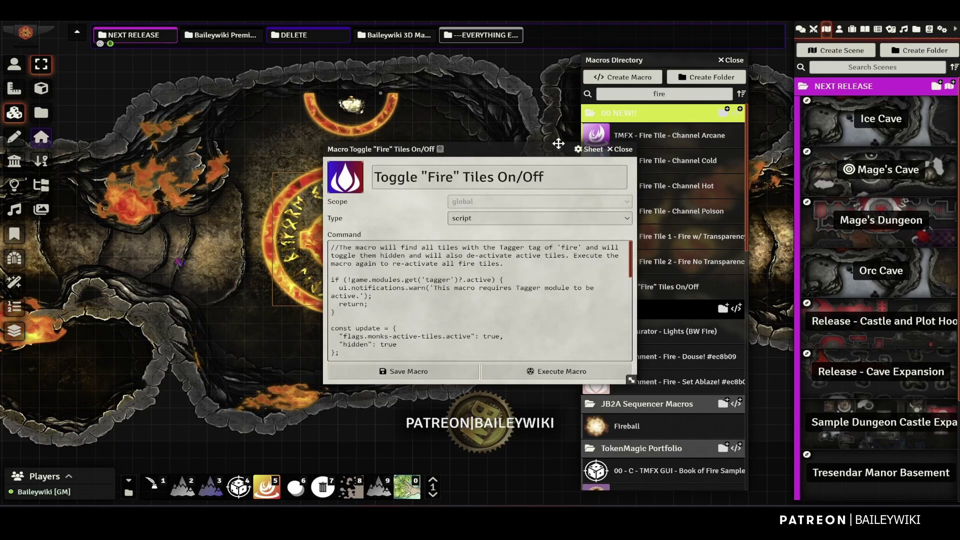
Execute the "Toggle "Fire" Tiles On/Off" macro and review its script down to the Tagger lookup
drag(558, 143, 673, 135)
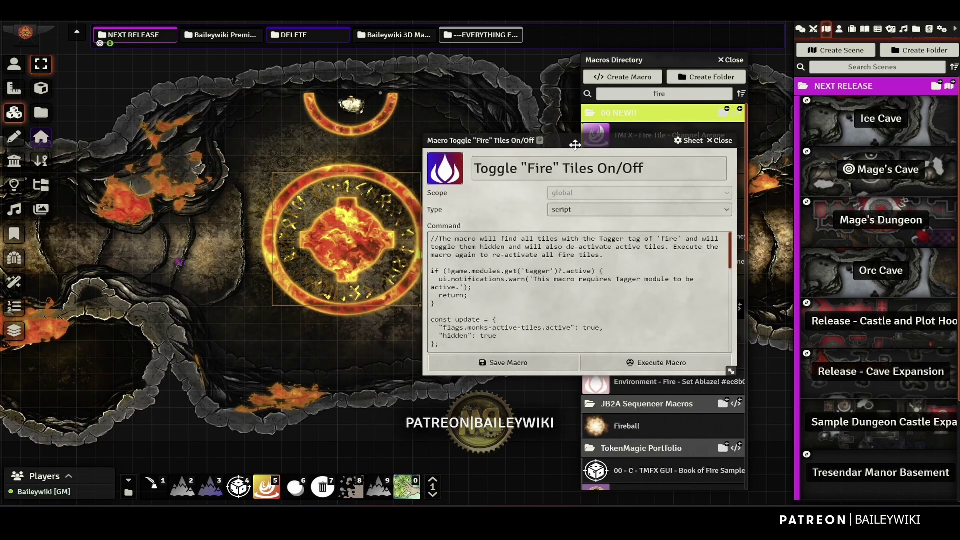
click(680, 363)
scroll(541, 312, down, 3)
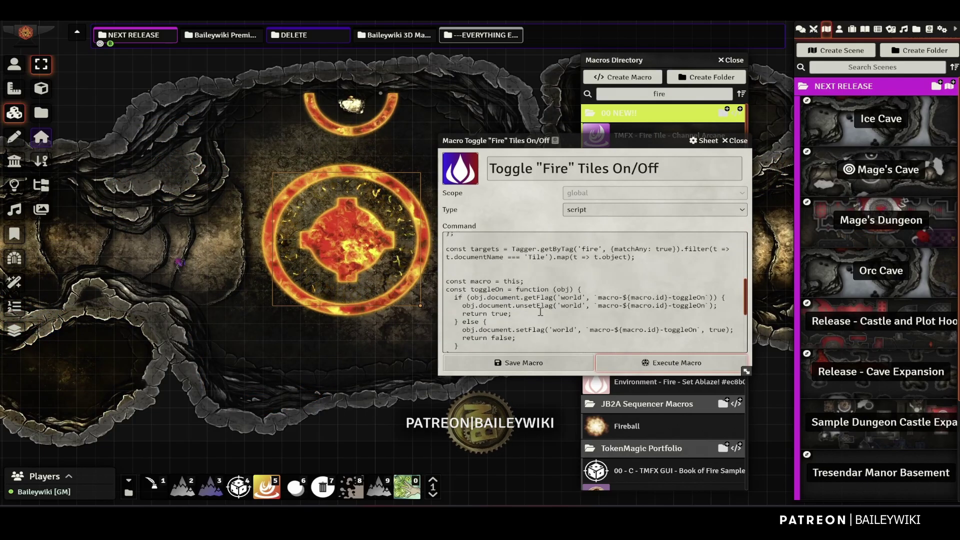
scroll(541, 312, down, 3)
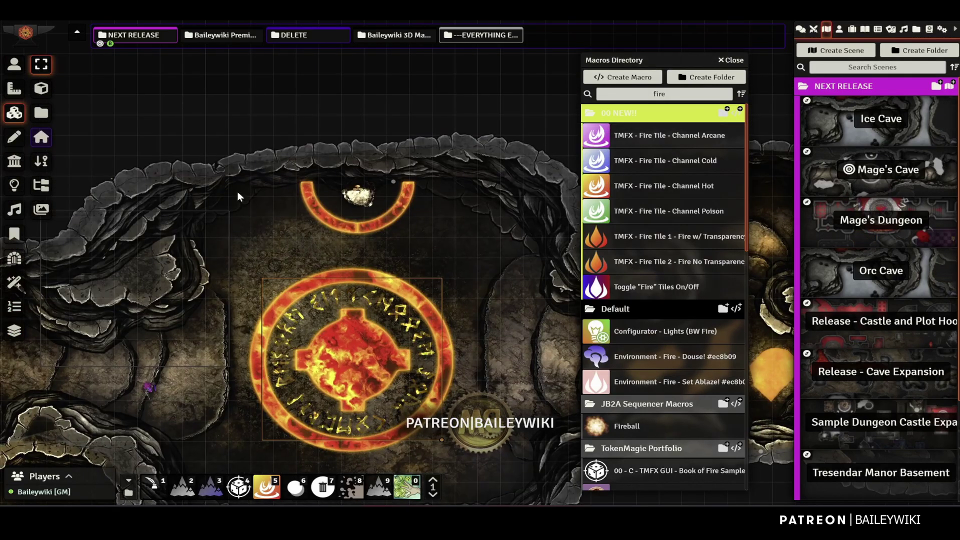
Open the sword-in-stone tile's configuration and show its trigger actions
scroll(239, 194, up, 7)
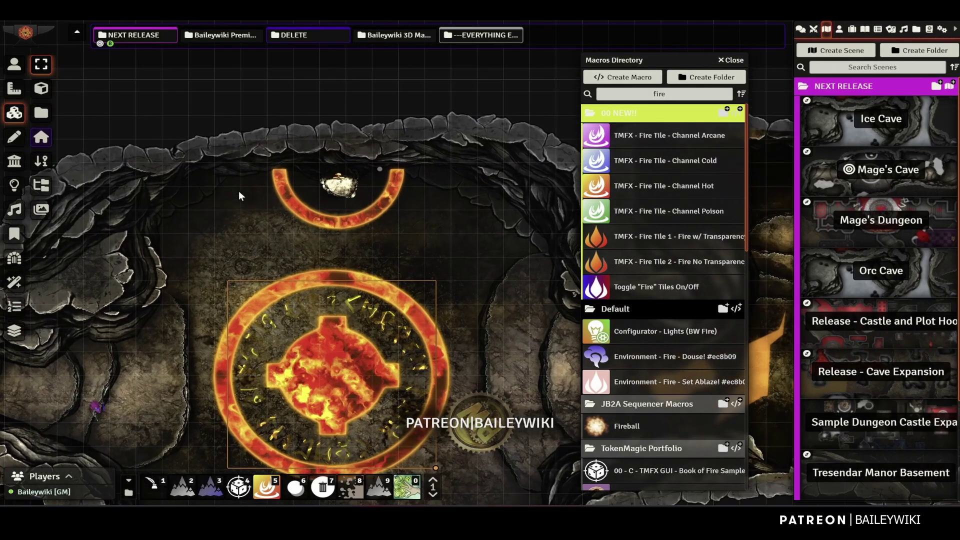
scroll(226, 191, up, 9)
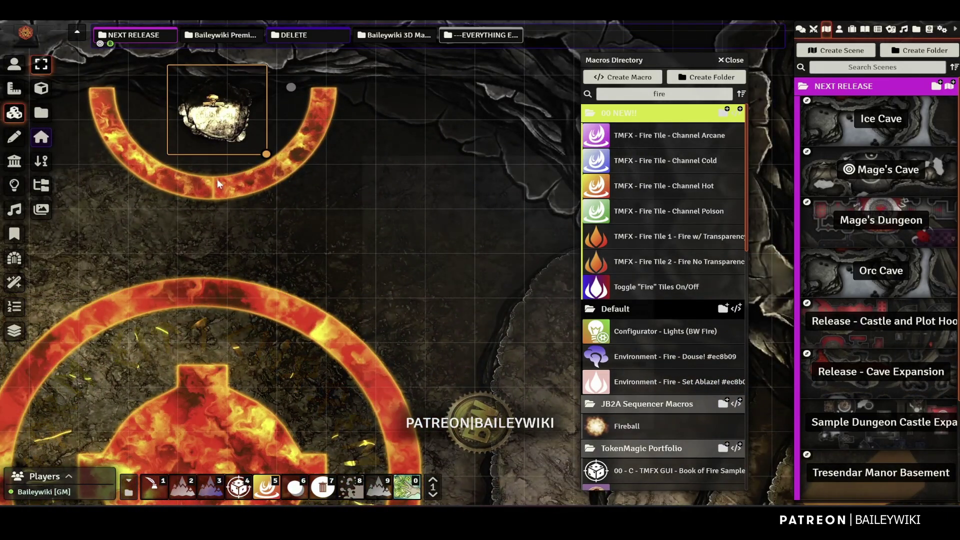
double_click(222, 118)
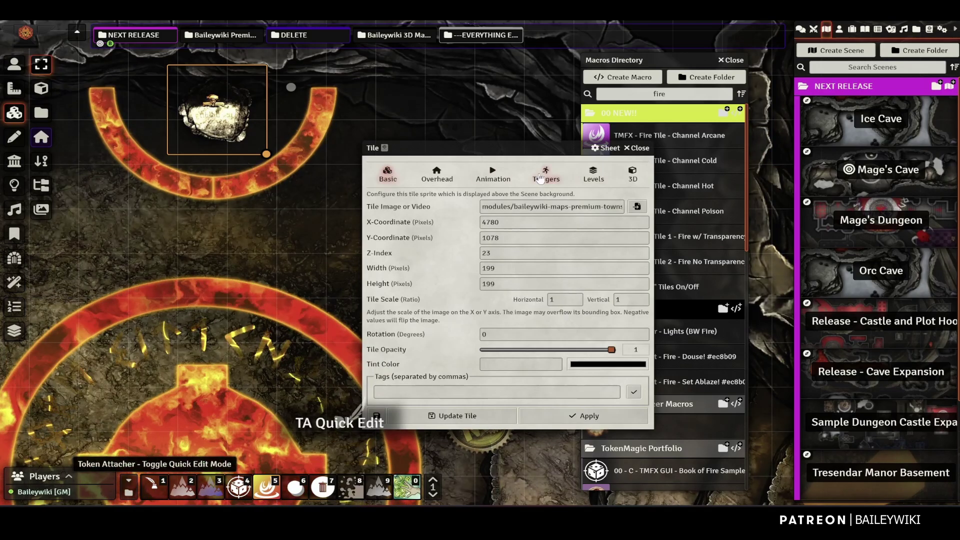
drag(397, 142, 249, 137)
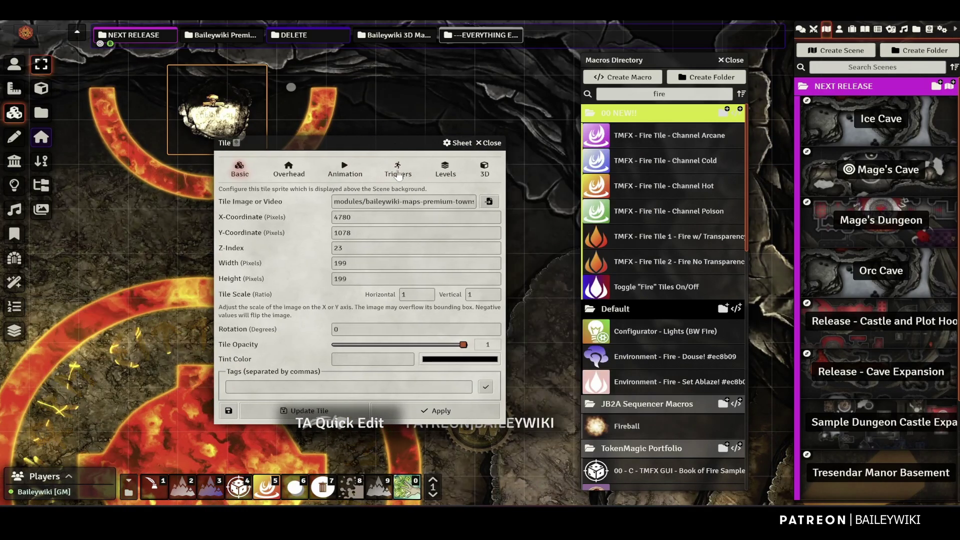
click(398, 173)
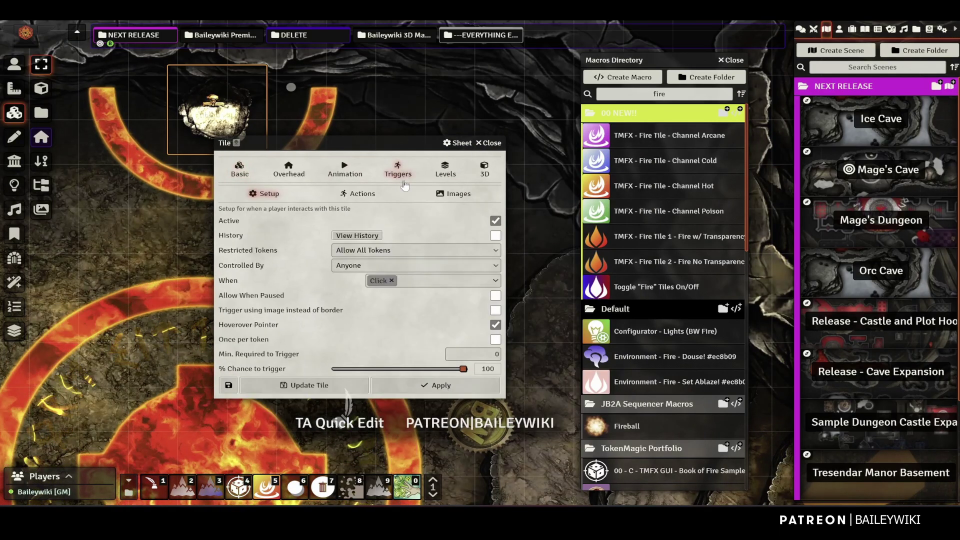
click(362, 196)
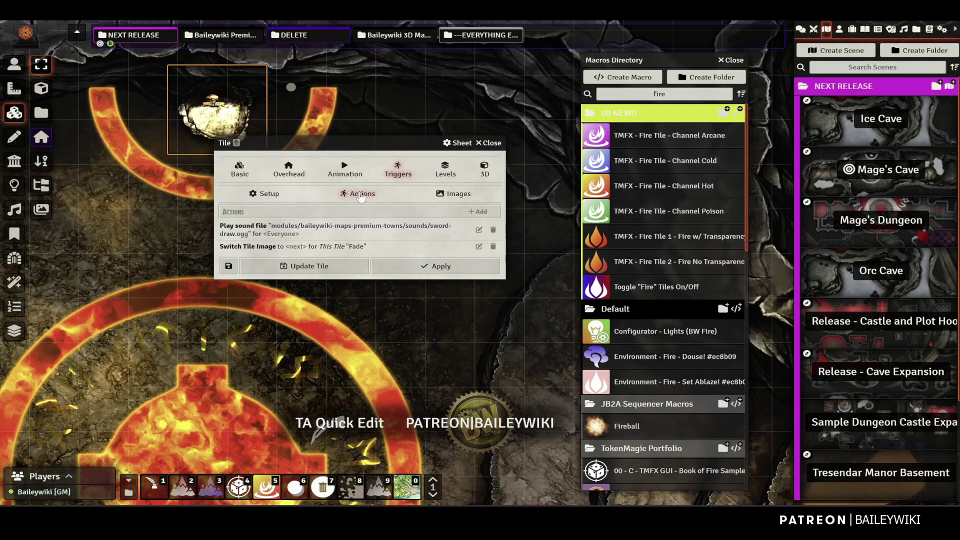
Add a Run Macro trigger action to the sword tile for "Toggle "Fire" Tiles On/Off", run as GM, and update the tile
click(479, 212)
click(466, 254)
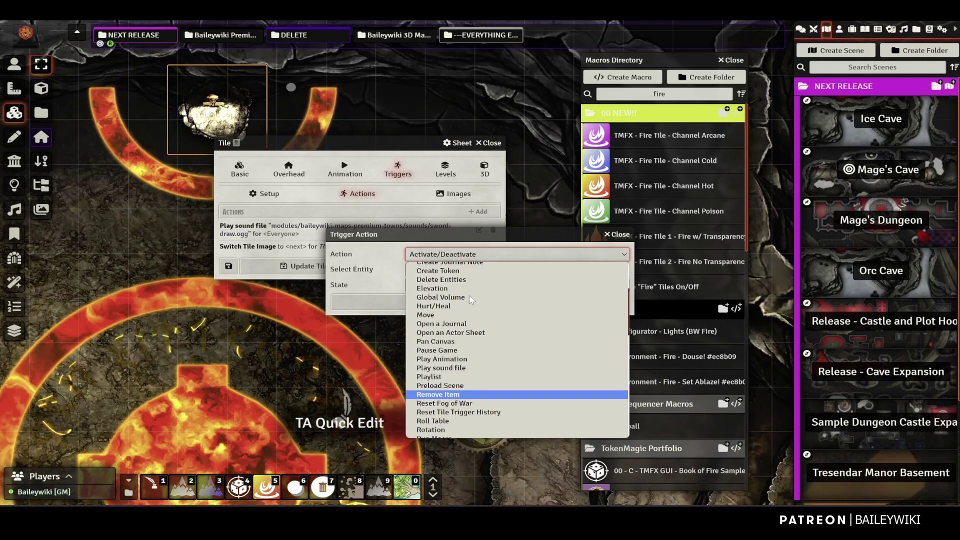
click(434, 437)
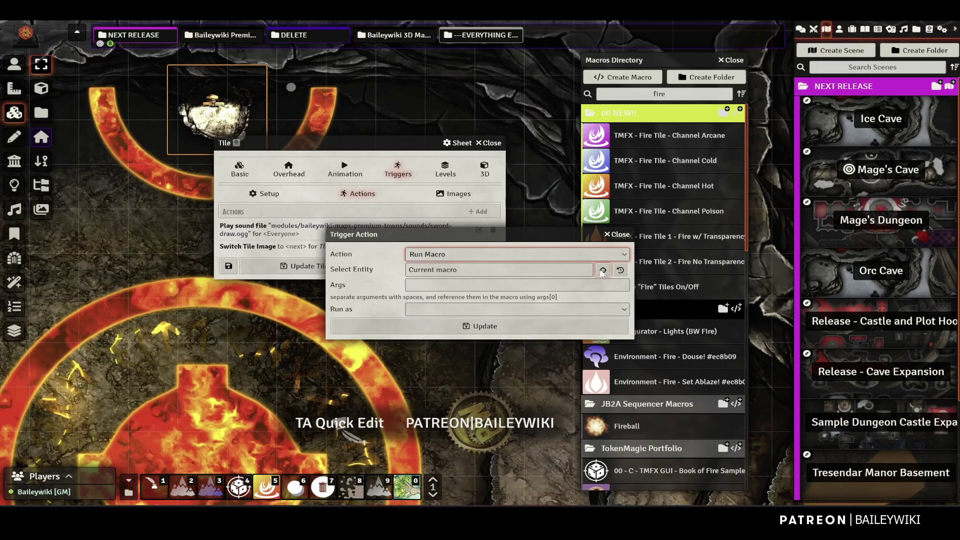
click(605, 270)
click(645, 289)
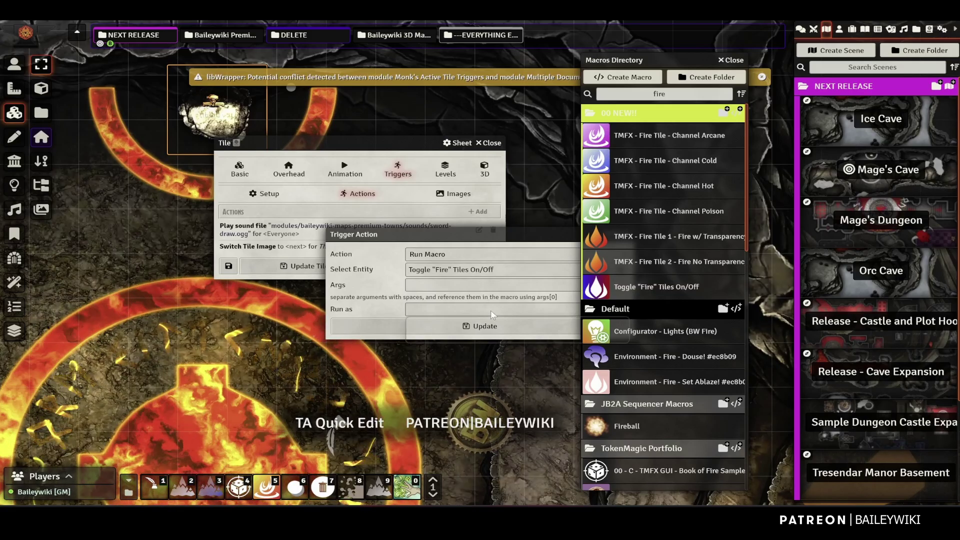
click(491, 314)
click(476, 322)
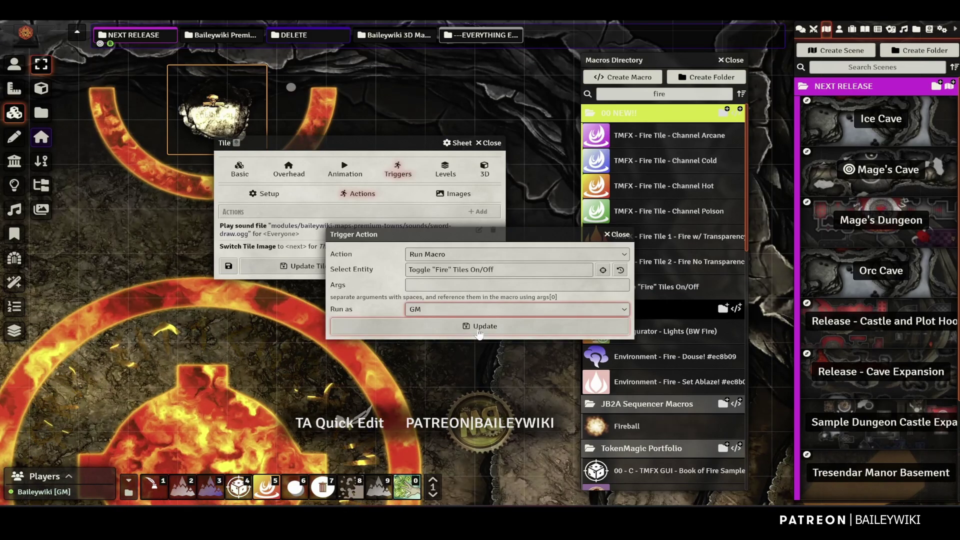
click(376, 326)
click(328, 274)
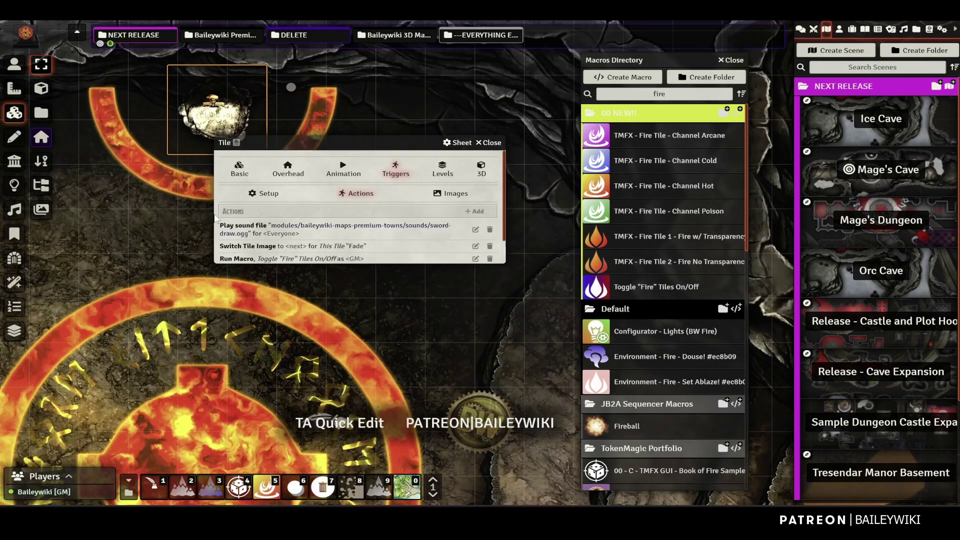
Close the macros directory, switch to the token controls and trigger the sword tile to test its actions
key(Escape)
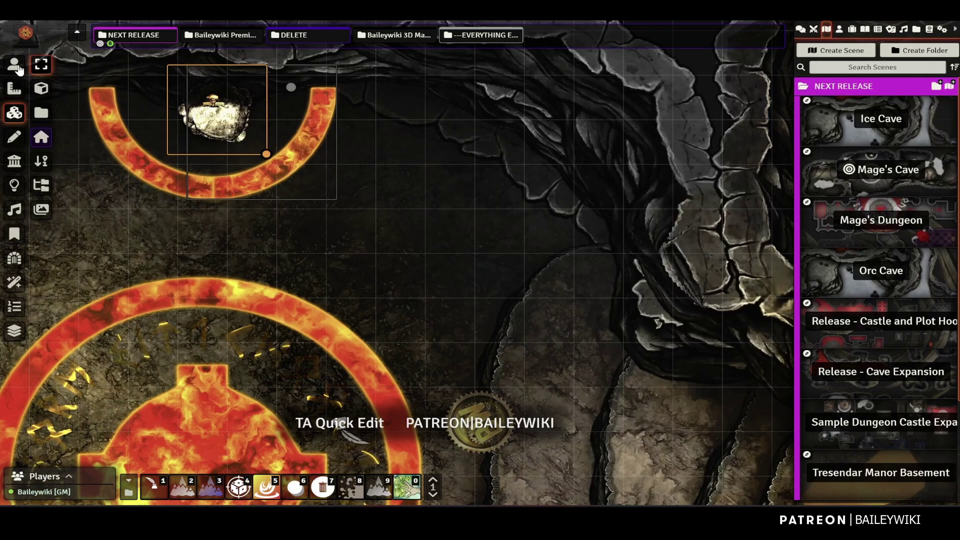
click(14, 64)
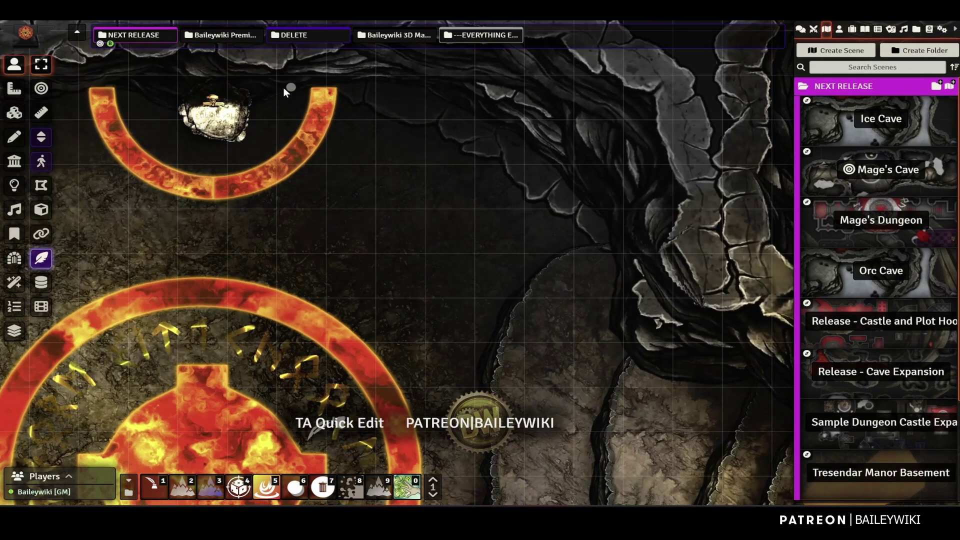
click(215, 119)
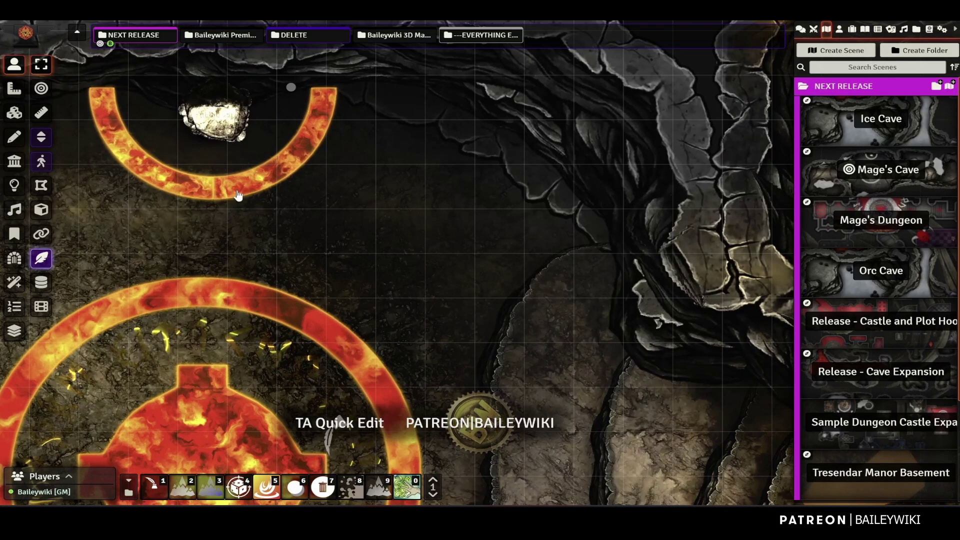